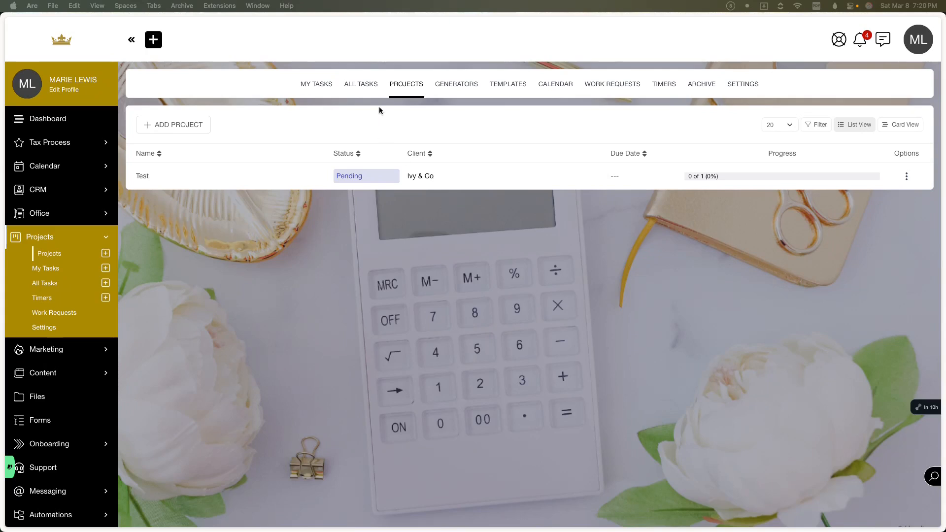
Start a new task in My Tasks, make it non-private, and review who it can be assigned to
{"action": "left_click", "coordinate": [323, 88]}
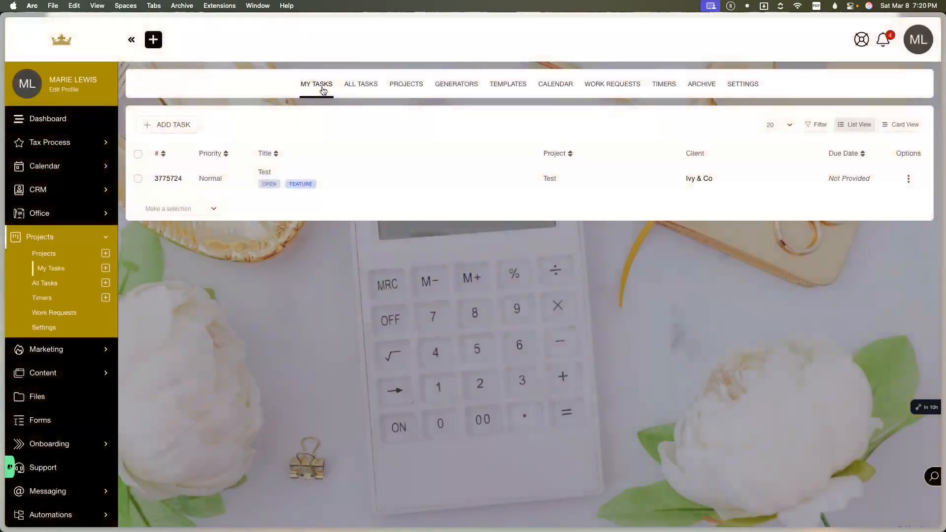
{"action": "left_click", "coordinate": [195, 126]}
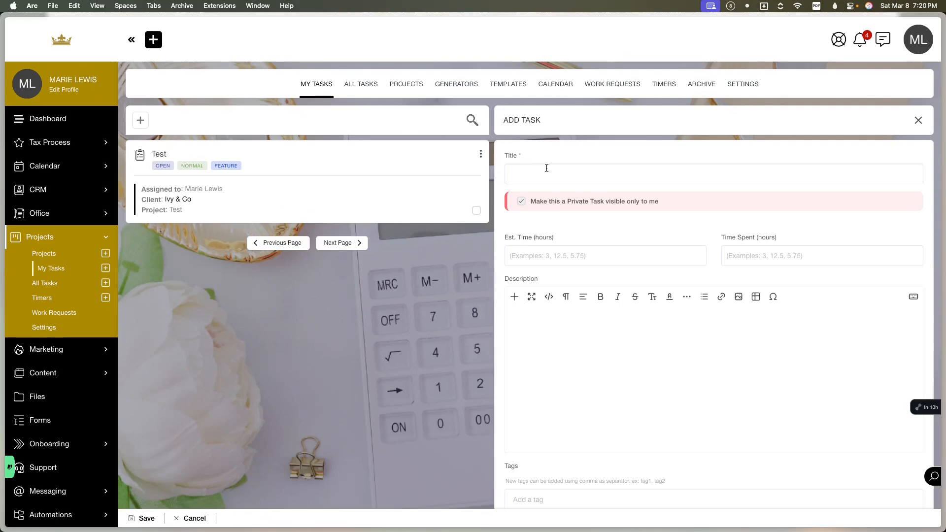
{"action": "left_click", "coordinate": [531, 201]}
{"action": "left_click", "coordinate": [543, 179]}
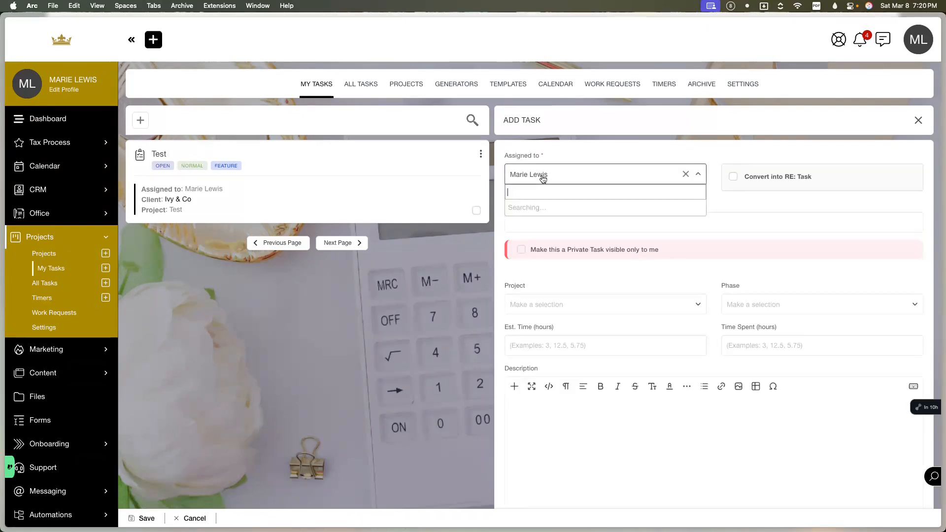
{"action": "scroll", "coordinate": [549, 212], "scroll_direction": "down", "scroll_amount": 1}
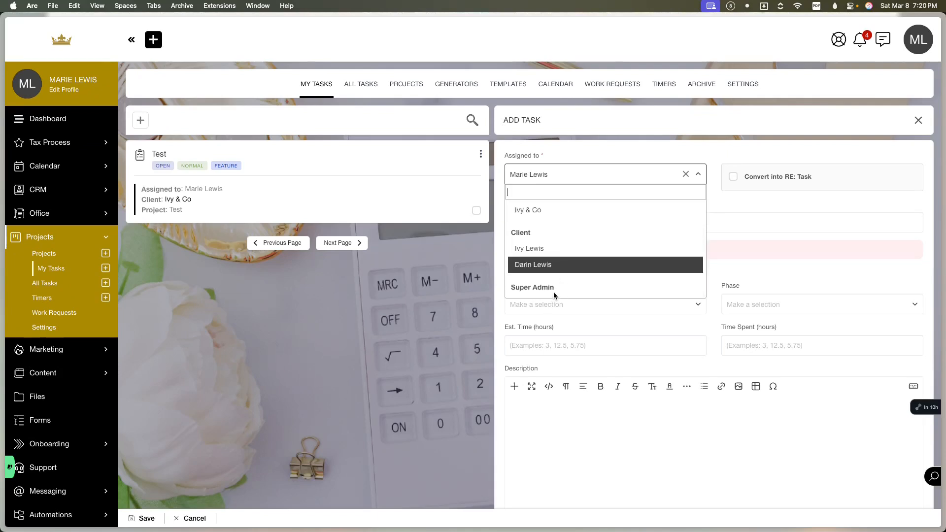
{"action": "scroll", "coordinate": [545, 256], "scroll_direction": "up", "scroll_amount": 1}
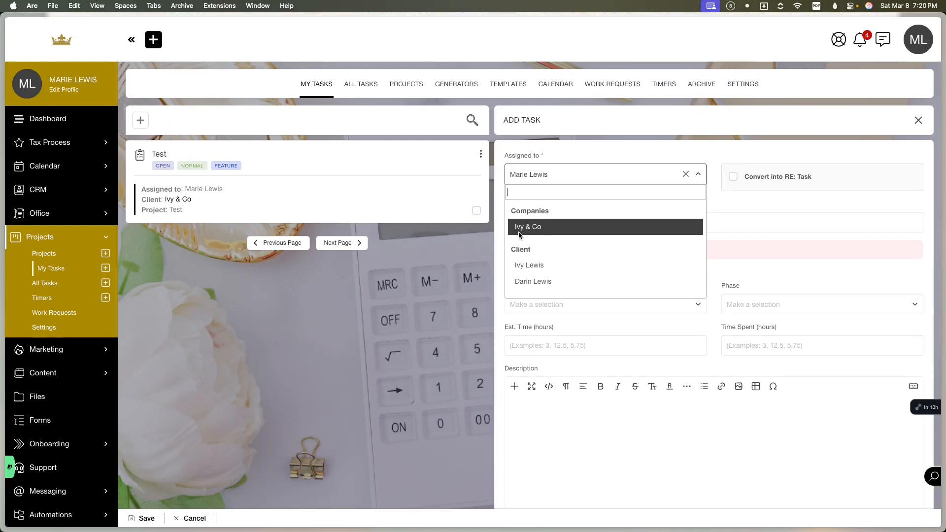
{"action": "left_click", "coordinate": [729, 198]}
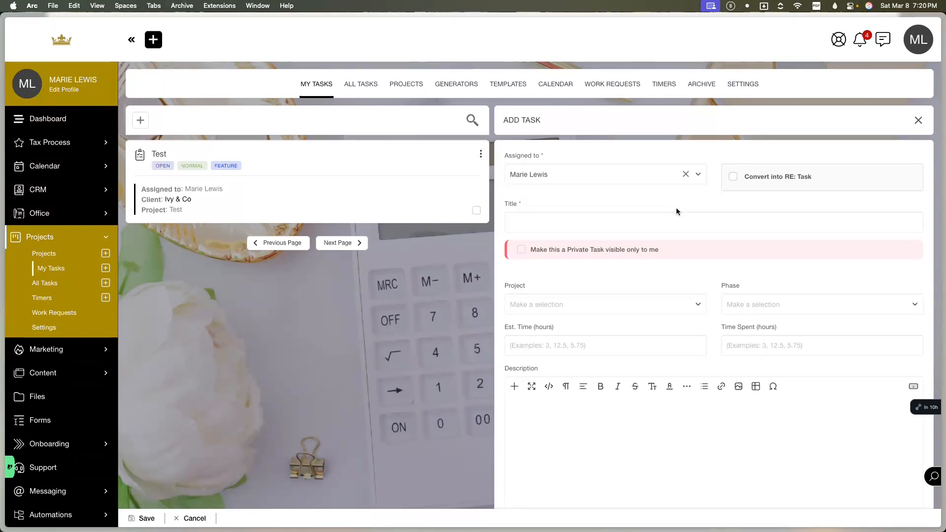
Make the new task private and title it "Tewat"
{"action": "left_click", "coordinate": [554, 249]}
{"action": "left_click", "coordinate": [569, 172]}
{"action": "type", "text": "T"}
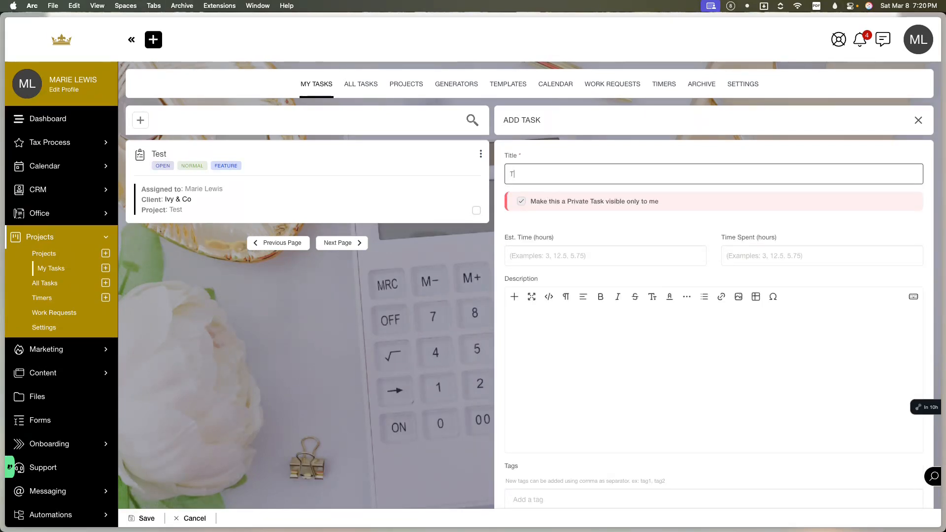
{"action": "type", "text": "ewat"}
{"action": "left_click", "coordinate": [569, 256]}
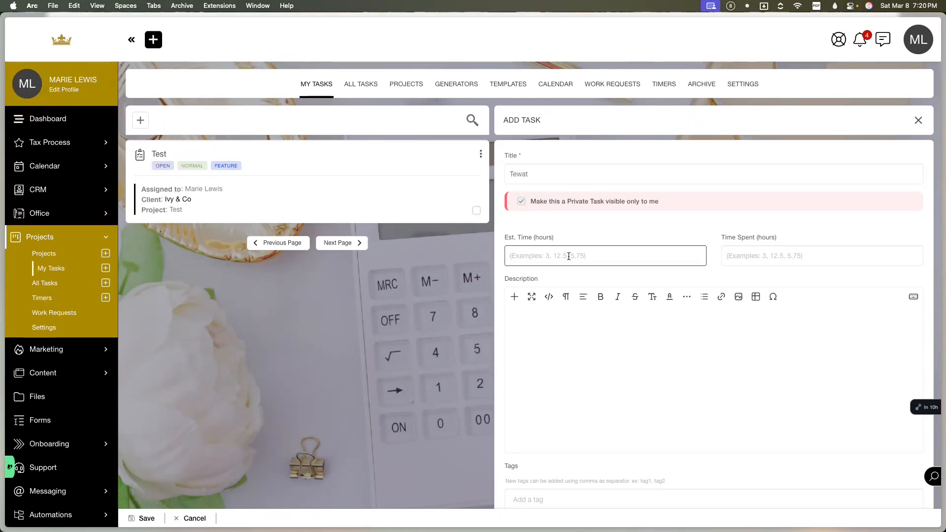
Examine the private task's remaining fields and its recurrence settings, including the task status choices
{"action": "scroll", "coordinate": [569, 256], "scroll_direction": "down", "scroll_amount": 3}
{"action": "scroll", "coordinate": [569, 256], "scroll_direction": "down", "scroll_amount": 8}
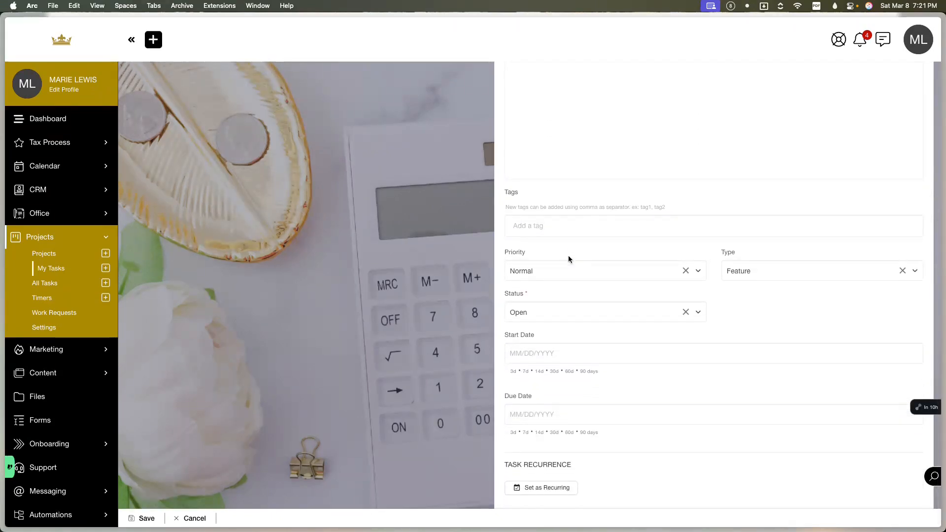
{"action": "scroll", "coordinate": [568, 260], "scroll_direction": "down", "scroll_amount": 2}
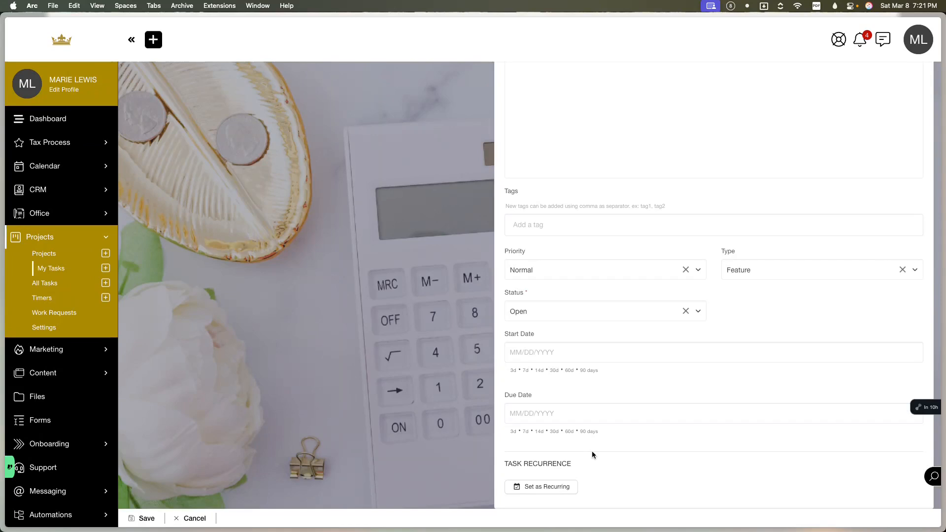
{"action": "left_click", "coordinate": [566, 486]}
{"action": "scroll", "coordinate": [637, 380], "scroll_direction": "down", "scroll_amount": 5}
{"action": "scroll", "coordinate": [671, 378], "scroll_direction": "down", "scroll_amount": 3}
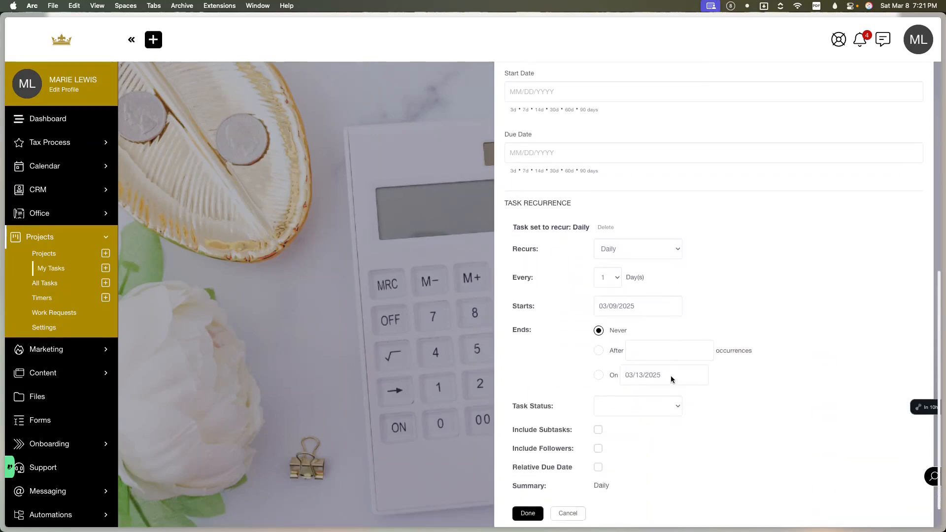
{"action": "left_click", "coordinate": [654, 374]}
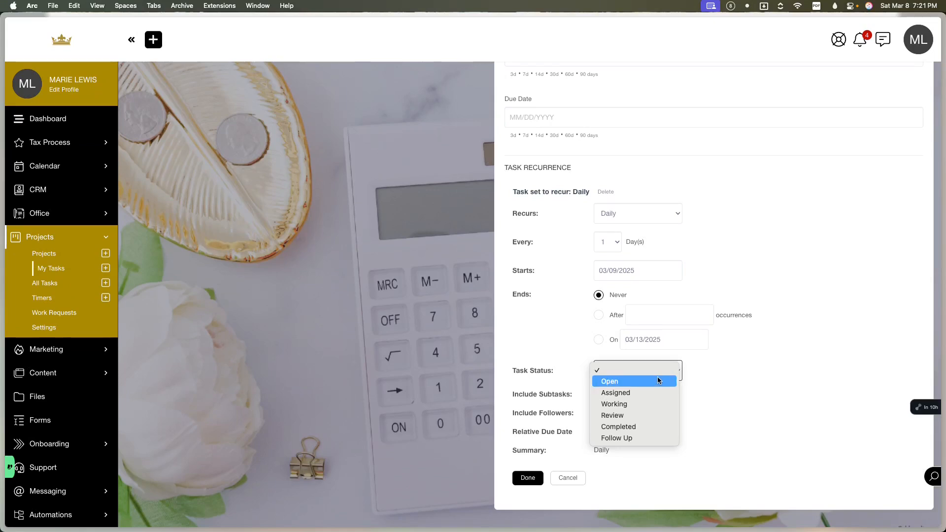
{"action": "left_click", "coordinate": [657, 376]}
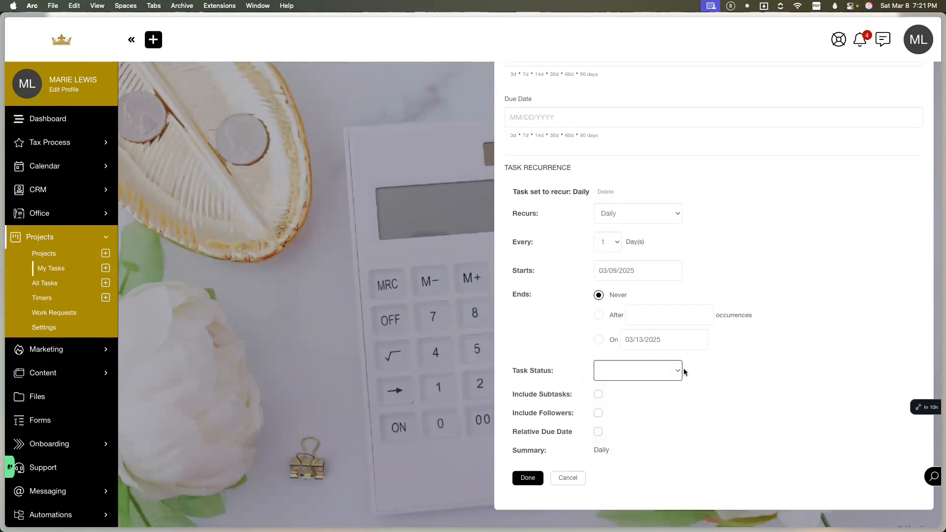
{"action": "scroll", "coordinate": [684, 371], "scroll_direction": "up", "scroll_amount": 7}
{"action": "scroll", "coordinate": [684, 372], "scroll_direction": "up", "scroll_amount": 7}
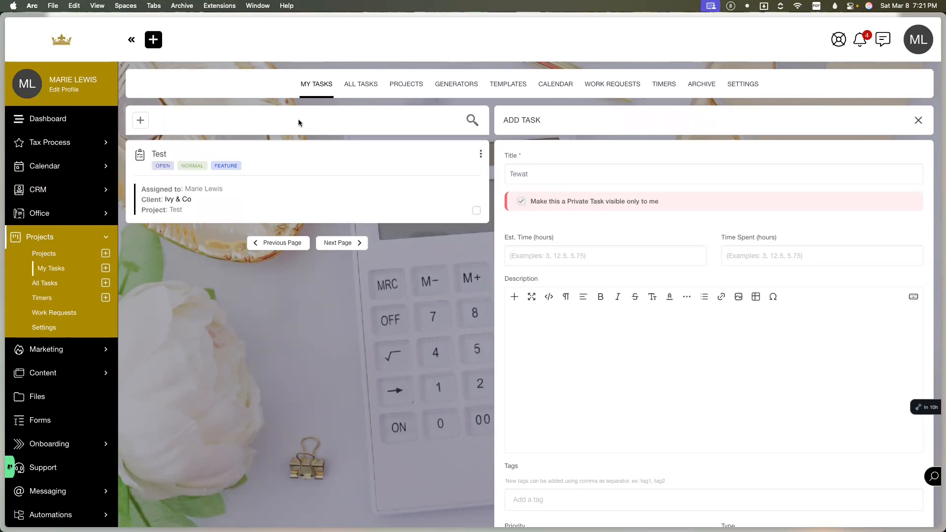
Start a new task in All Tasks, dismiss the welcome note, and link the task to the Test project
{"action": "left_click", "coordinate": [348, 84]}
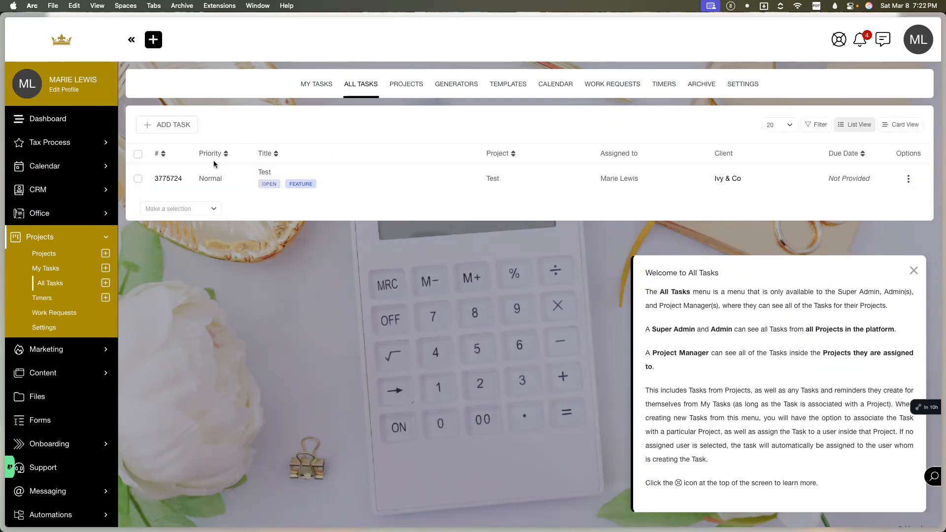
{"action": "left_click", "coordinate": [188, 124]}
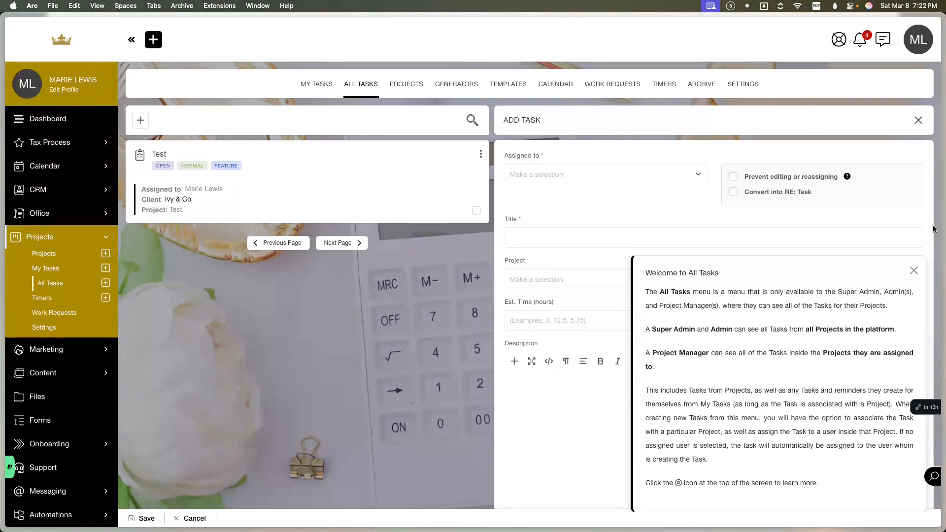
{"action": "left_click", "coordinate": [914, 270]}
{"action": "scroll", "coordinate": [638, 324], "scroll_direction": "down", "scroll_amount": 5}
{"action": "scroll", "coordinate": [638, 323], "scroll_direction": "up", "scroll_amount": 3}
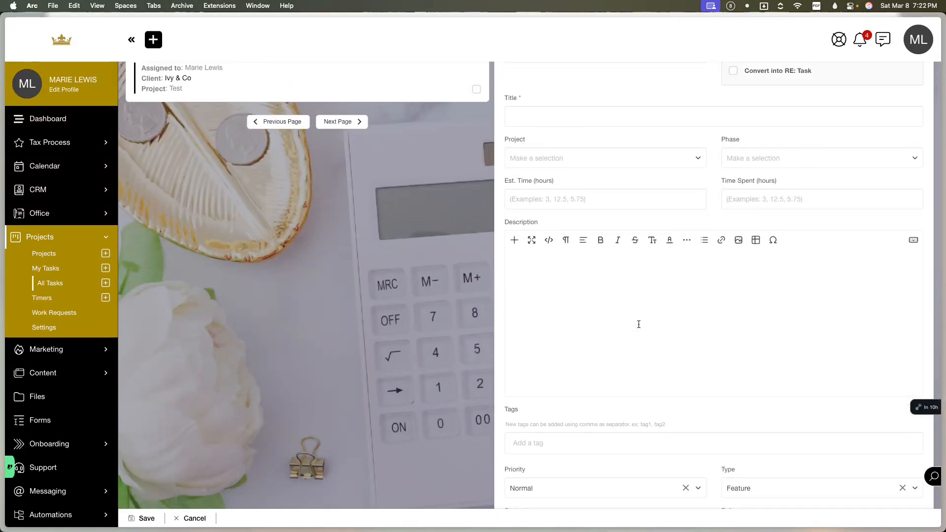
{"action": "left_click", "coordinate": [688, 154]}
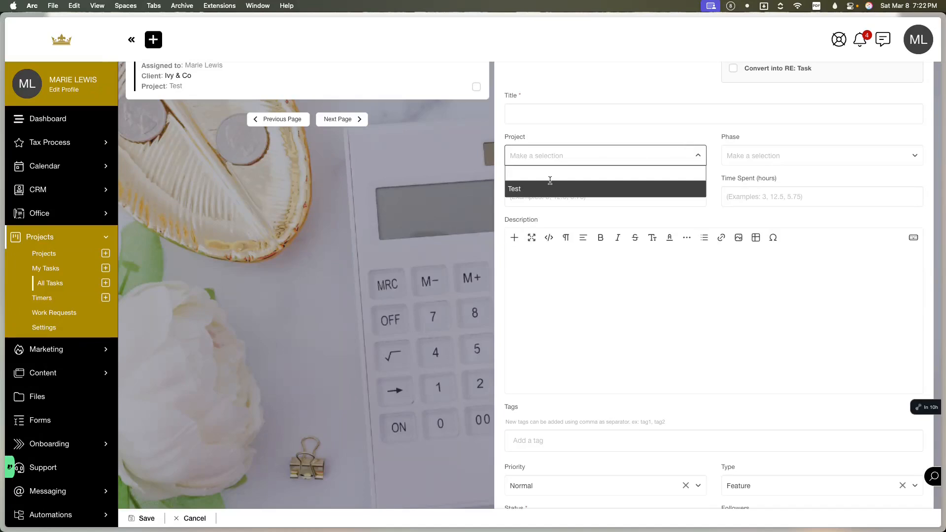
{"action": "left_click", "coordinate": [576, 188]}
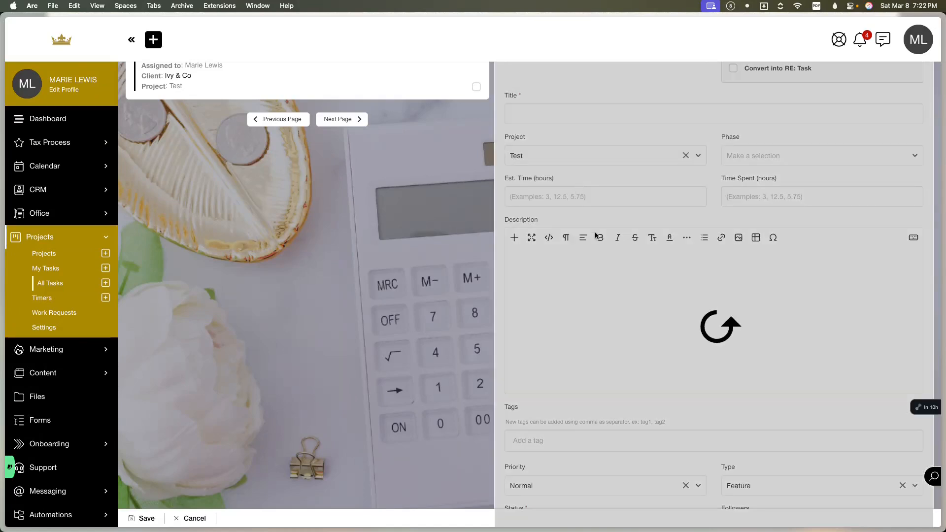
Review the phase, follower and date options for the new task linked to the Test project
{"action": "scroll", "coordinate": [597, 236], "scroll_direction": "down", "scroll_amount": 3}
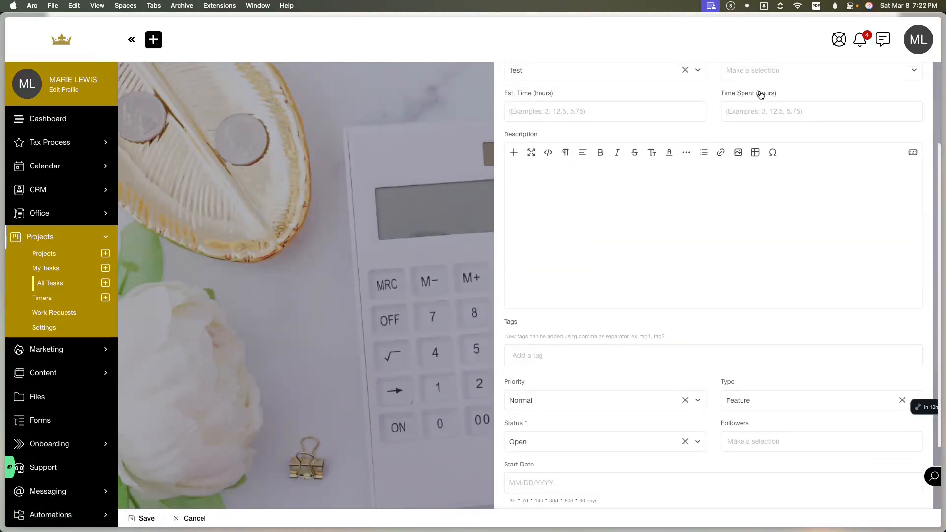
{"action": "left_click", "coordinate": [771, 75]}
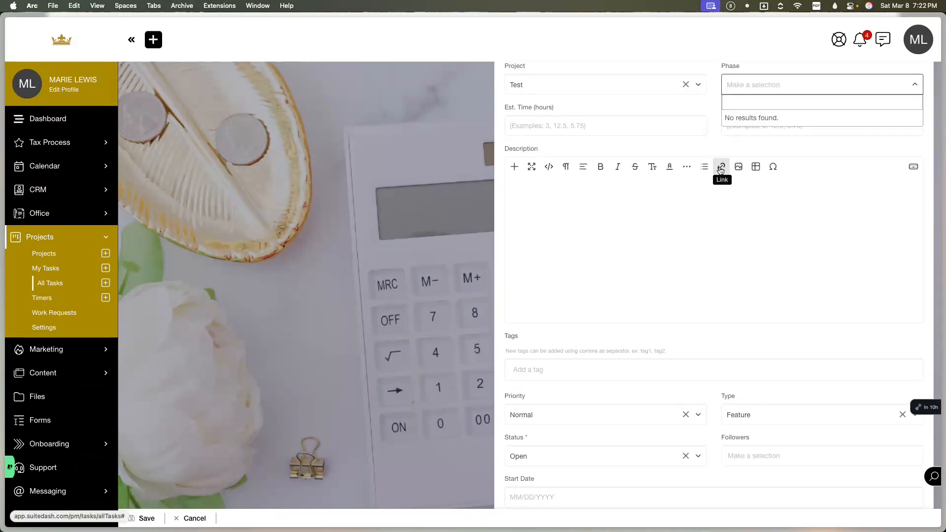
{"action": "scroll", "coordinate": [719, 168], "scroll_direction": "down", "scroll_amount": 5}
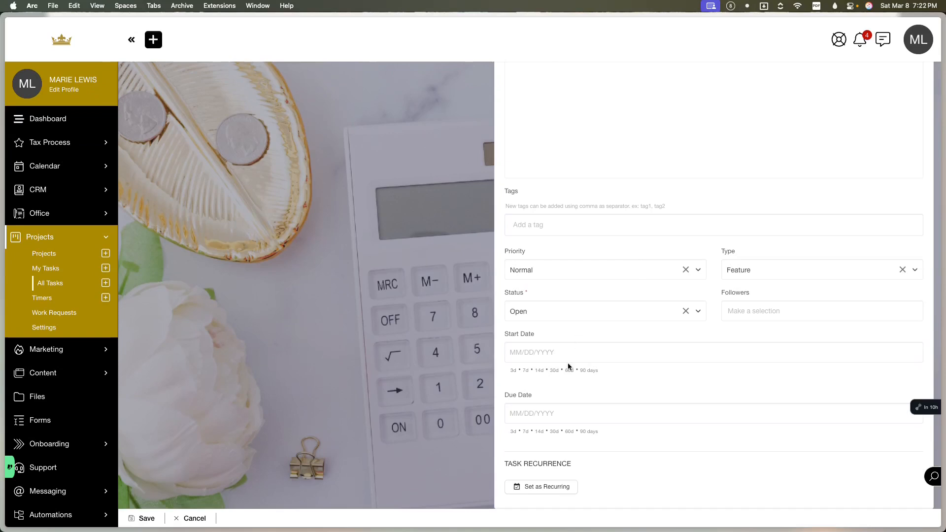
{"action": "left_click", "coordinate": [740, 311]}
{"action": "left_click", "coordinate": [759, 306]}
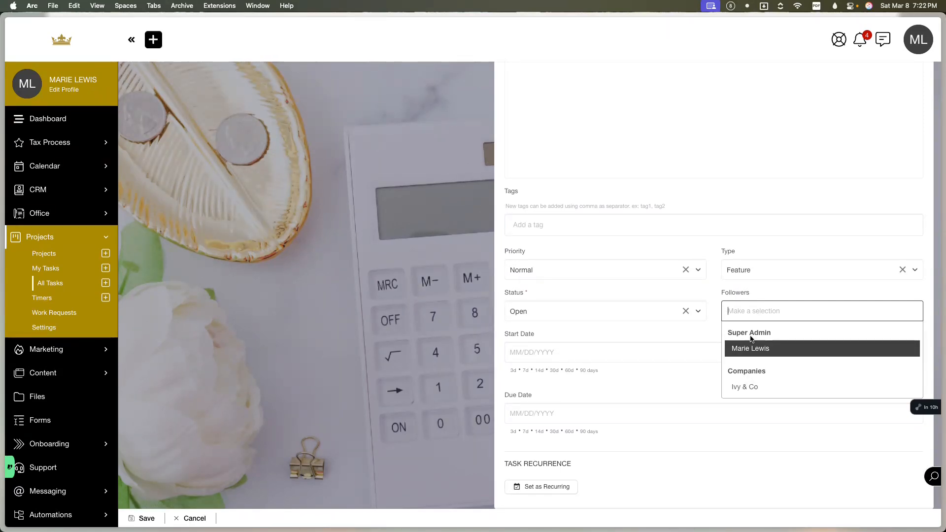
{"action": "left_click", "coordinate": [696, 383]}
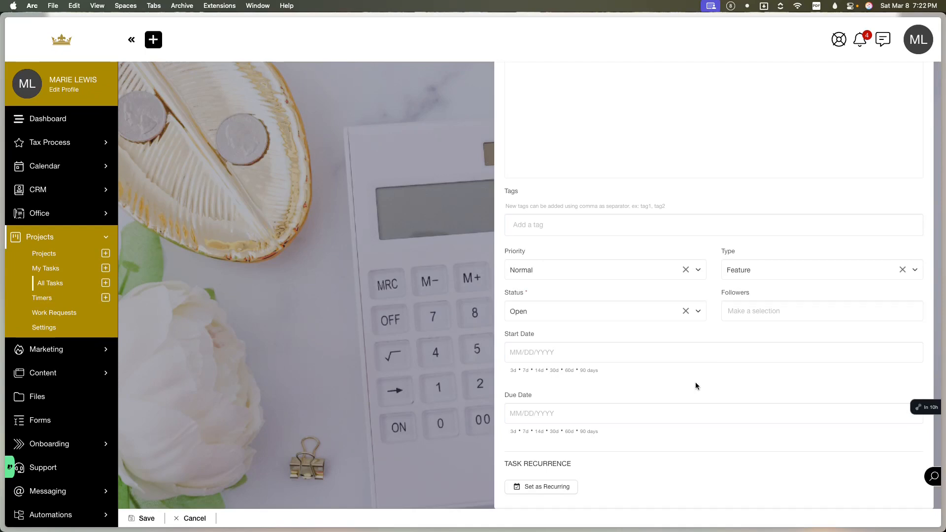
{"action": "scroll", "coordinate": [695, 382], "scroll_direction": "up", "scroll_amount": 10}
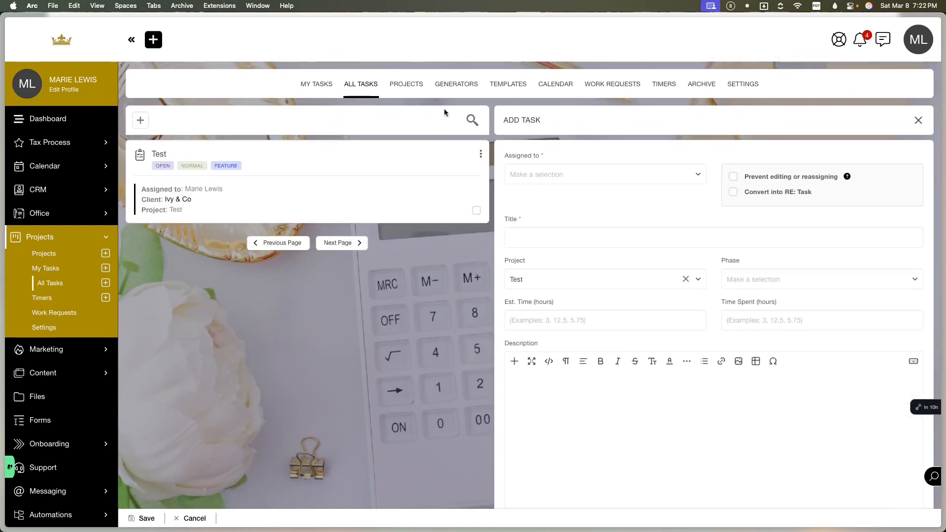
Start a new project from the Projects list and name it "Test"
{"action": "left_click", "coordinate": [408, 94]}
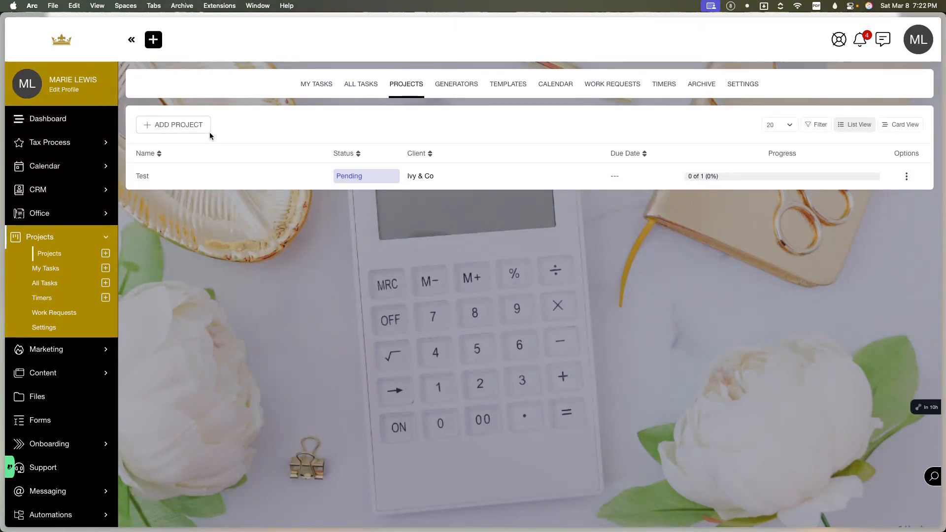
{"action": "left_click", "coordinate": [197, 131]}
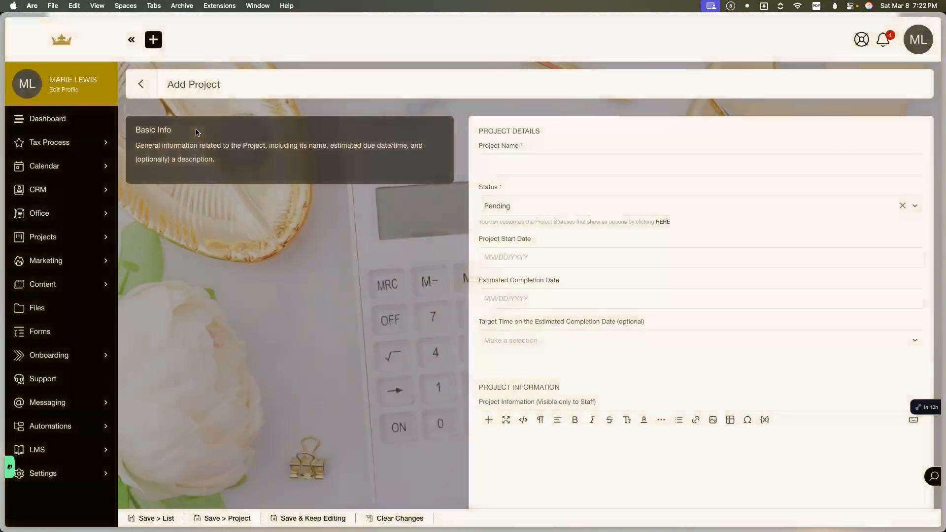
{"action": "scroll", "coordinate": [247, 170], "scroll_direction": "down", "scroll_amount": 1}
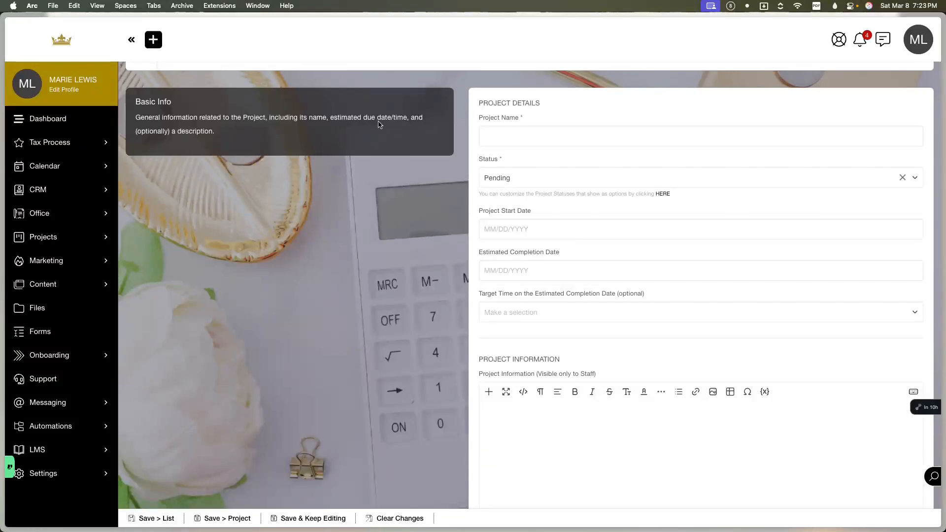
{"action": "left_click", "coordinate": [495, 126]}
{"action": "type", "text": "Test"}
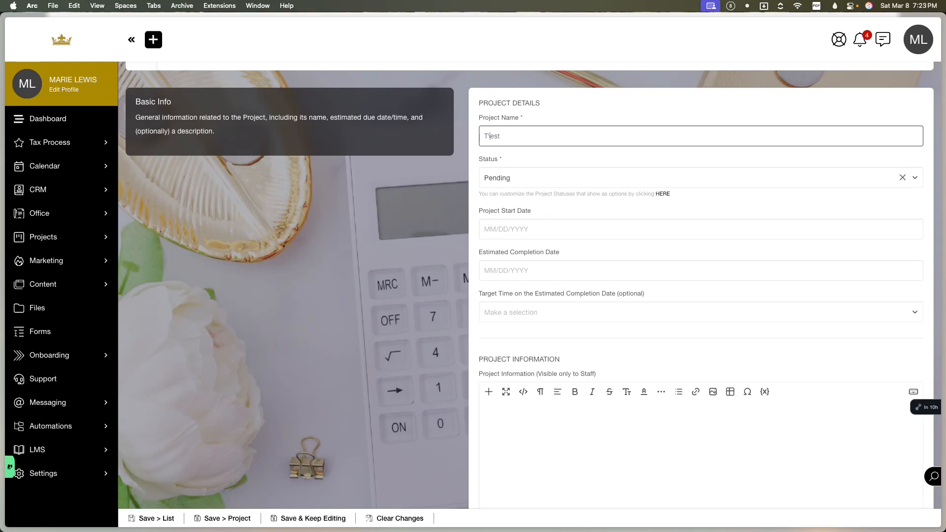
Review the new project's status choices, date fields and the staff-only and client-visible project information sections
{"action": "left_click", "coordinate": [522, 179]}
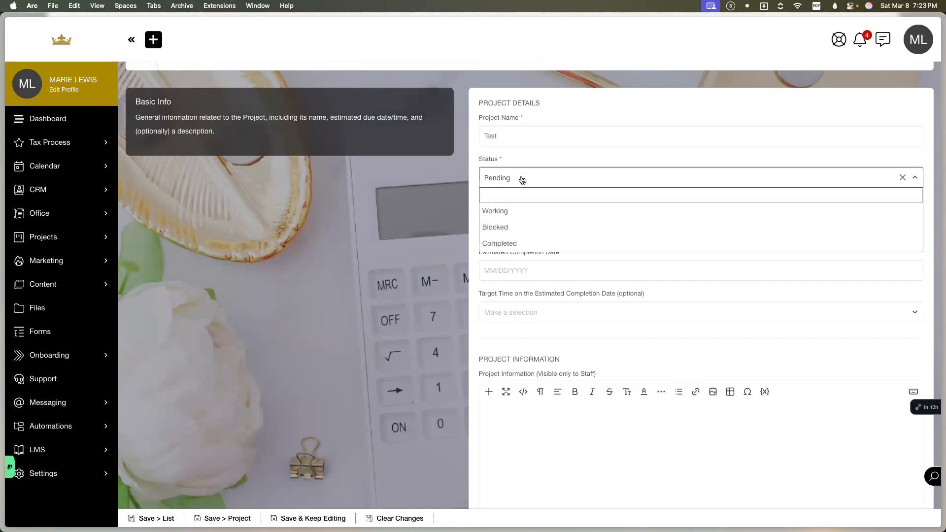
{"action": "left_click", "coordinate": [522, 179]}
{"action": "scroll", "coordinate": [507, 211], "scroll_direction": "down", "scroll_amount": 3}
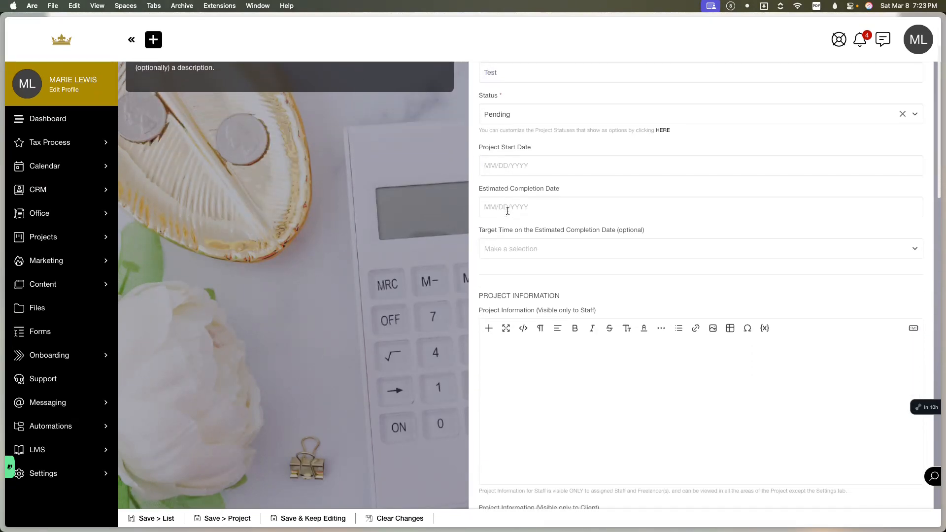
{"action": "scroll", "coordinate": [507, 211], "scroll_direction": "down", "scroll_amount": 1}
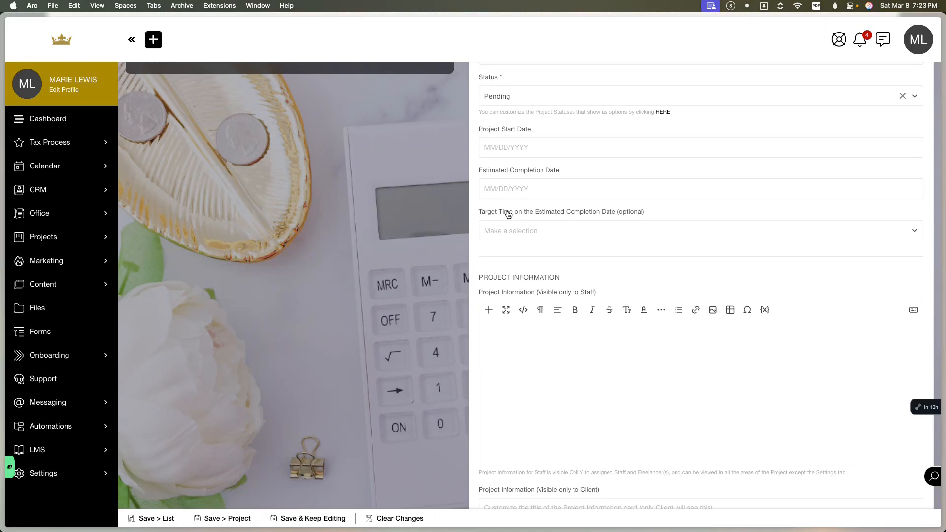
{"action": "scroll", "coordinate": [508, 213], "scroll_direction": "down", "scroll_amount": 4}
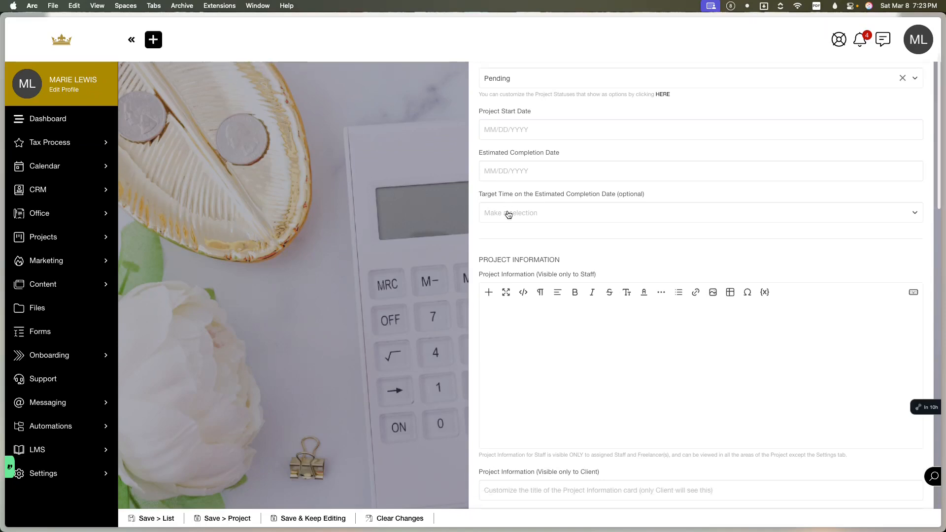
{"action": "scroll", "coordinate": [508, 213], "scroll_direction": "down", "scroll_amount": 9}
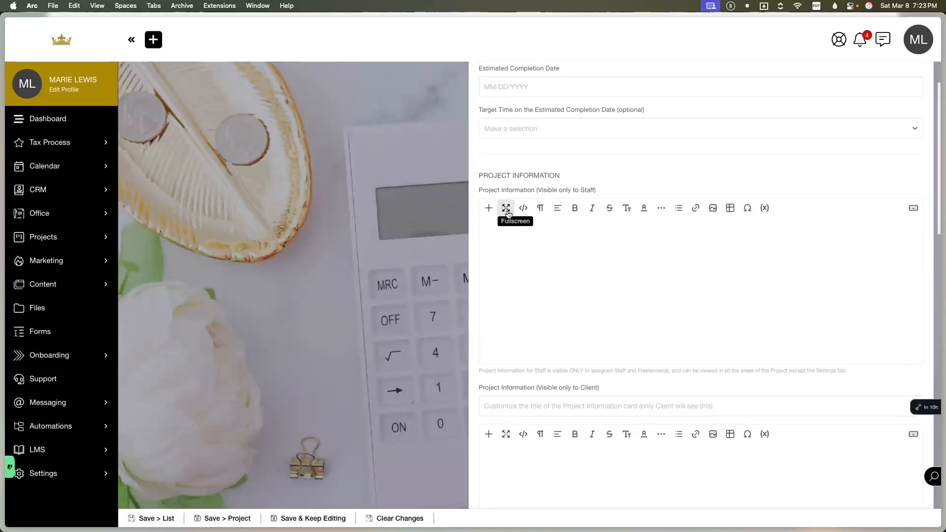
{"action": "scroll", "coordinate": [507, 211], "scroll_direction": "down", "scroll_amount": 3}
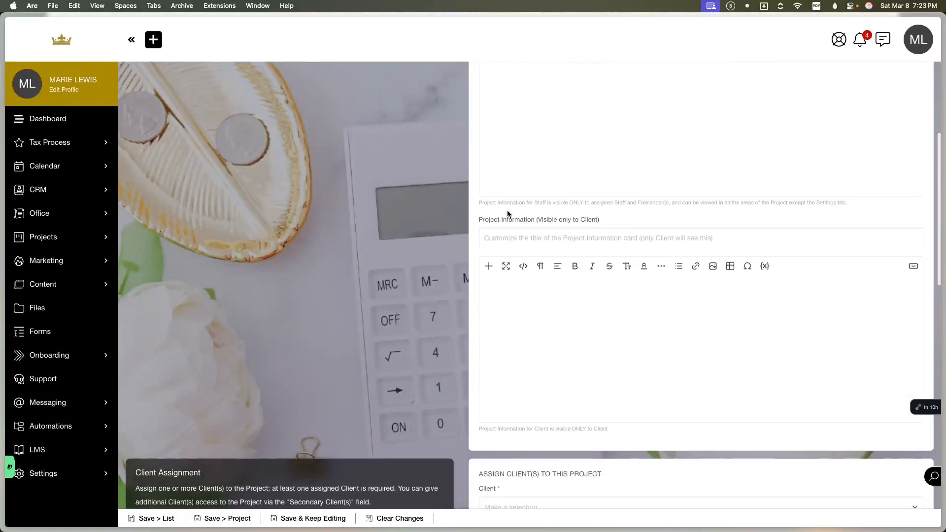
{"action": "left_click", "coordinate": [520, 228]}
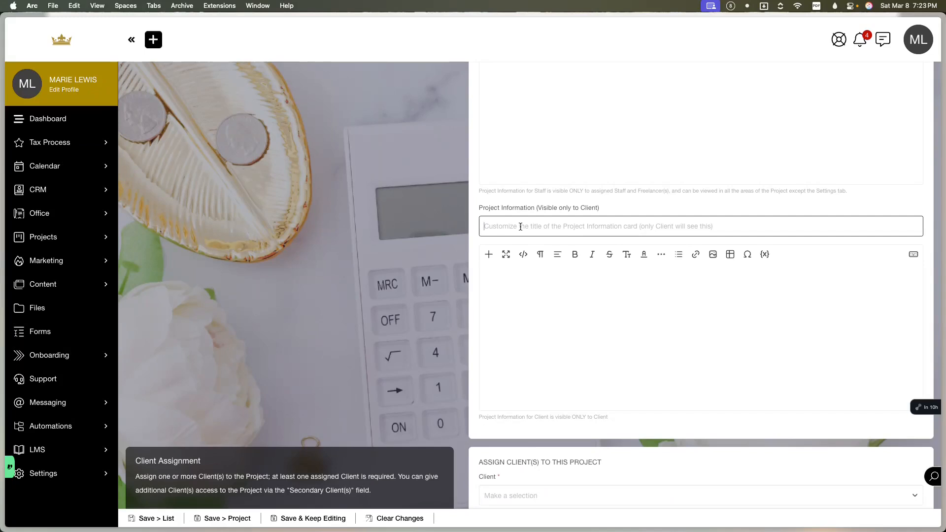
{"action": "scroll", "coordinate": [520, 227], "scroll_direction": "down", "scroll_amount": 5}
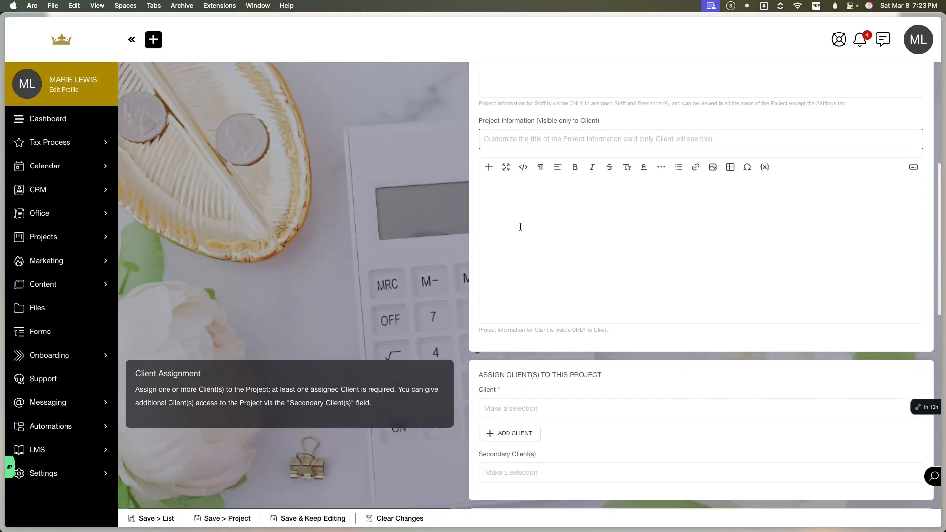
{"action": "scroll", "coordinate": [520, 226], "scroll_direction": "down", "scroll_amount": 6}
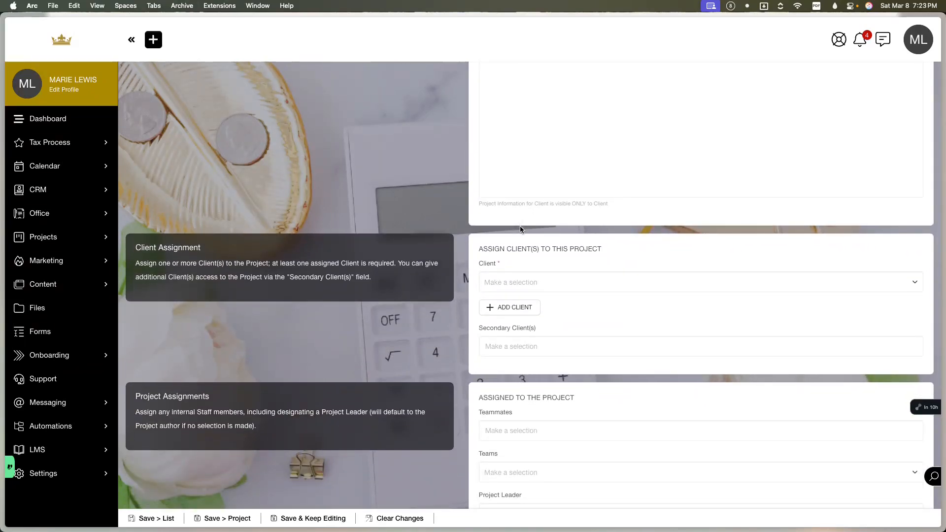
Assign Ivy & Co as the project's client and add the first individual client listed as a secondary client
{"action": "scroll", "coordinate": [521, 229], "scroll_direction": "down", "scroll_amount": 2}
{"action": "left_click", "coordinate": [509, 247]}
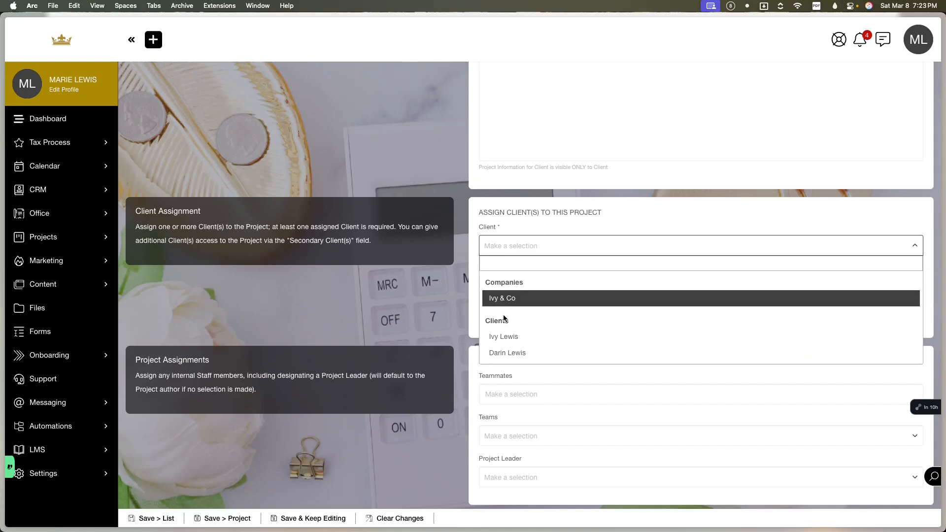
{"action": "left_click", "coordinate": [465, 299]}
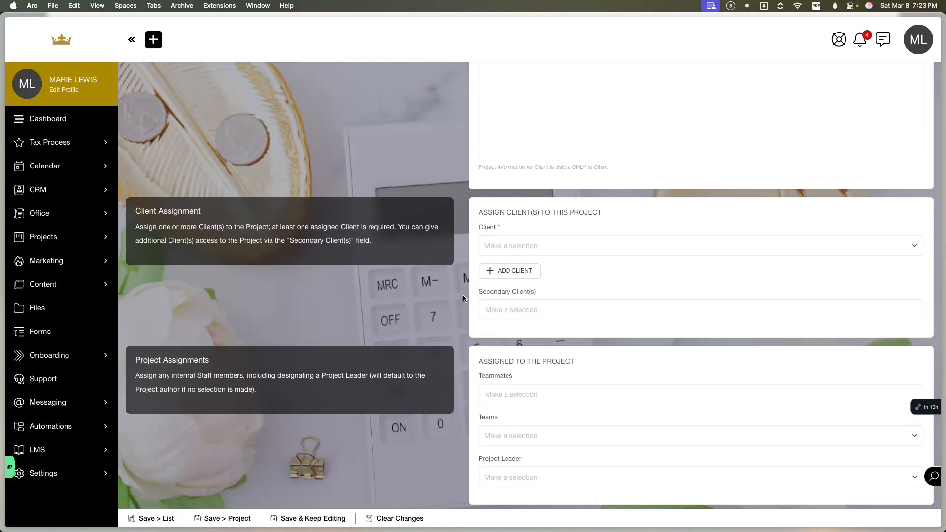
{"action": "left_click", "coordinate": [515, 246]}
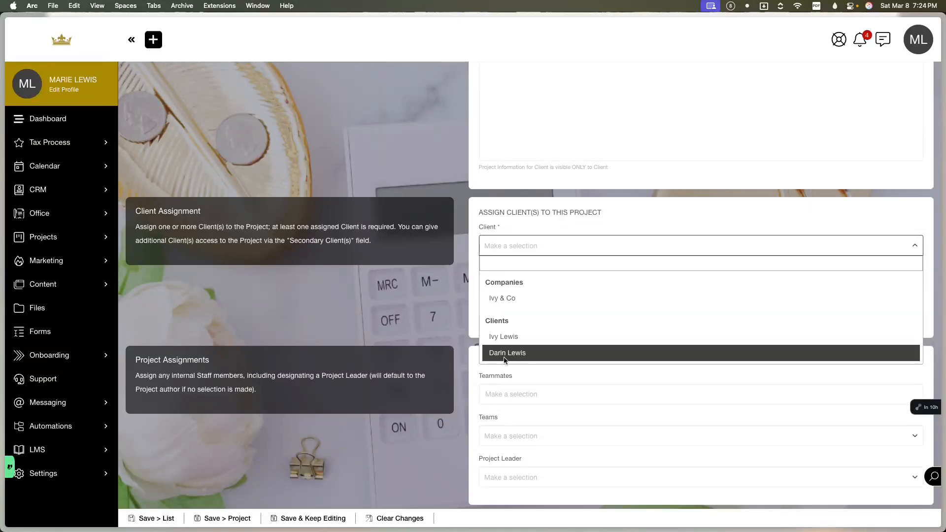
{"action": "left_click", "coordinate": [463, 371]}
{"action": "left_click", "coordinate": [483, 313]}
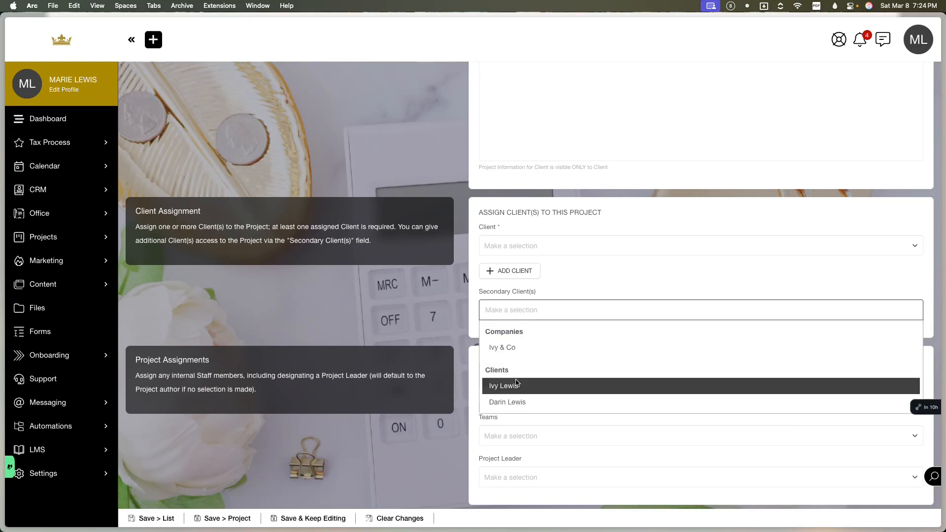
{"action": "left_click", "coordinate": [560, 246]}
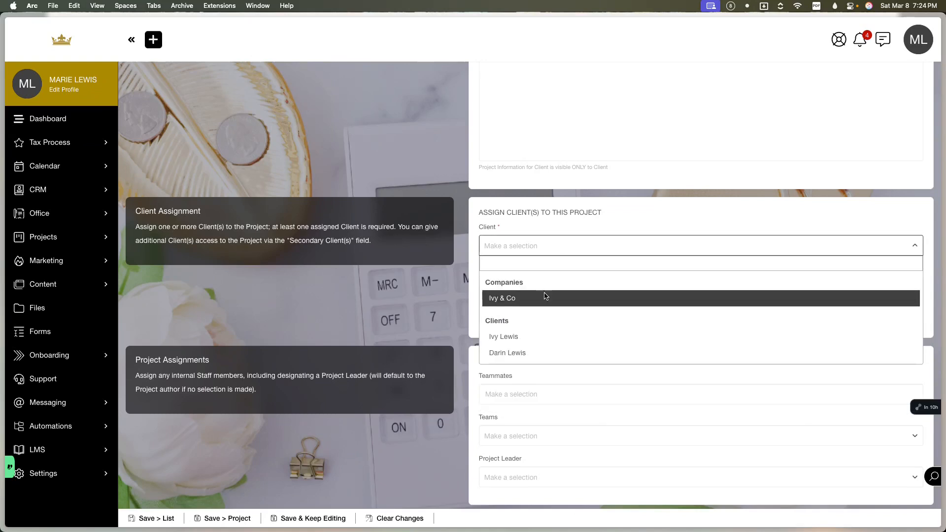
{"action": "left_click", "coordinate": [522, 298]}
{"action": "left_click", "coordinate": [517, 310]}
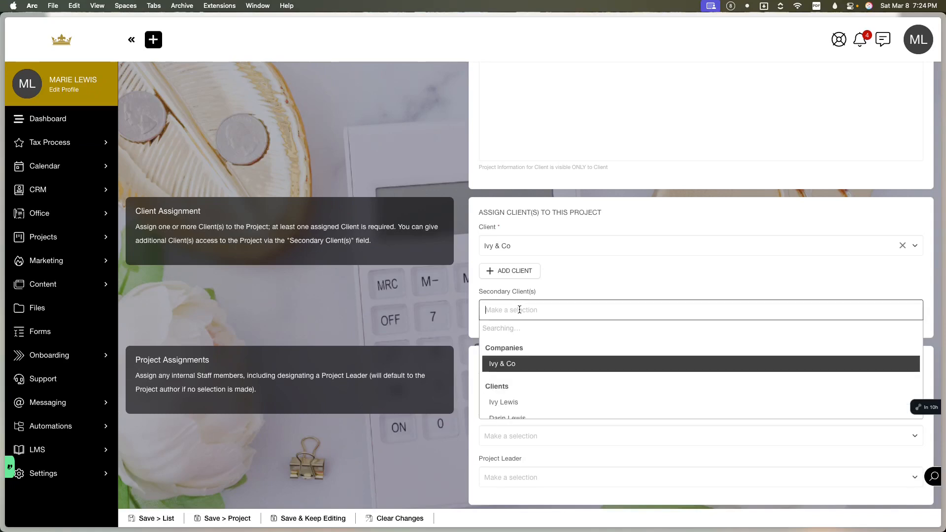
{"action": "left_click", "coordinate": [523, 386]}
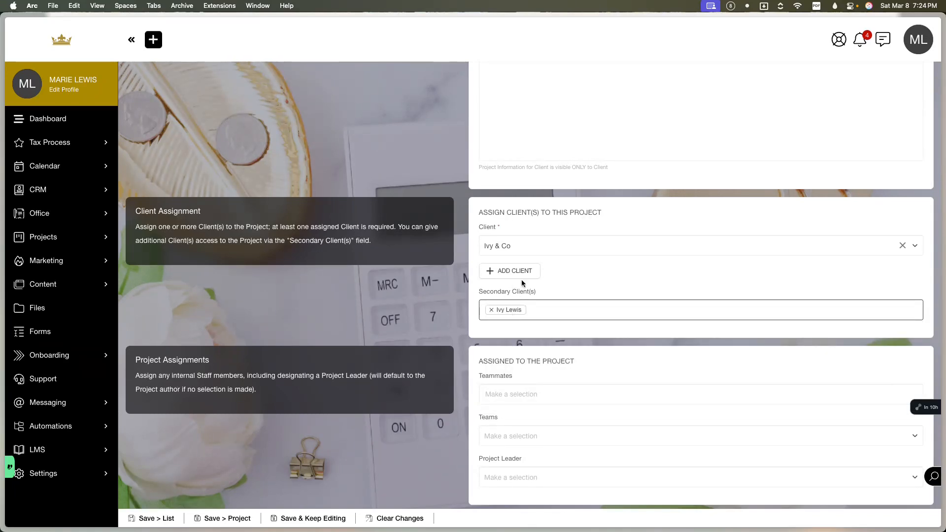
Assign the Super Admin staff member to the project as a teammate
{"action": "scroll", "coordinate": [525, 287], "scroll_direction": "down", "scroll_amount": 5}
{"action": "left_click", "coordinate": [528, 230]}
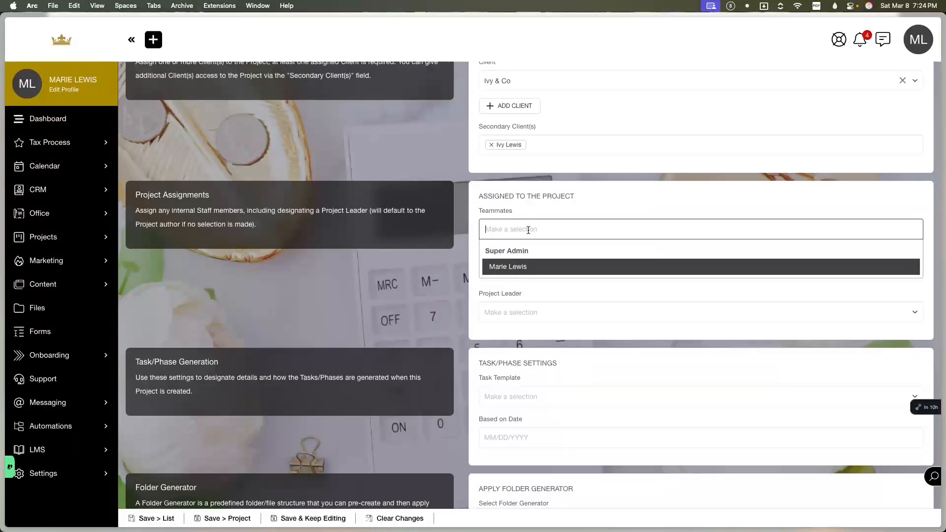
{"action": "left_click", "coordinate": [519, 266]}
Examine the project's task template, based-on date, folder generator, business sector, estimated value currency and automation settings
{"action": "scroll", "coordinate": [498, 276], "scroll_direction": "down", "scroll_amount": 4}
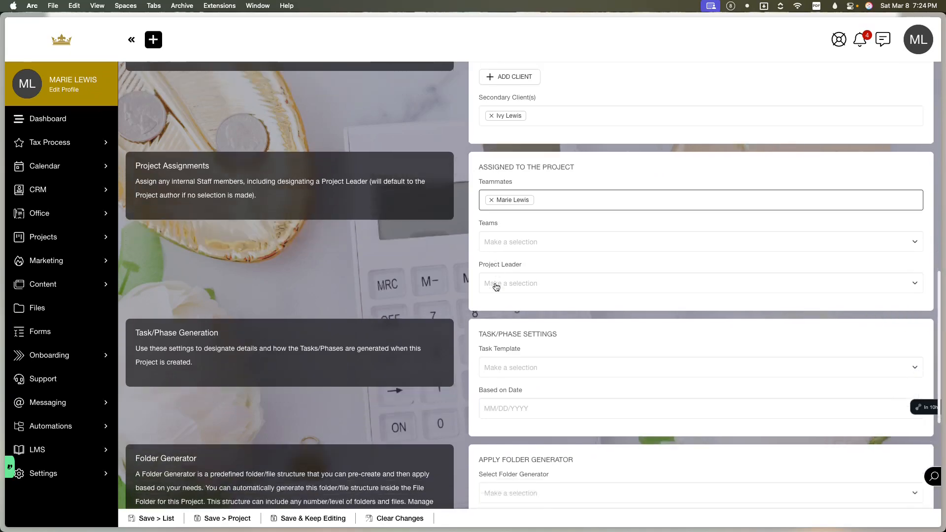
{"action": "scroll", "coordinate": [495, 282], "scroll_direction": "down", "scroll_amount": 1}
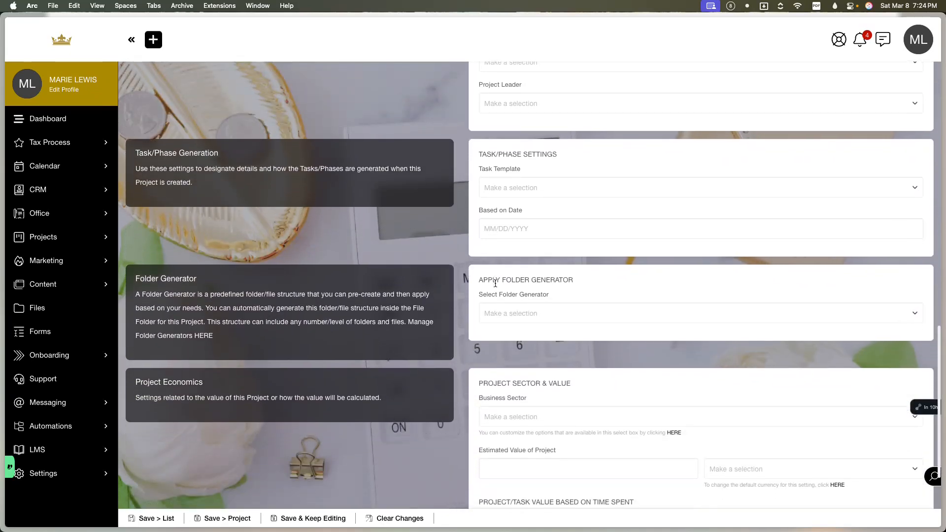
{"action": "left_click", "coordinate": [553, 174]}
{"action": "left_click", "coordinate": [495, 209]}
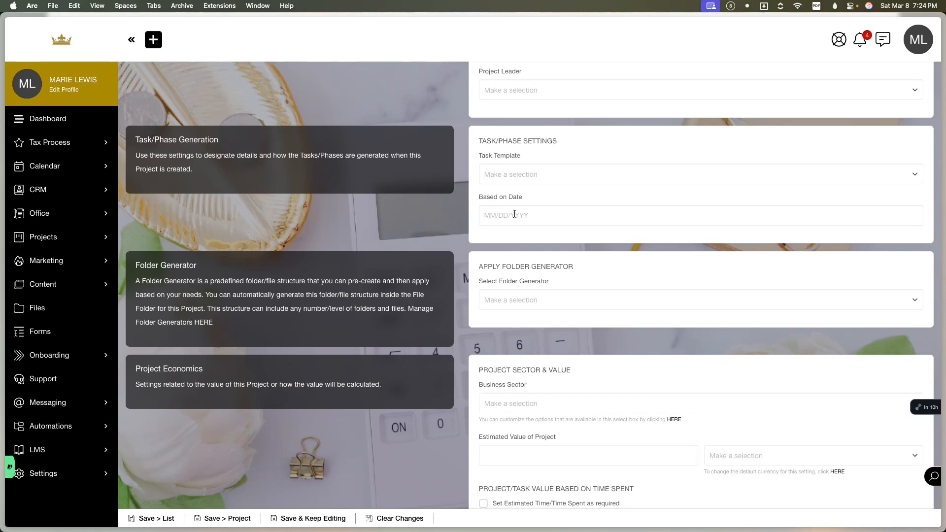
{"action": "left_click", "coordinate": [514, 215]}
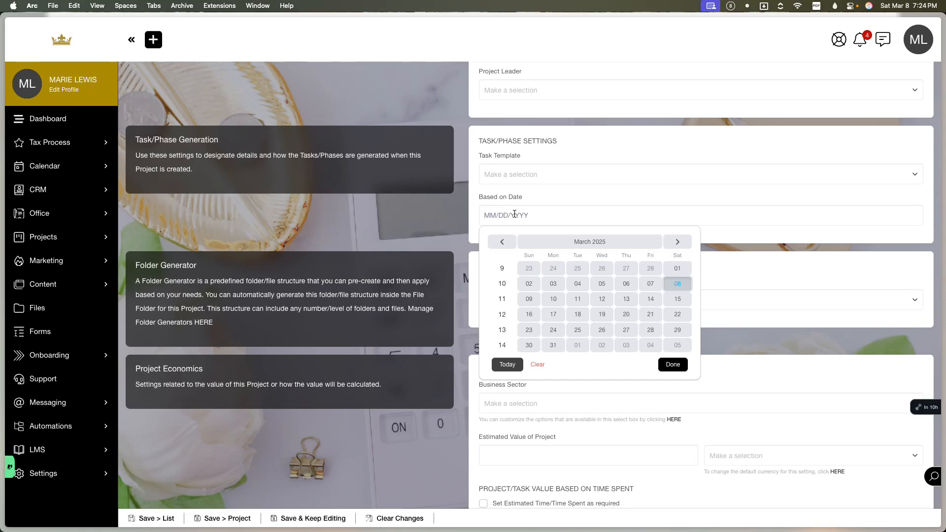
{"action": "left_click", "coordinate": [425, 243]}
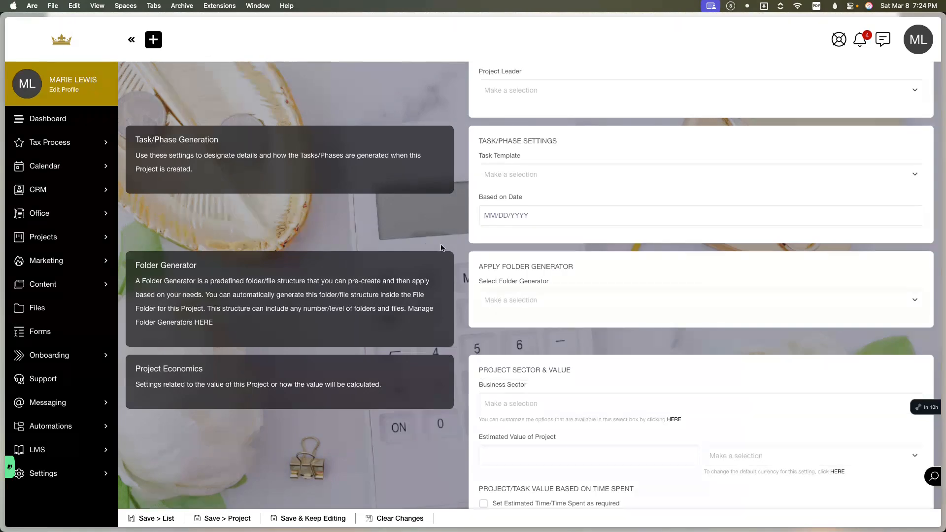
{"action": "scroll", "coordinate": [453, 283], "scroll_direction": "down", "scroll_amount": 3}
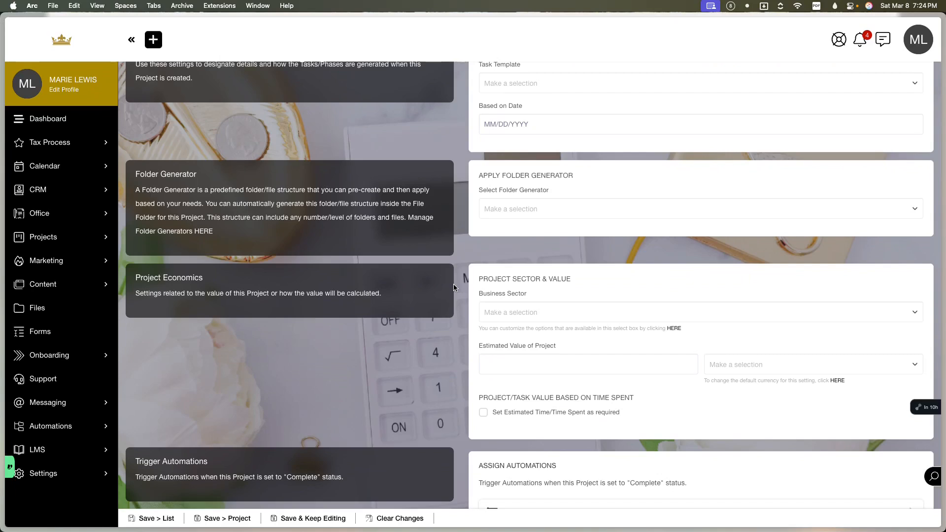
{"action": "scroll", "coordinate": [525, 334], "scroll_direction": "down", "scroll_amount": 2}
{"action": "left_click", "coordinate": [545, 259]}
{"action": "left_click", "coordinate": [462, 331]}
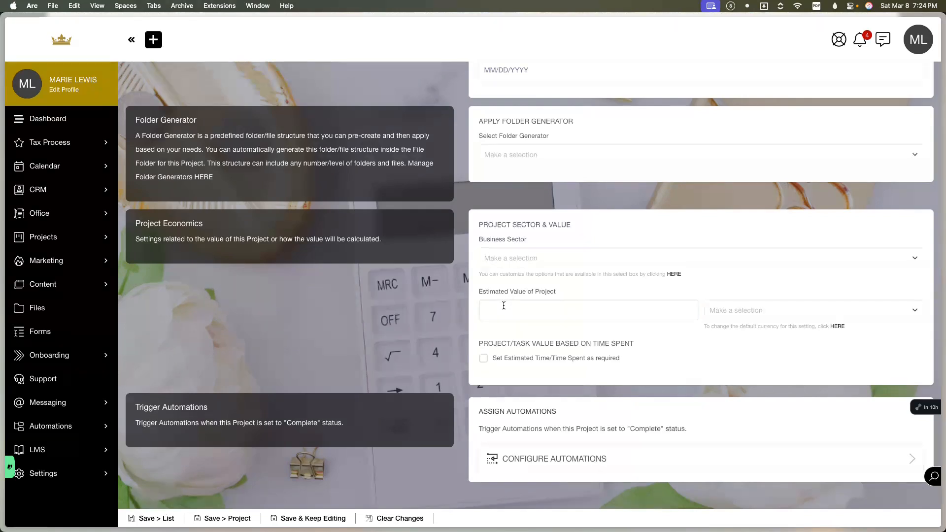
{"action": "left_click", "coordinate": [726, 310]}
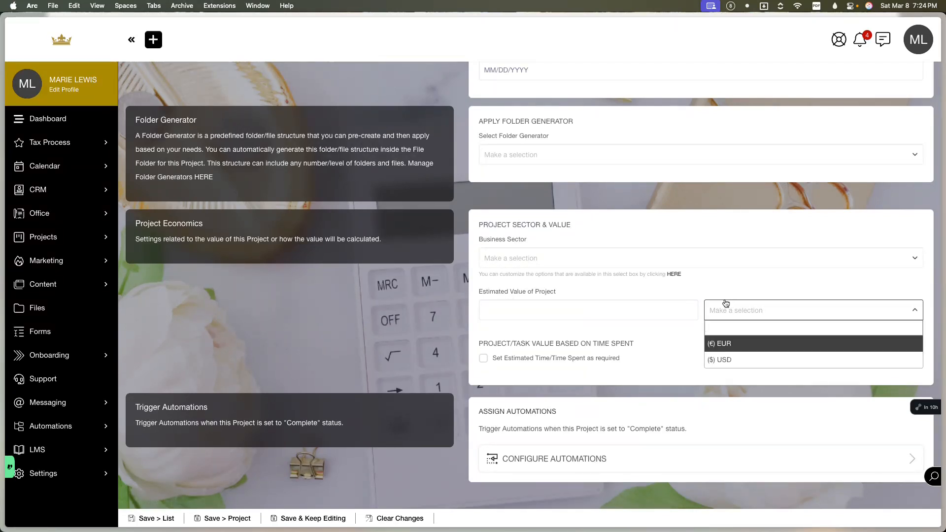
{"action": "left_click", "coordinate": [574, 339]}
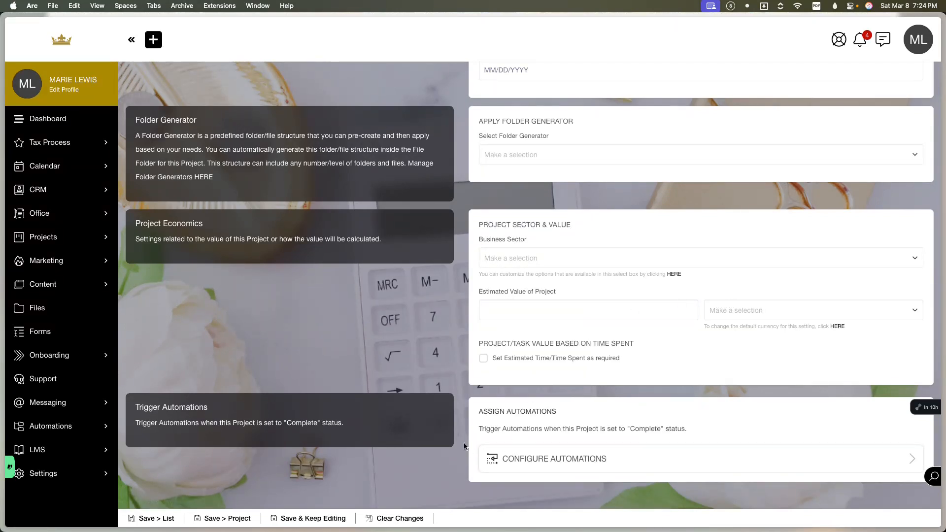
Save the new project so that it opens, and start adding a task to it
{"action": "left_click", "coordinate": [191, 522]}
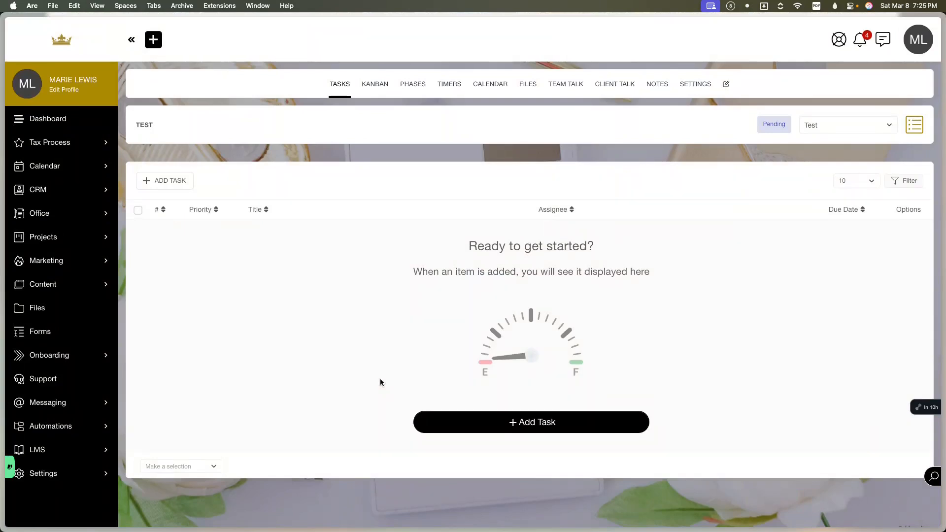
{"action": "left_click", "coordinate": [143, 179]}
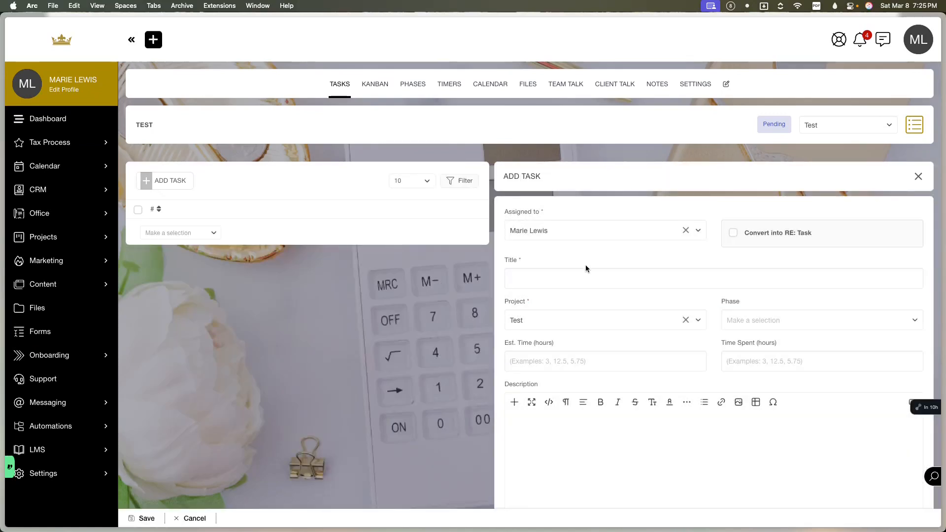
Review the new task's assignee choices and its tags, priority, type, status, follower, date and recurrence fields
{"action": "left_click", "coordinate": [609, 230]}
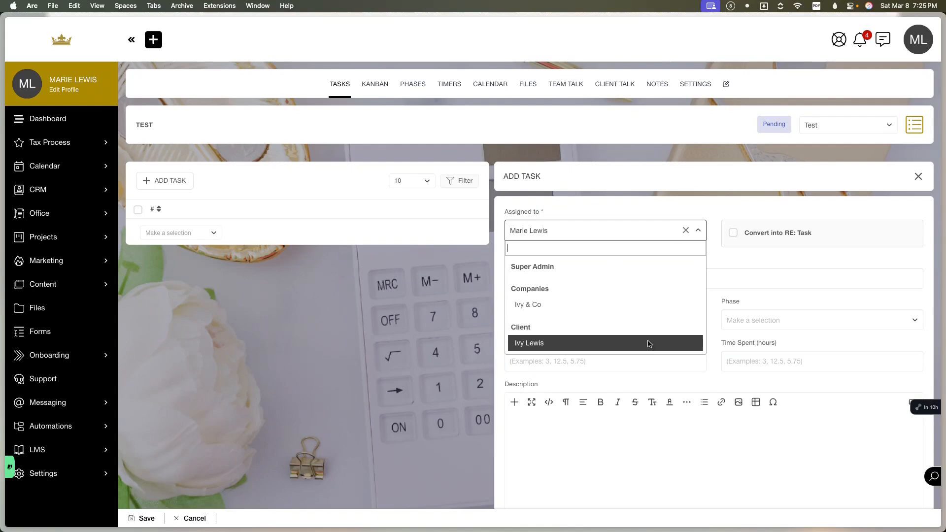
{"action": "left_click", "coordinate": [729, 259]}
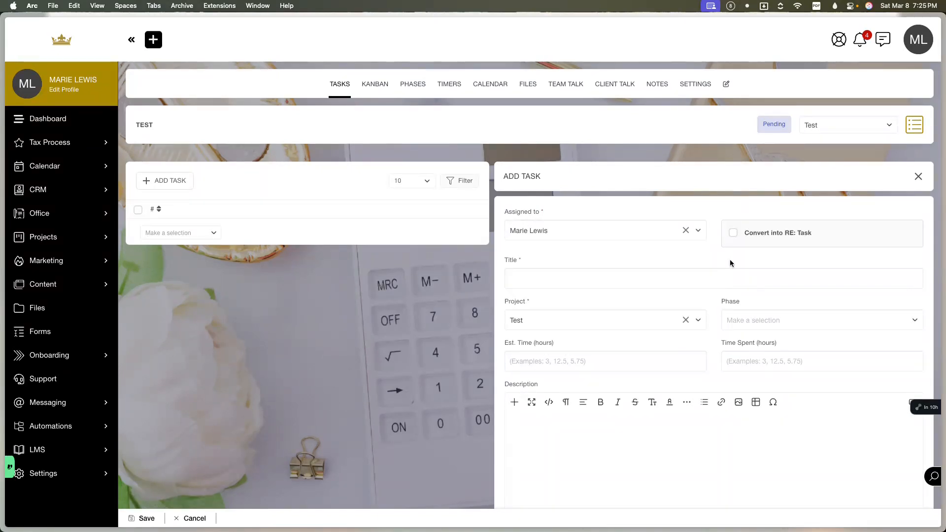
{"action": "scroll", "coordinate": [730, 261], "scroll_direction": "down", "scroll_amount": 3}
{"action": "scroll", "coordinate": [731, 263], "scroll_direction": "down", "scroll_amount": 8}
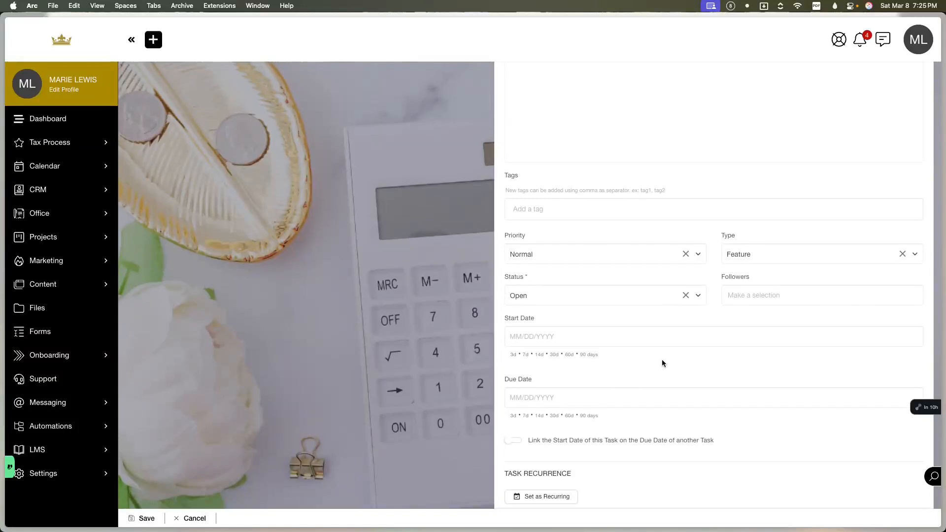
{"action": "scroll", "coordinate": [518, 326], "scroll_direction": "up", "scroll_amount": 8}
Title the task "Test", assign it to Ivy & Co, and save it in the project
{"action": "left_click", "coordinate": [544, 286]}
{"action": "type", "text": "Test"}
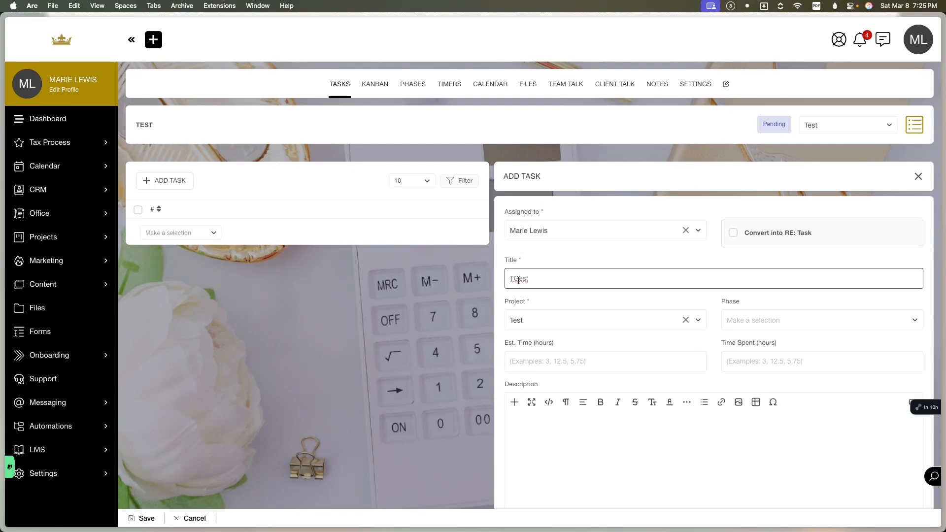
{"action": "left_click", "coordinate": [566, 231]}
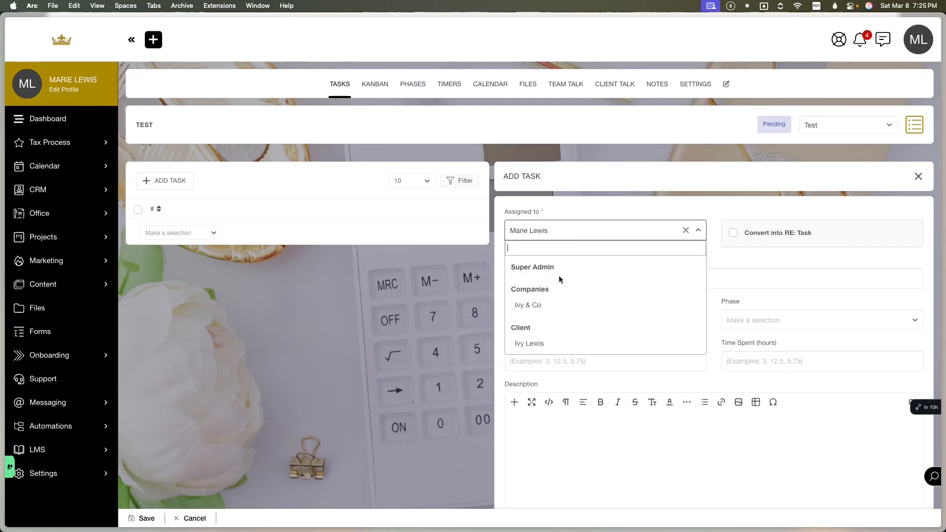
{"action": "left_click", "coordinate": [556, 304]}
{"action": "scroll", "coordinate": [556, 306], "scroll_direction": "down", "scroll_amount": 3}
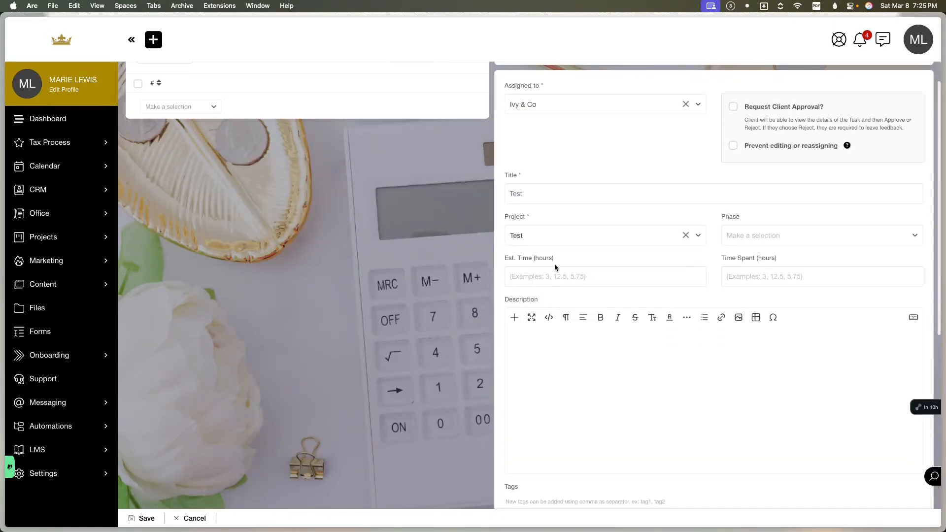
{"action": "left_click", "coordinate": [147, 518]}
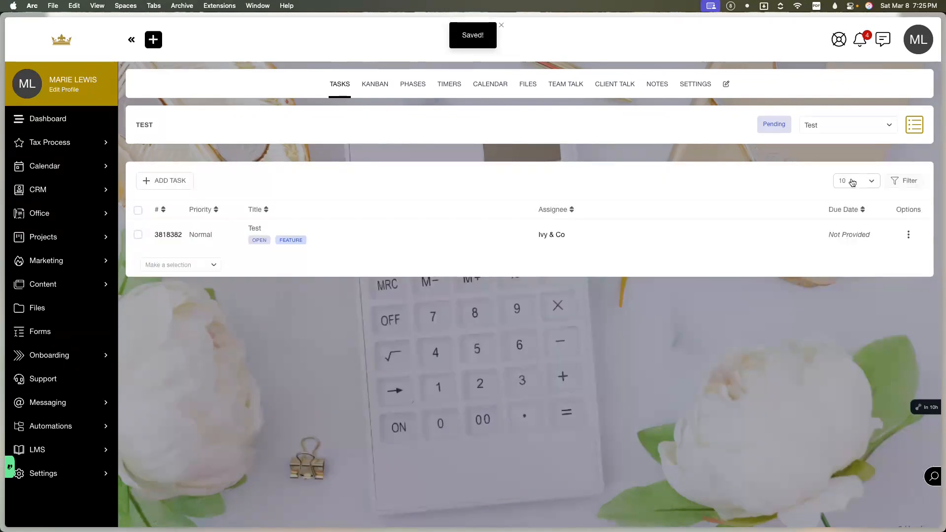
Duplicate the Test task, assign the copy to the individual client contact instead of the company, and save it
{"action": "left_click", "coordinate": [910, 236]}
{"action": "left_click", "coordinate": [864, 298]}
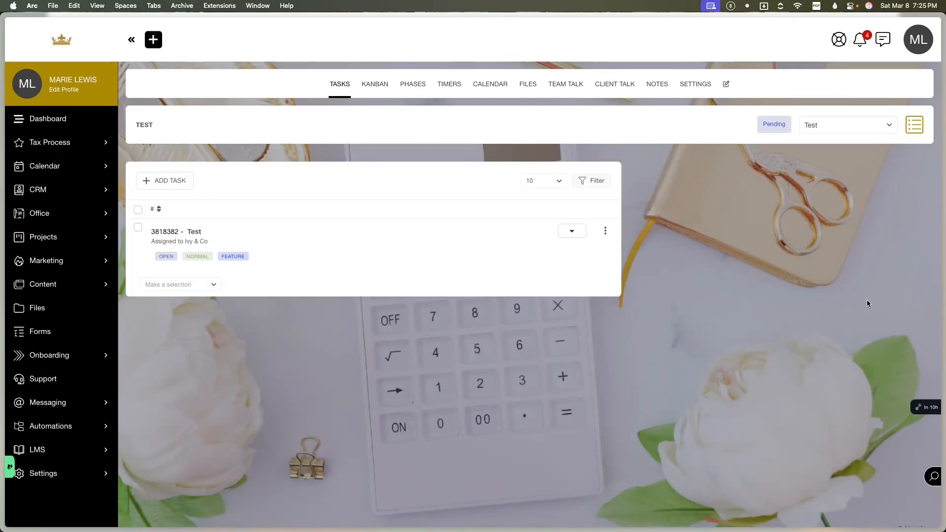
{"action": "left_click", "coordinate": [557, 230]}
{"action": "left_click", "coordinate": [534, 344]}
{"action": "left_click", "coordinate": [150, 519]}
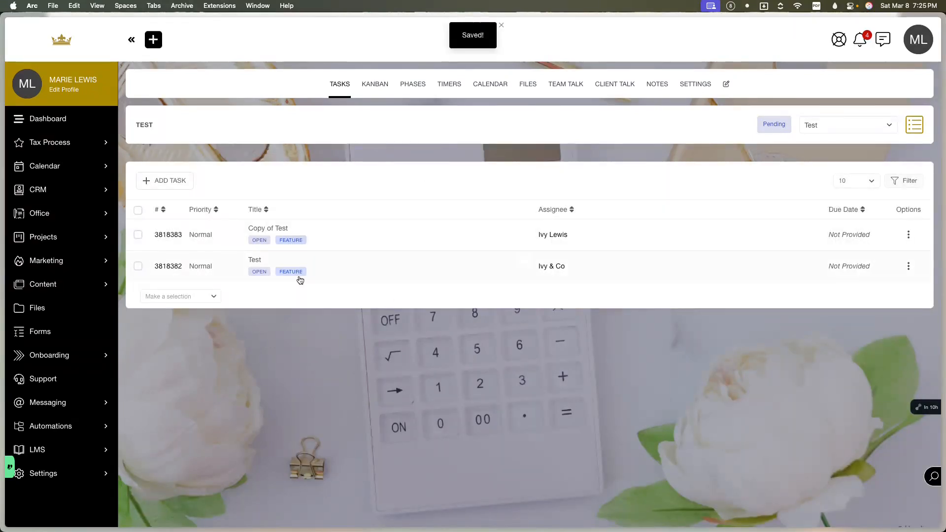
Move the Copy of Test task from Open to Assigned on the project's Kanban board
{"action": "left_click", "coordinate": [379, 87]}
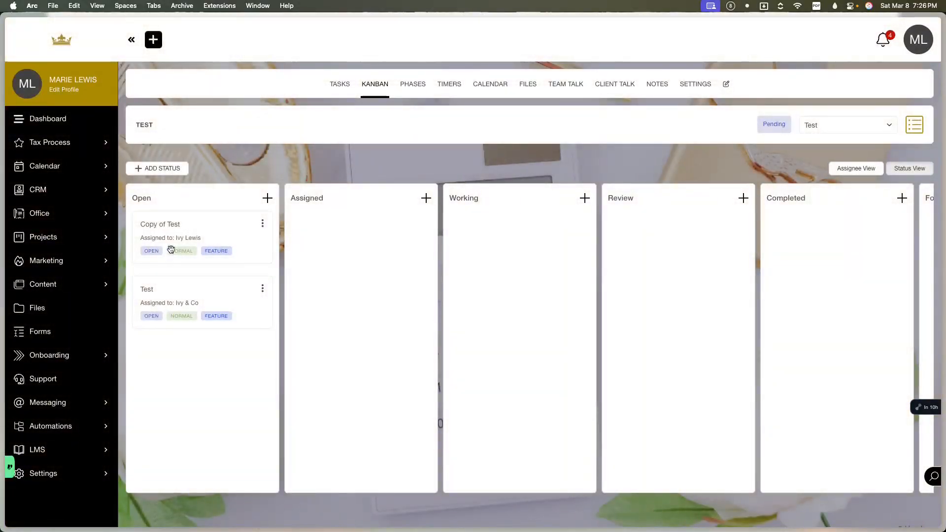
{"action": "left_click_drag", "start_coordinate": [171, 250], "coordinate": [320, 232]}
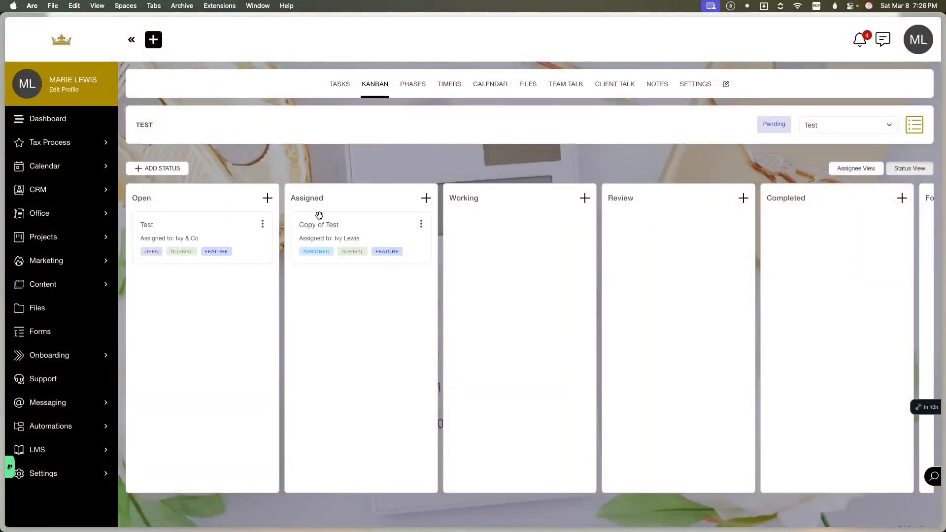
Review the project's phases and the new timer options, including manual time tracking and task assignment, without saving a timer
{"action": "left_click", "coordinate": [419, 87]}
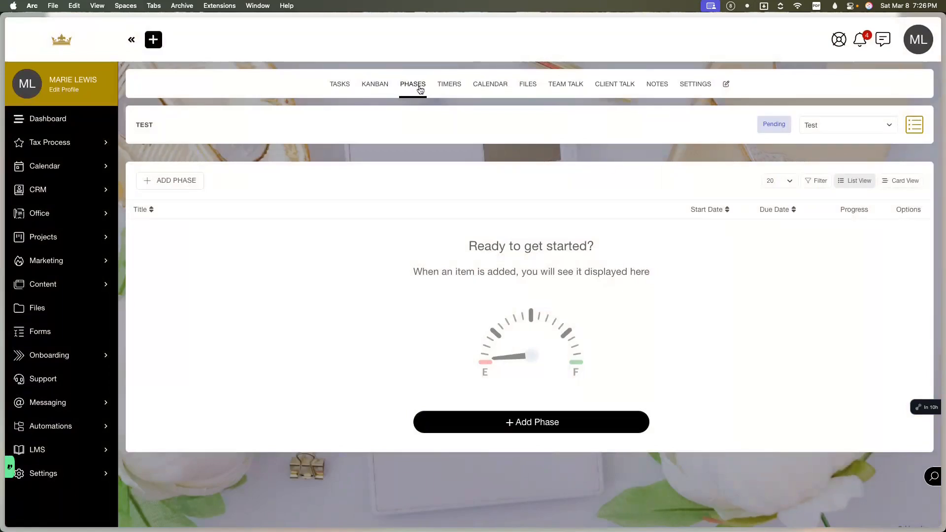
{"action": "left_click", "coordinate": [458, 88]}
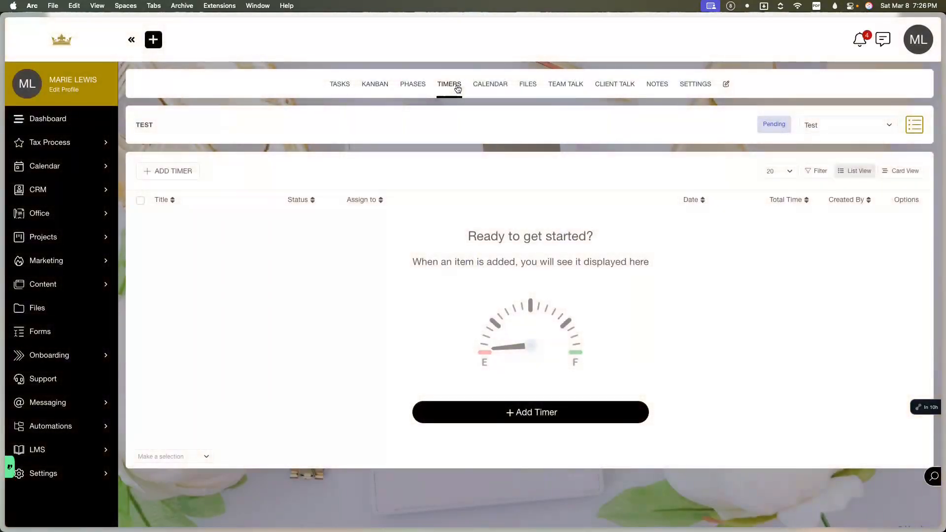
{"action": "left_click", "coordinate": [175, 174]}
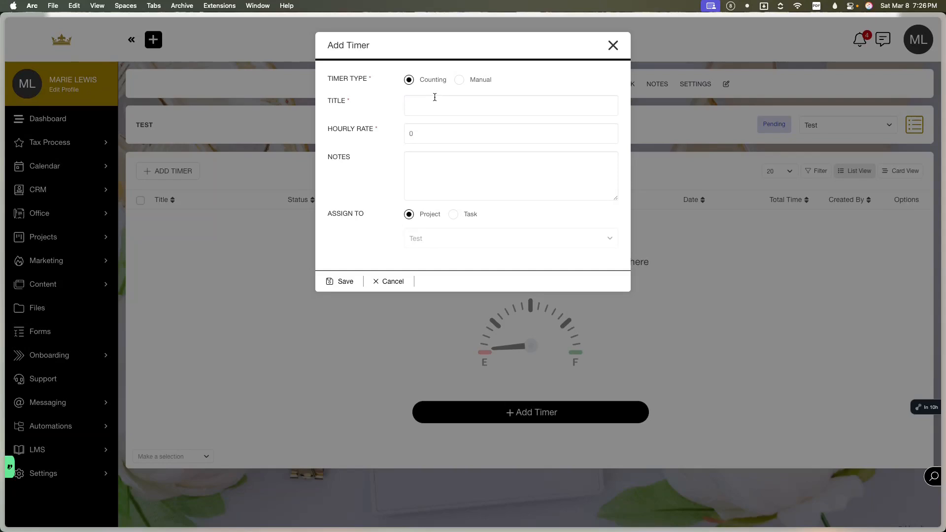
{"action": "left_click", "coordinate": [460, 80]}
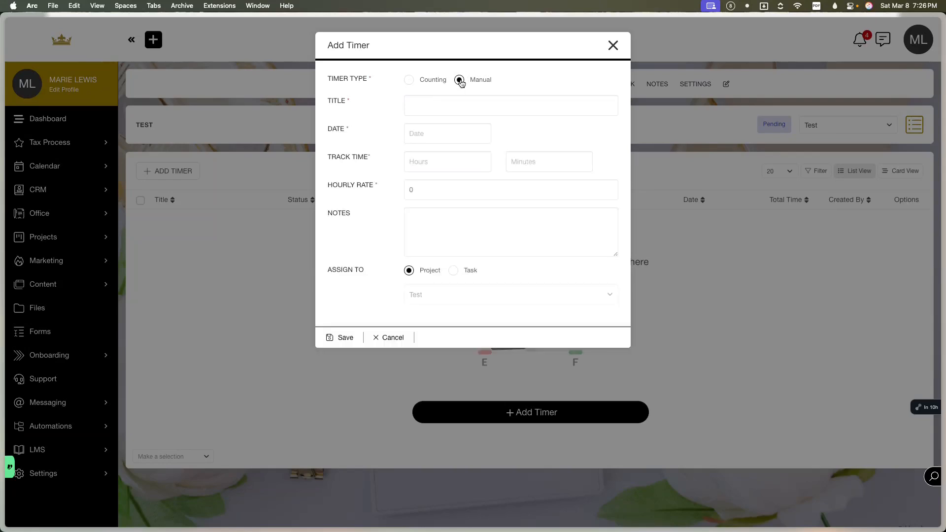
{"action": "left_click", "coordinate": [452, 271]}
{"action": "left_click", "coordinate": [449, 324]}
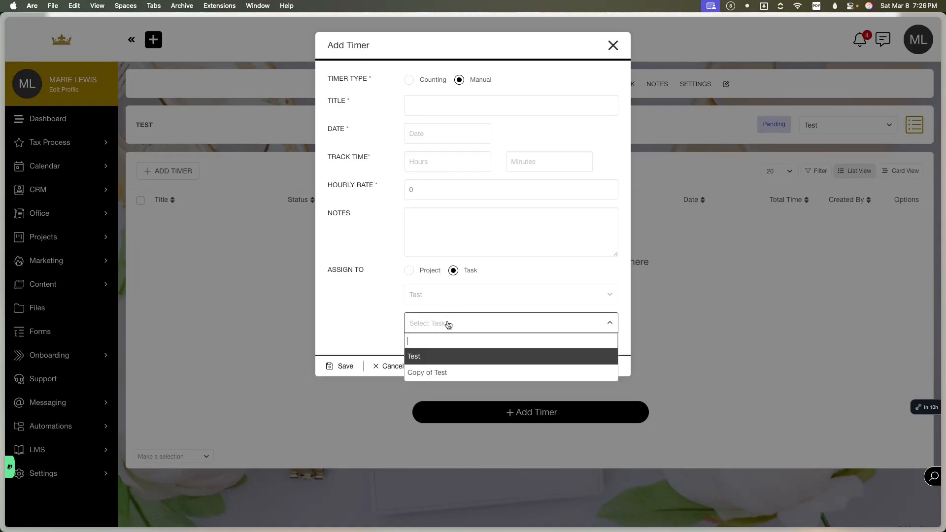
{"action": "left_click", "coordinate": [376, 366]}
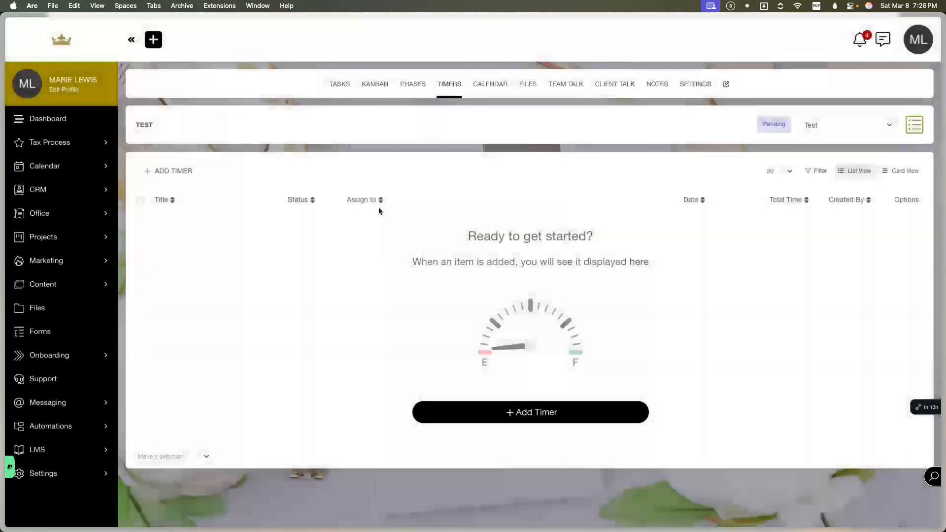
Examine the project's March 2025 calendar and its private, public and task file folders
{"action": "left_click", "coordinate": [502, 84]}
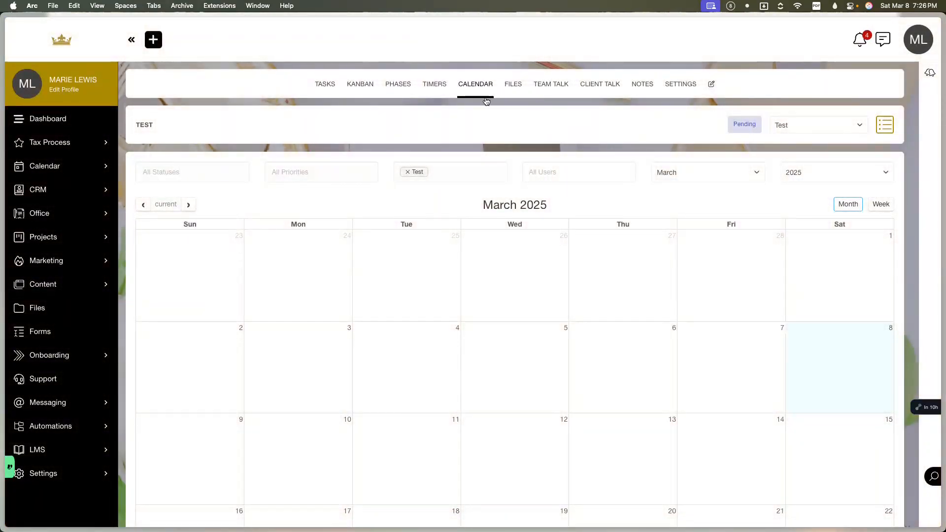
{"action": "scroll", "coordinate": [471, 136], "scroll_direction": "down", "scroll_amount": 6}
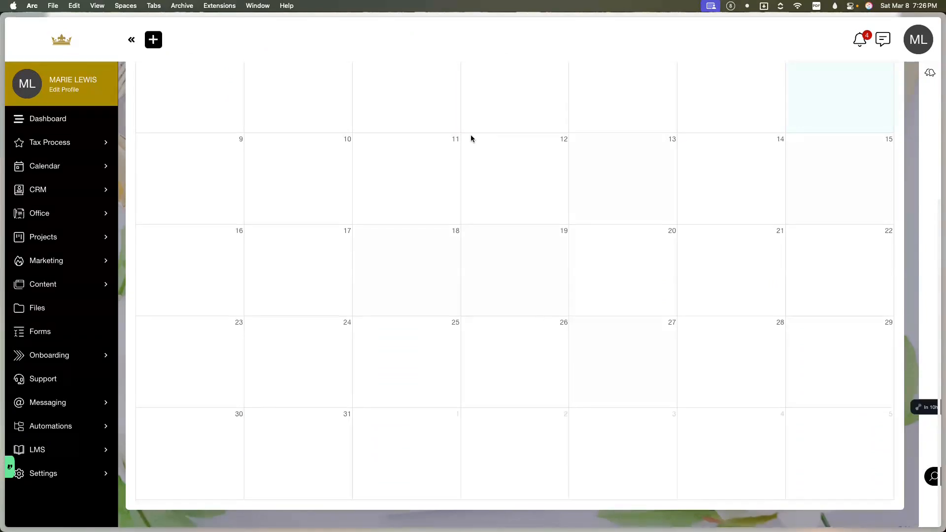
{"action": "scroll", "coordinate": [471, 134], "scroll_direction": "up", "scroll_amount": 6}
{"action": "left_click", "coordinate": [517, 87]}
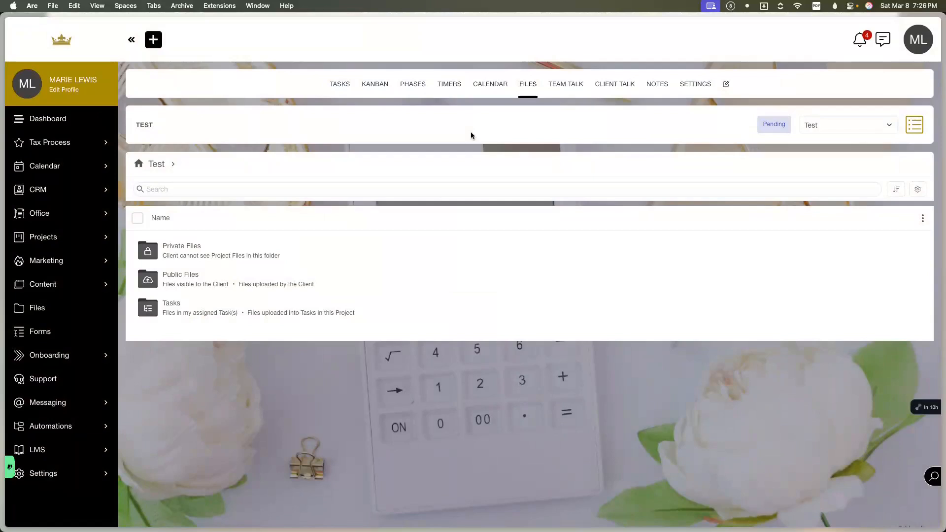
{"action": "double_click", "coordinate": [242, 256]}
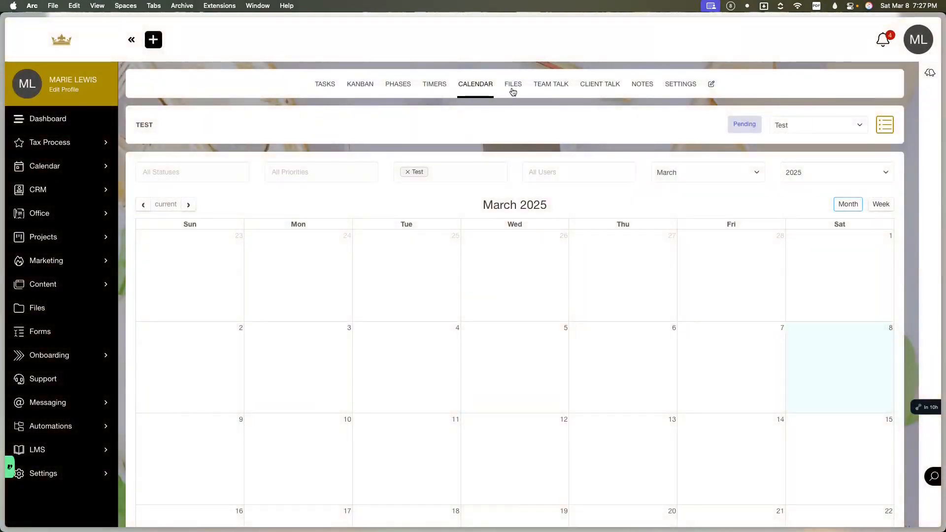
{"action": "left_click", "coordinate": [512, 87]}
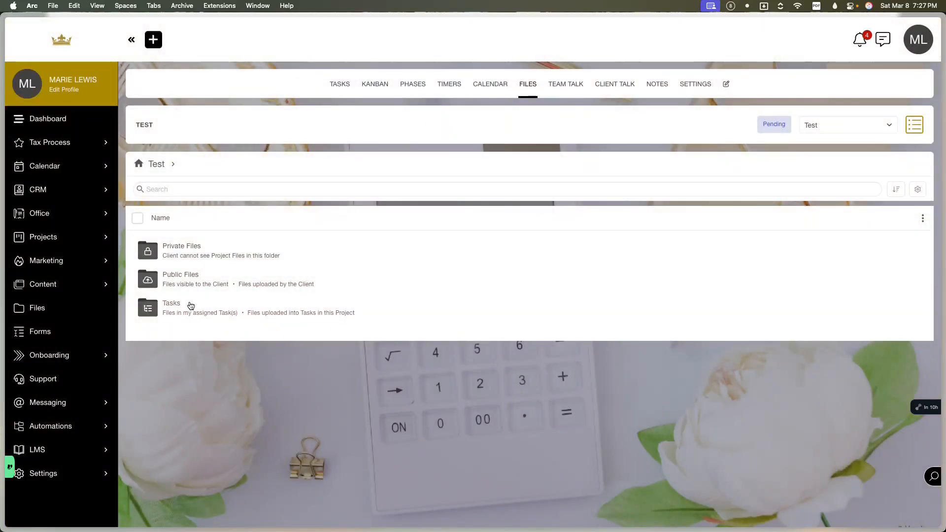
Send a Team Talk message in the project with subject "d" and message text "d"
{"action": "left_click", "coordinate": [560, 86]}
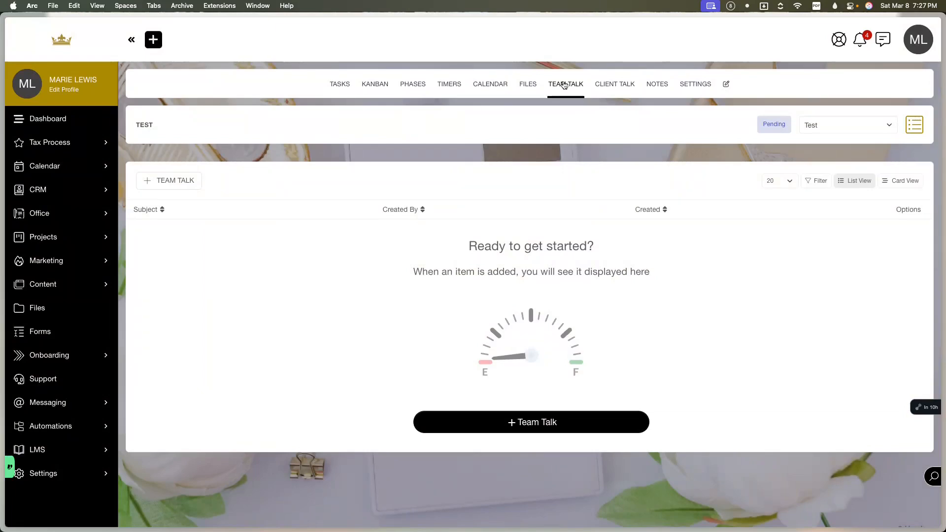
{"action": "left_click", "coordinate": [192, 183]}
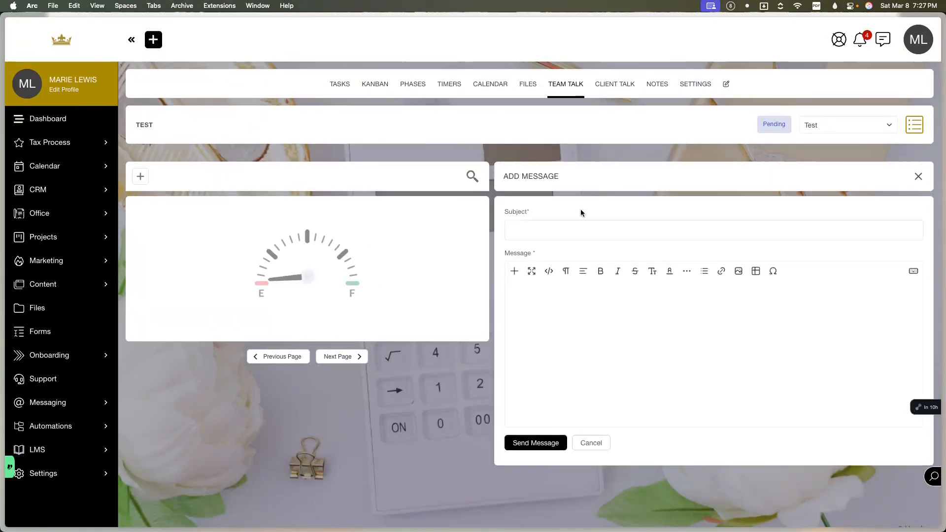
{"action": "left_click", "coordinate": [560, 230]}
{"action": "left_click", "coordinate": [558, 321]}
{"action": "type", "text": "d"}
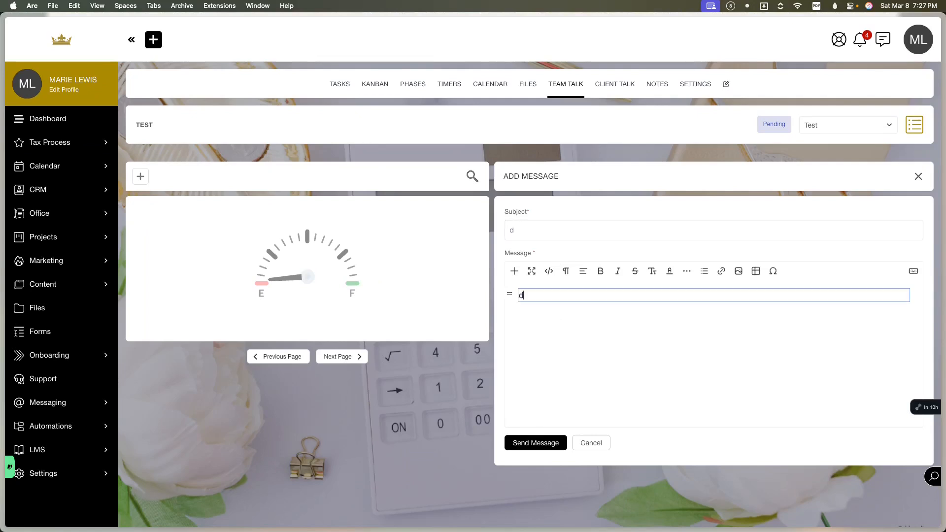
{"action": "left_click", "coordinate": [544, 443]}
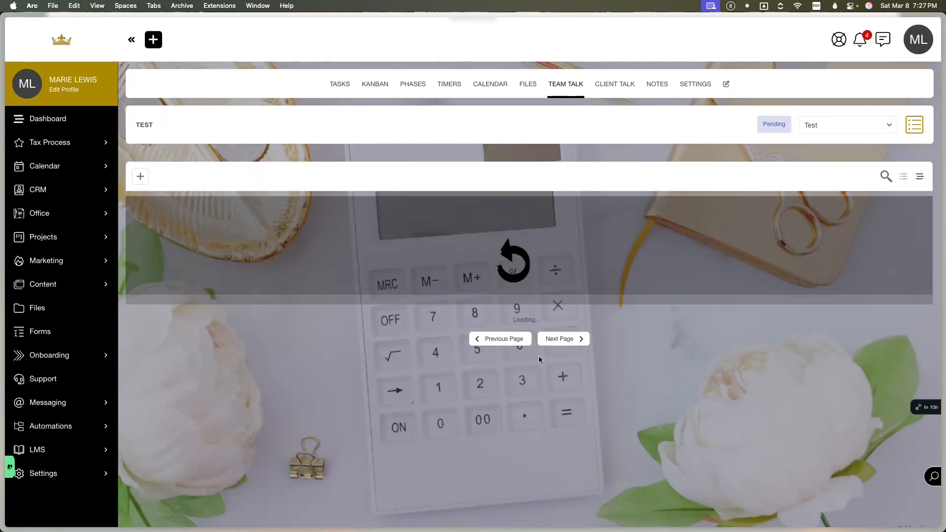
Open the sent Team Talk message and post the reply "d" to it
{"action": "left_click", "coordinate": [592, 247]}
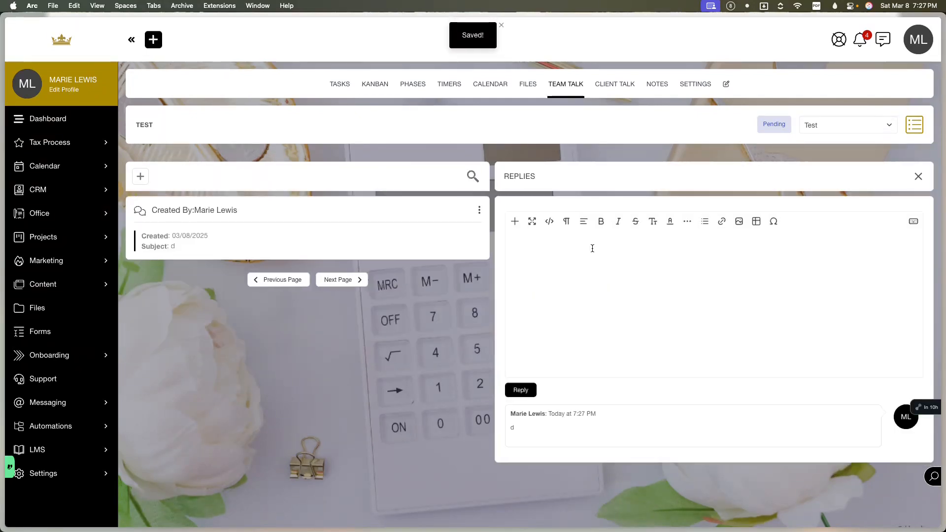
{"action": "left_click", "coordinate": [545, 245]}
{"action": "type", "text": "d"}
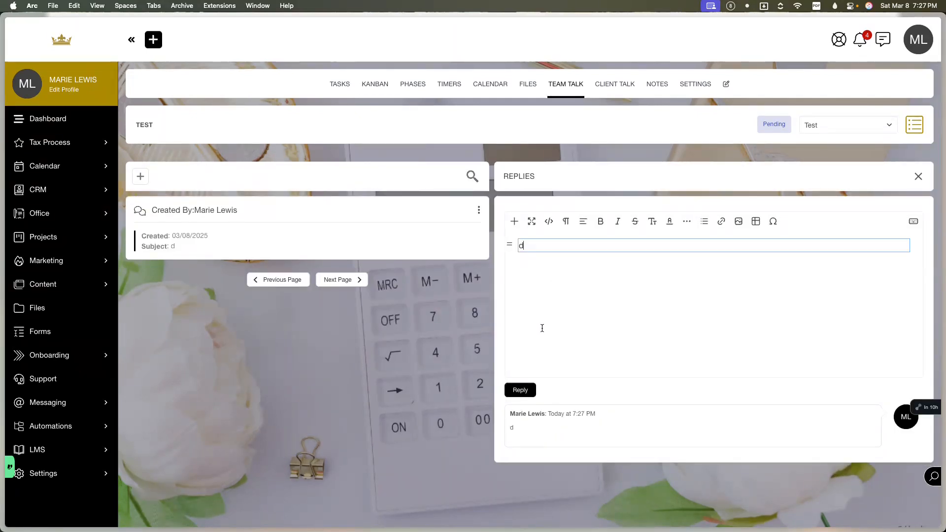
{"action": "left_click", "coordinate": [533, 392]}
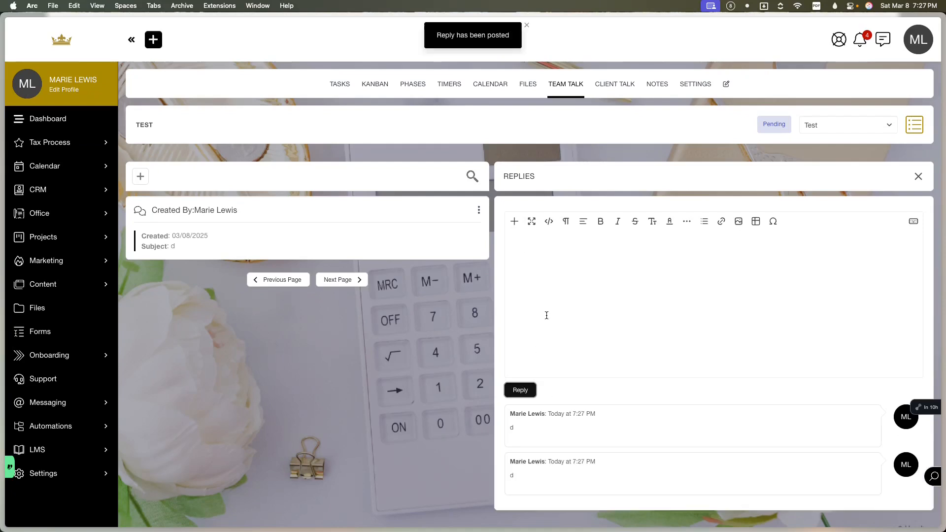
Add a second Team Talk message with subject "d" and message text "d"
{"action": "left_click", "coordinate": [141, 178]}
{"action": "left_click", "coordinate": [467, 97]}
{"action": "type", "text": "d"}
{"action": "left_click", "coordinate": [433, 167]}
{"action": "type", "text": "d"}
{"action": "left_click", "coordinate": [290, 311]}
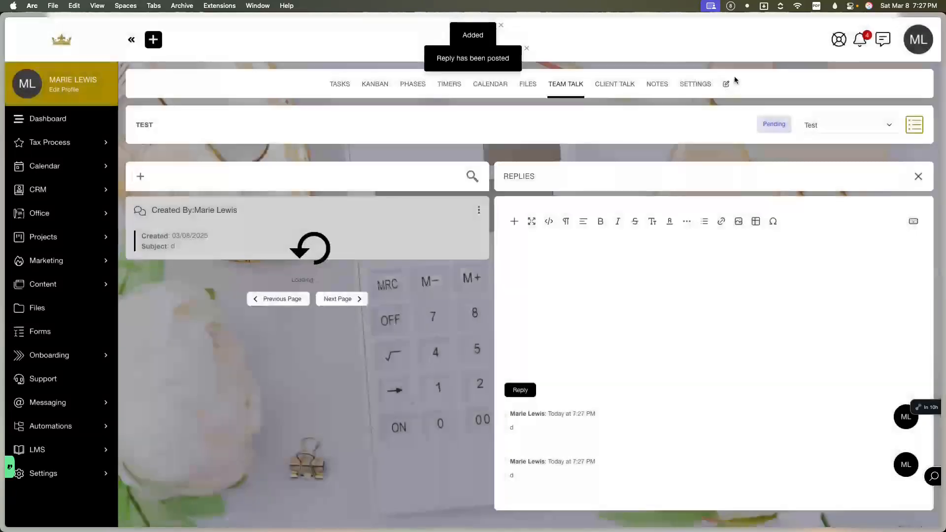
View the Organization Settings in a split view, examine the Privacy / Convenience Settings for messaging, and close them
{"action": "left_click", "coordinate": [921, 44]}
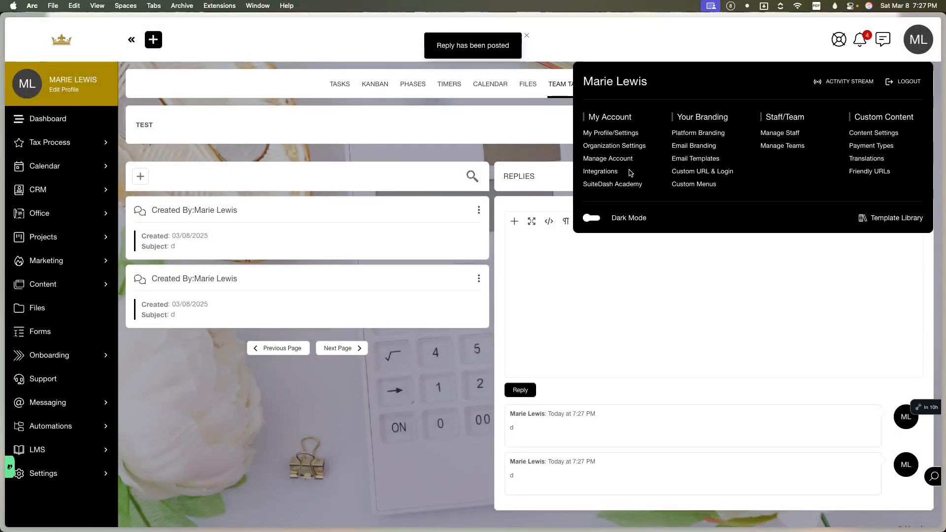
{"action": "right_click", "coordinate": [612, 149]}
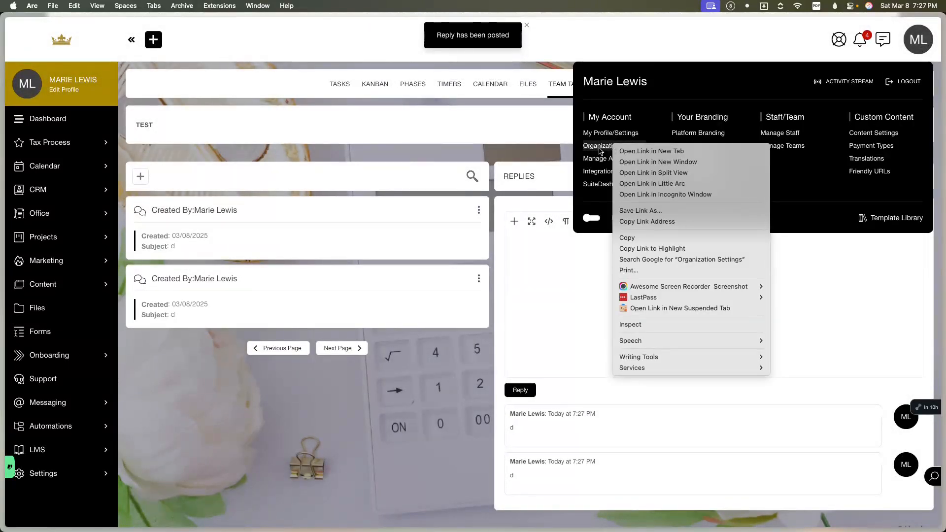
{"action": "left_click", "coordinate": [663, 173]}
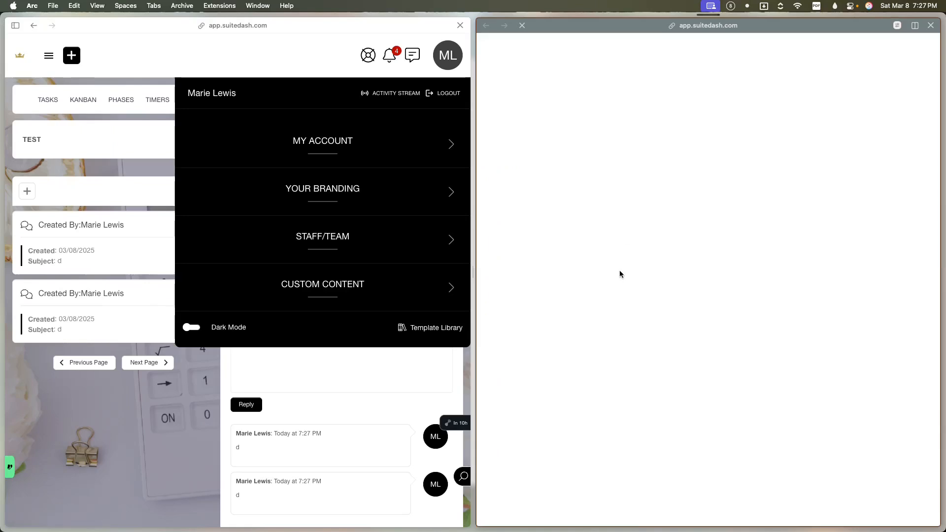
{"action": "scroll", "coordinate": [634, 226], "scroll_direction": "down", "scroll_amount": 10}
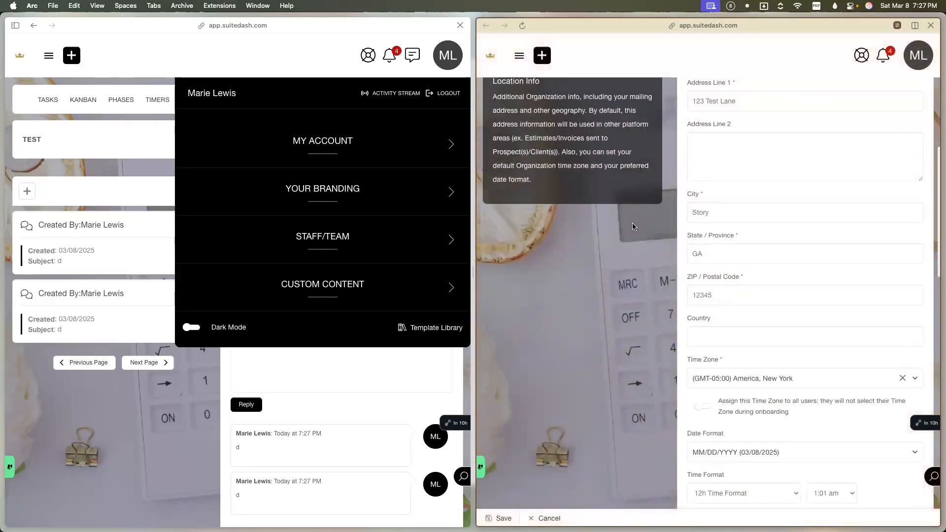
{"action": "scroll", "coordinate": [634, 227], "scroll_direction": "down", "scroll_amount": 10}
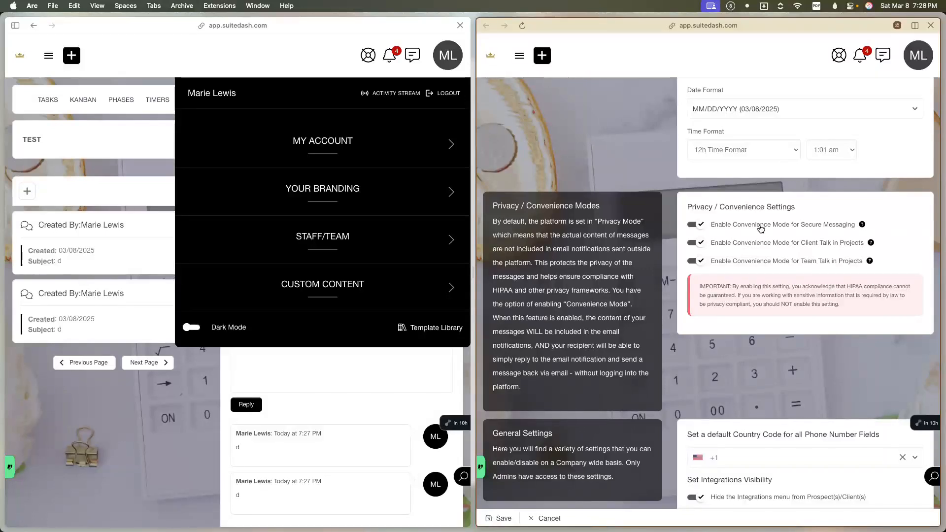
{"action": "left_click", "coordinate": [930, 25]}
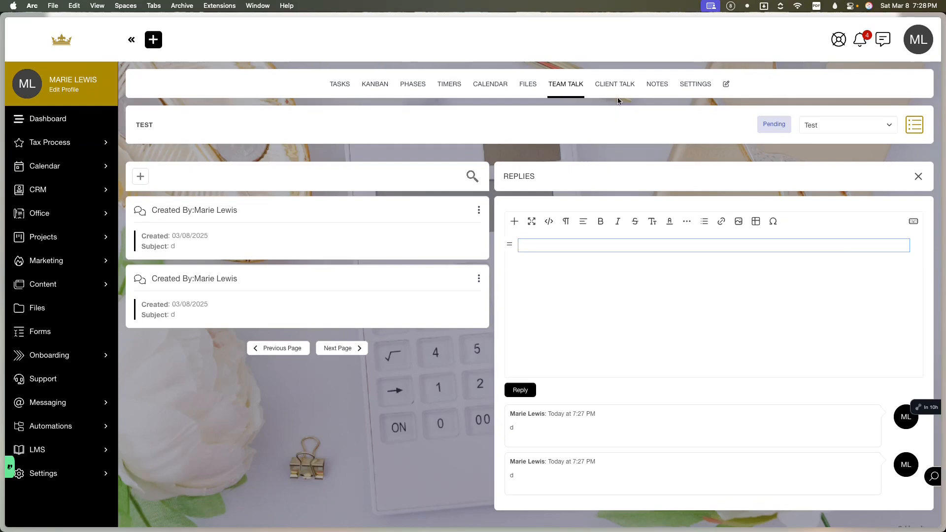
Send a Client Talk message with subject "f" and message text "d", and open its replies
{"action": "left_click", "coordinate": [626, 86]}
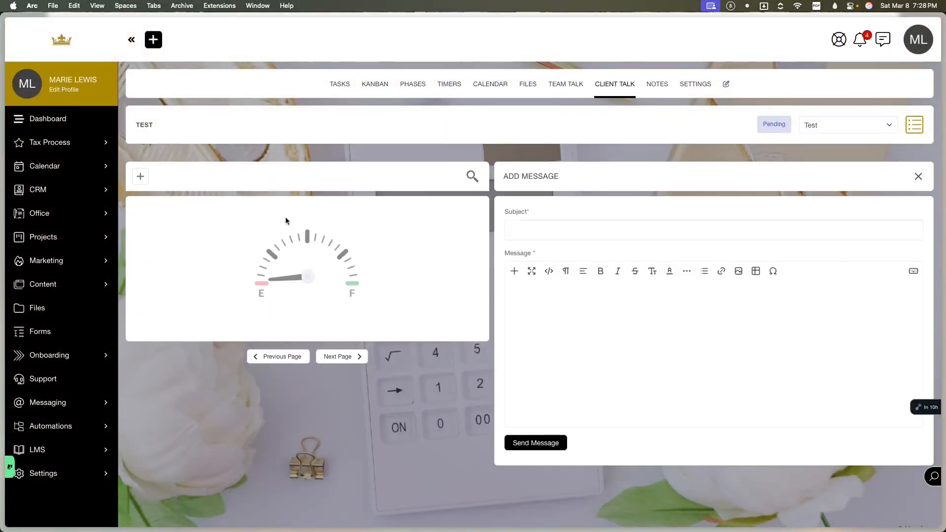
{"action": "left_click", "coordinate": [524, 224]}
{"action": "left_click", "coordinate": [539, 334]}
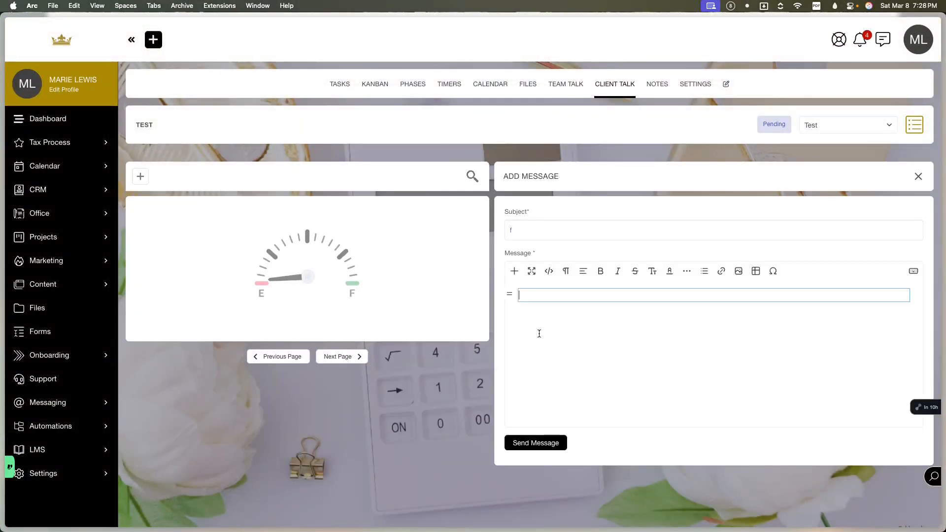
{"action": "left_click", "coordinate": [554, 461]}
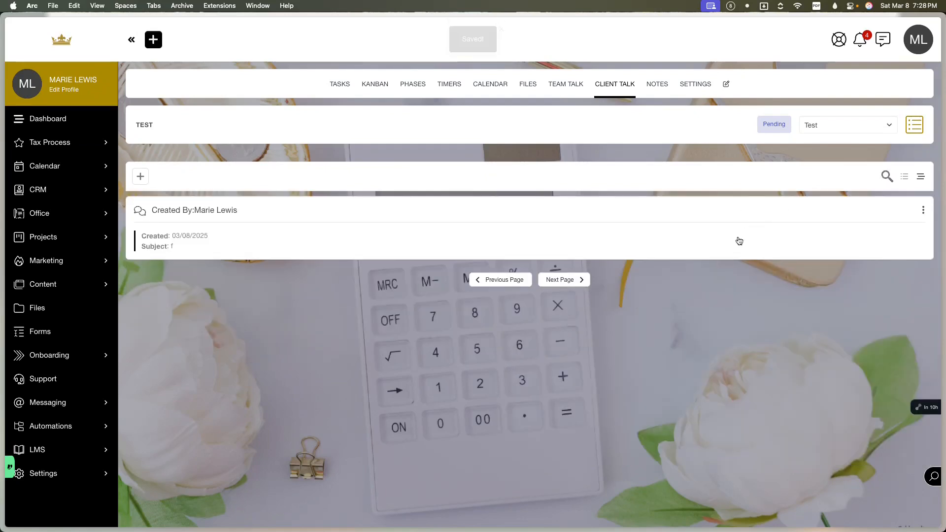
{"action": "left_click", "coordinate": [736, 241]}
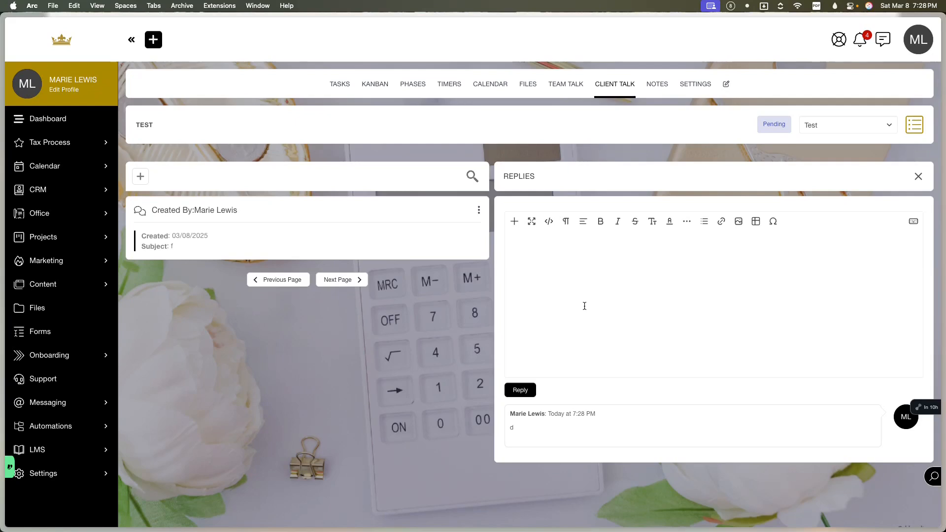
View the project's Notes section and the visibility choices for a new note, and close the note form without adding it
{"action": "left_click", "coordinate": [665, 93]}
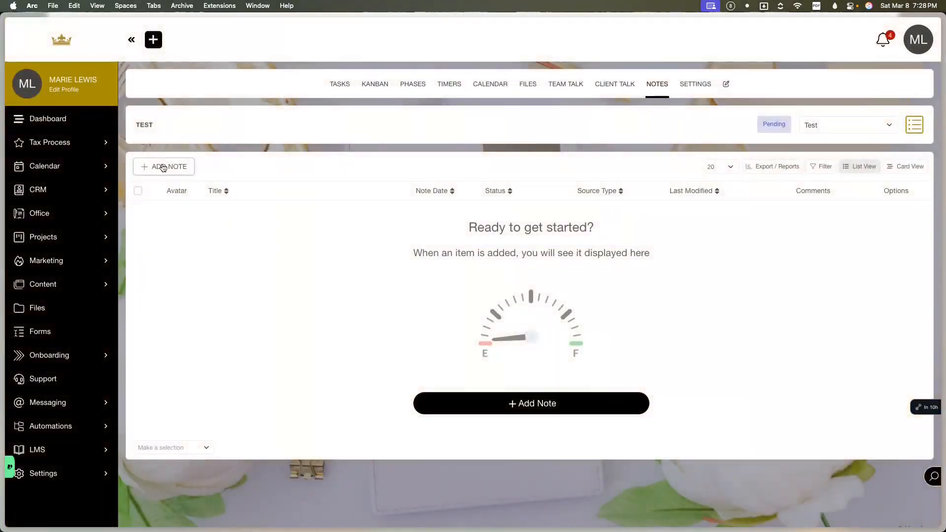
{"action": "left_click", "coordinate": [162, 166]}
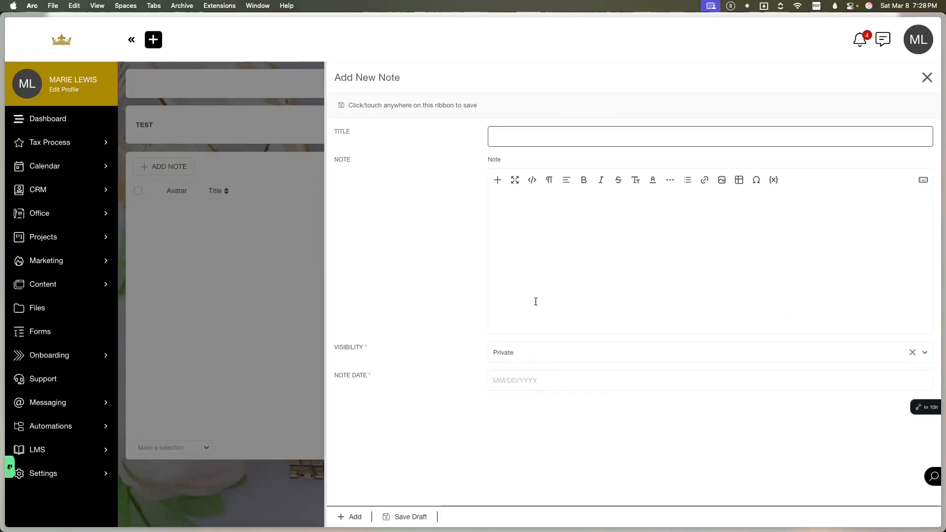
{"action": "left_click", "coordinate": [499, 359]}
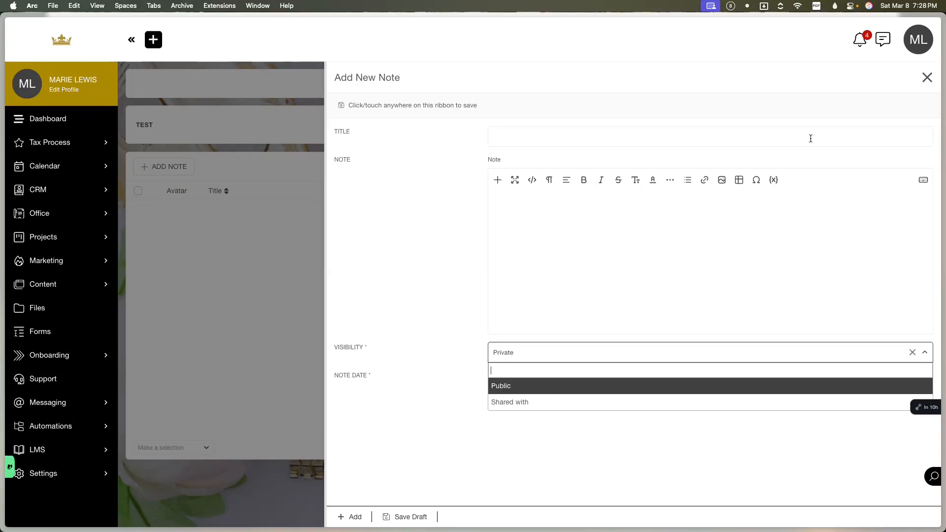
{"action": "left_click", "coordinate": [920, 80]}
{"action": "left_click", "coordinate": [920, 80]}
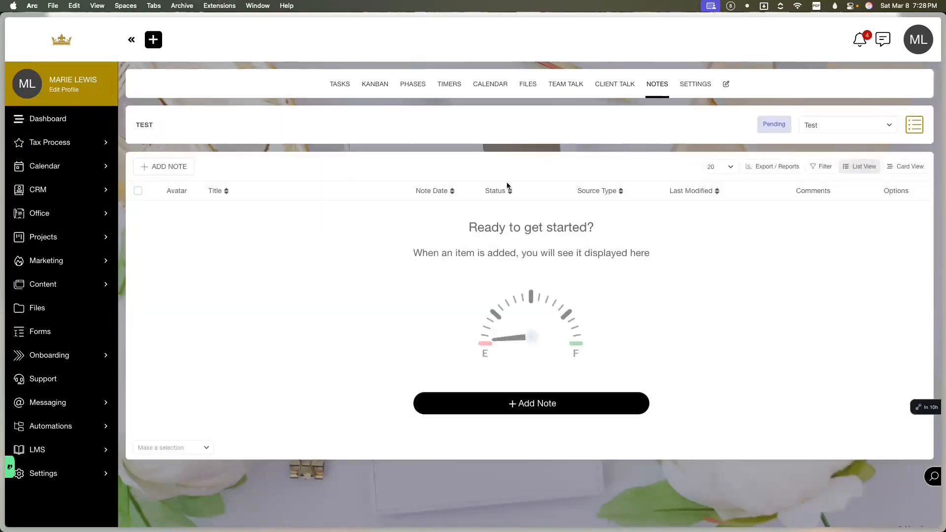
Review the project's visibility, file access, progress and automation settings, and enable the Project Dashboard view
{"action": "left_click", "coordinate": [702, 90]}
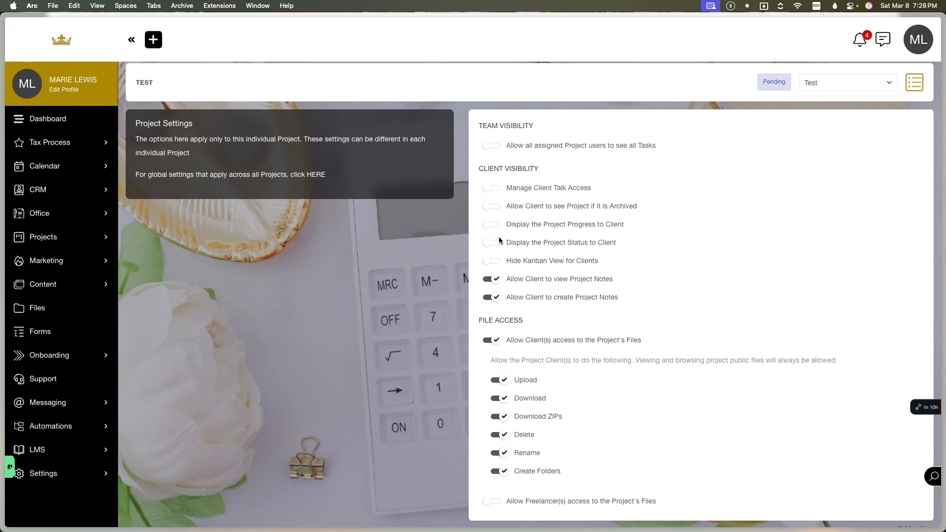
{"action": "scroll", "coordinate": [500, 240], "scroll_direction": "down", "scroll_amount": 3}
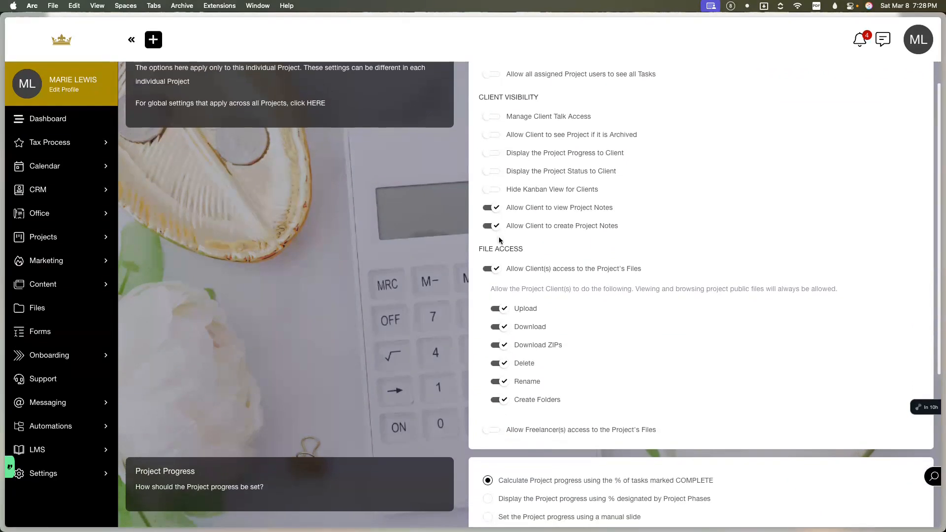
{"action": "scroll", "coordinate": [499, 240], "scroll_direction": "up", "scroll_amount": 3}
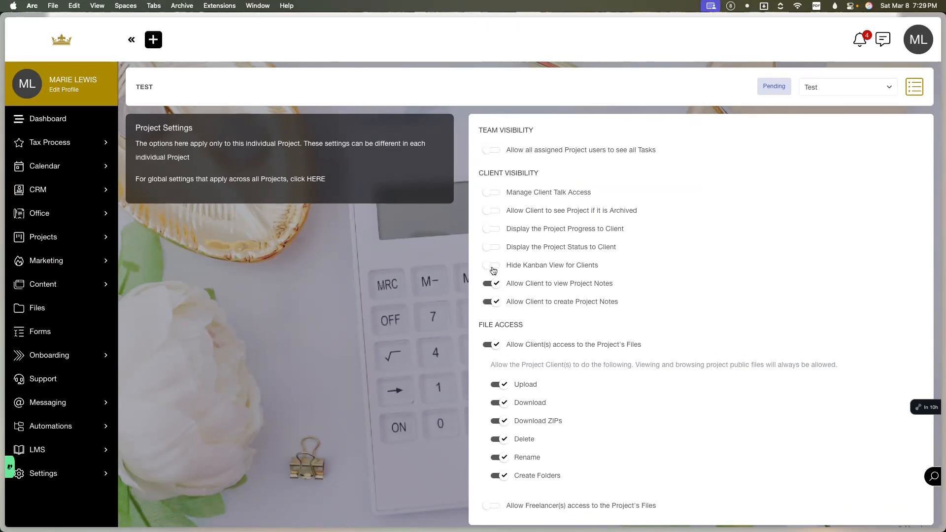
{"action": "scroll", "coordinate": [493, 270], "scroll_direction": "down", "scroll_amount": 3}
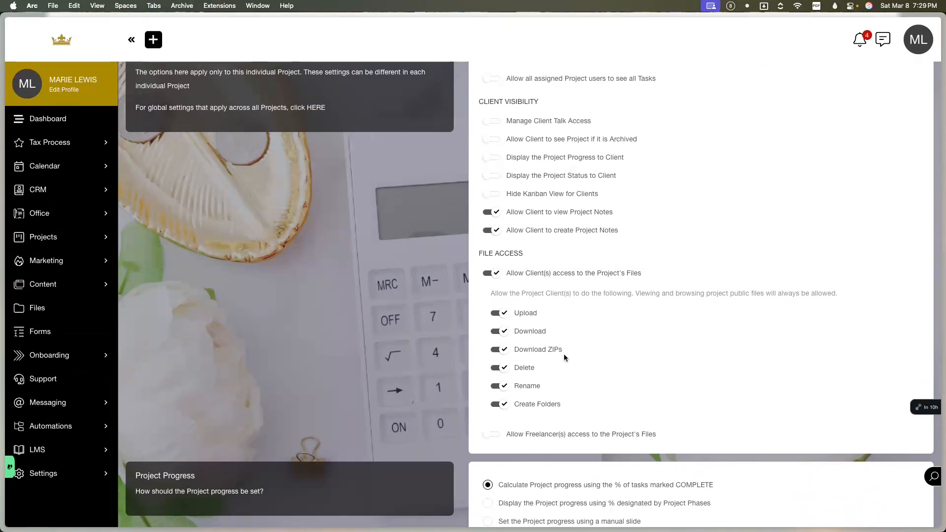
{"action": "scroll", "coordinate": [564, 358], "scroll_direction": "down", "scroll_amount": 3}
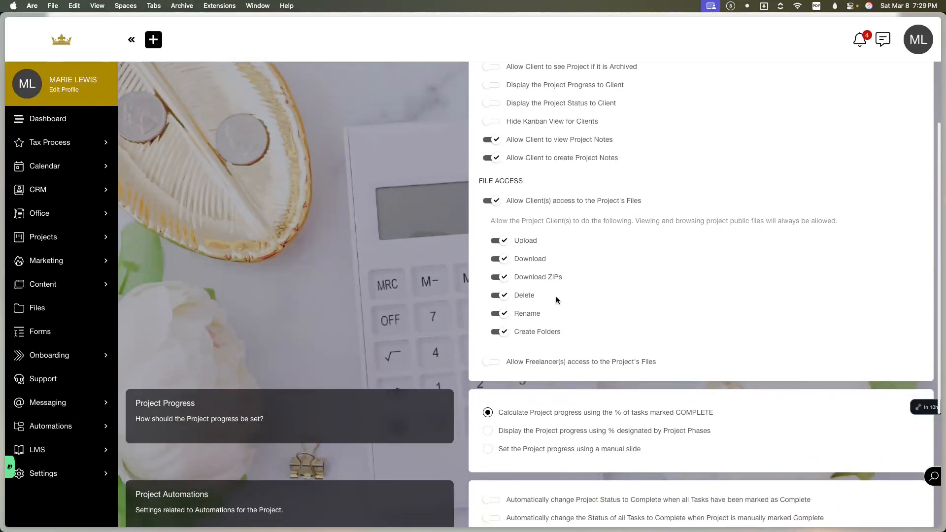
{"action": "scroll", "coordinate": [559, 304], "scroll_direction": "down", "scroll_amount": 3}
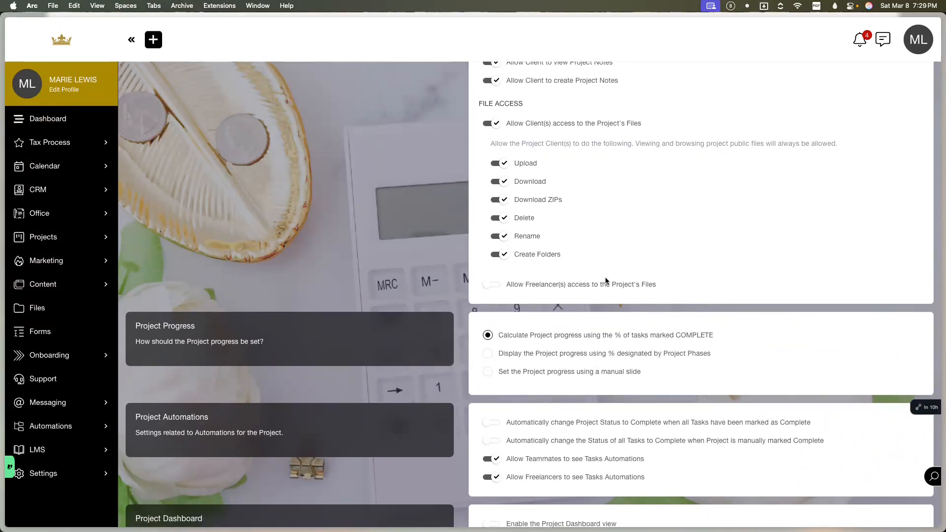
{"action": "scroll", "coordinate": [606, 280], "scroll_direction": "down", "scroll_amount": 3}
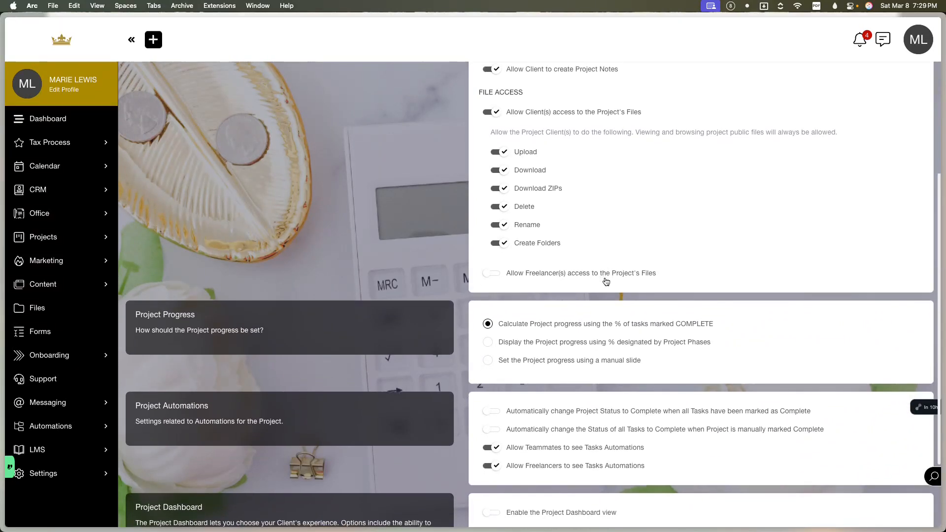
{"action": "scroll", "coordinate": [606, 281], "scroll_direction": "down", "scroll_amount": 3}
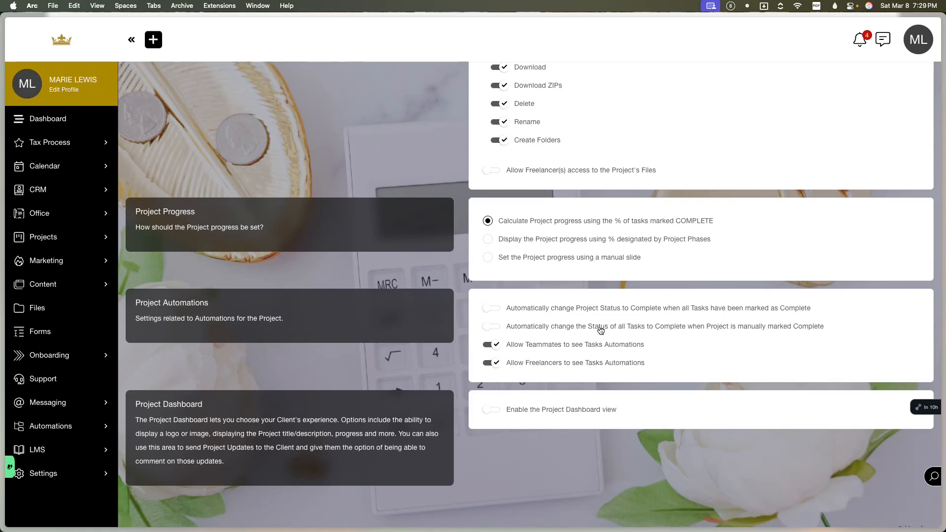
{"action": "left_click", "coordinate": [491, 409]}
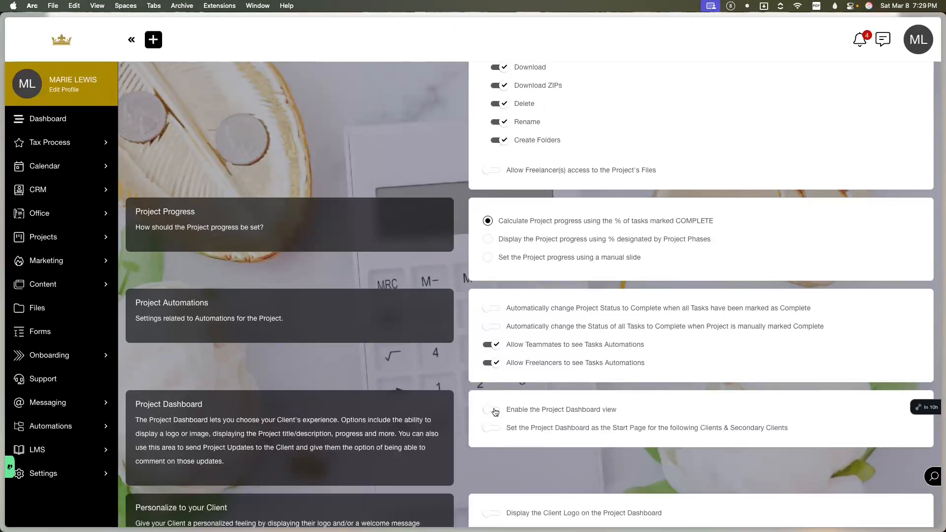
Insert the Company Public placeholder crmCompanyName in the dashboard welcome message, two lines below "Test", and save the message
{"action": "scroll", "coordinate": [493, 407], "scroll_direction": "down", "scroll_amount": 2}
{"action": "scroll", "coordinate": [495, 408], "scroll_direction": "down", "scroll_amount": 3}
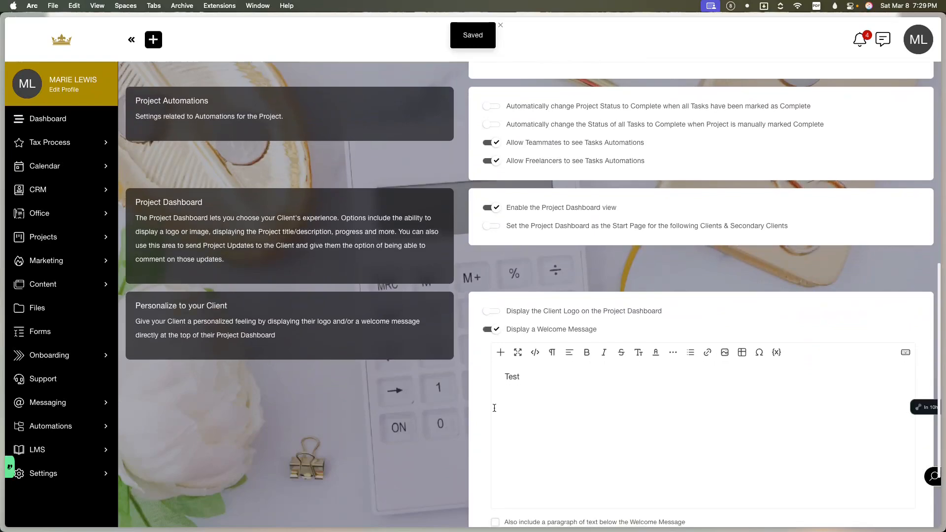
{"action": "left_click", "coordinate": [564, 389]}
{"action": "left_click", "coordinate": [777, 325]}
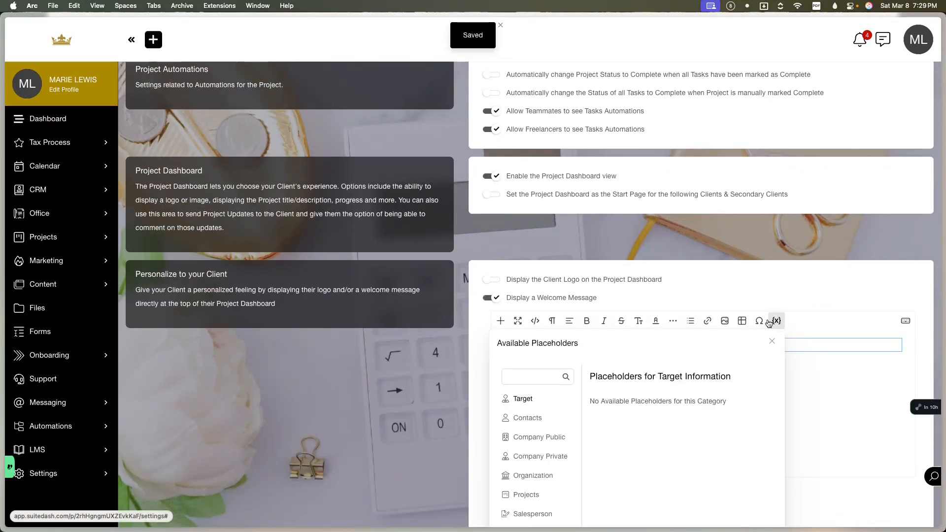
{"action": "left_click", "coordinate": [531, 436]}
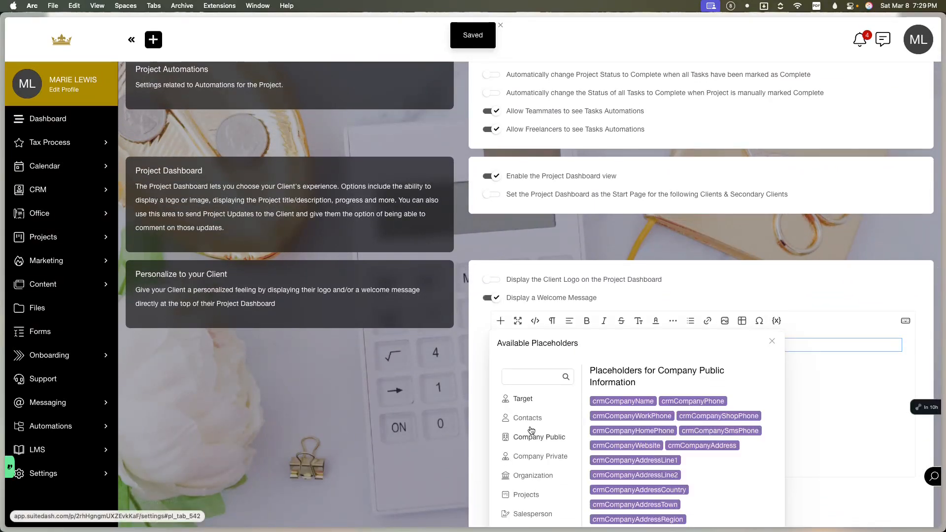
{"action": "left_click", "coordinate": [632, 401]}
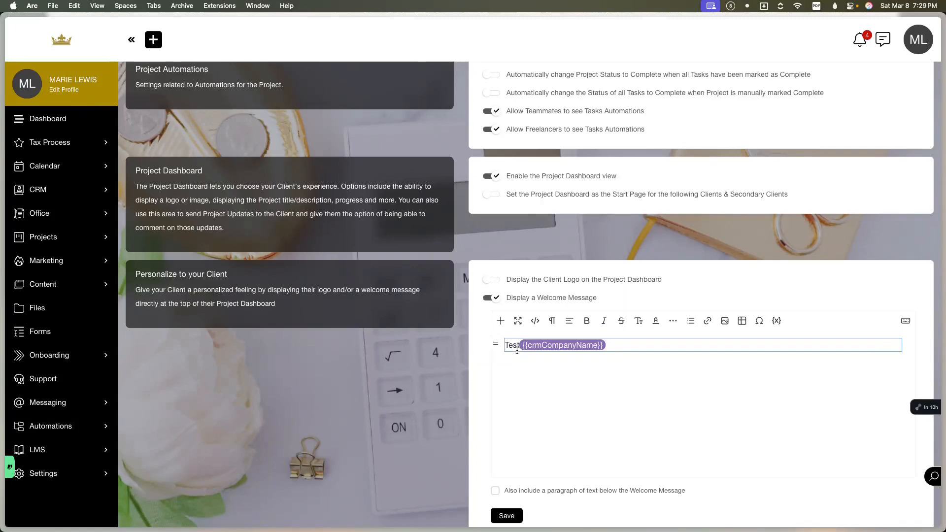
{"action": "key", "text": "Return"}
{"action": "key", "text": "Return"}
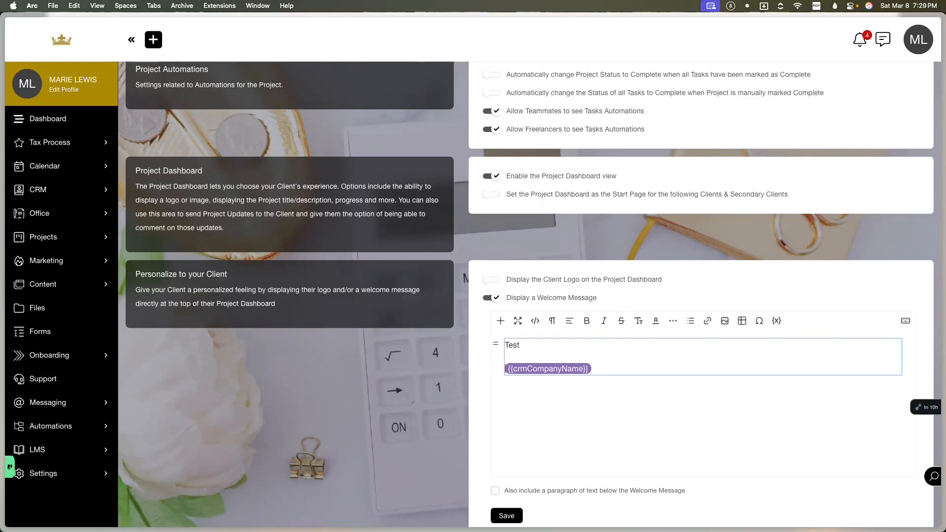
{"action": "left_click", "coordinate": [508, 516]}
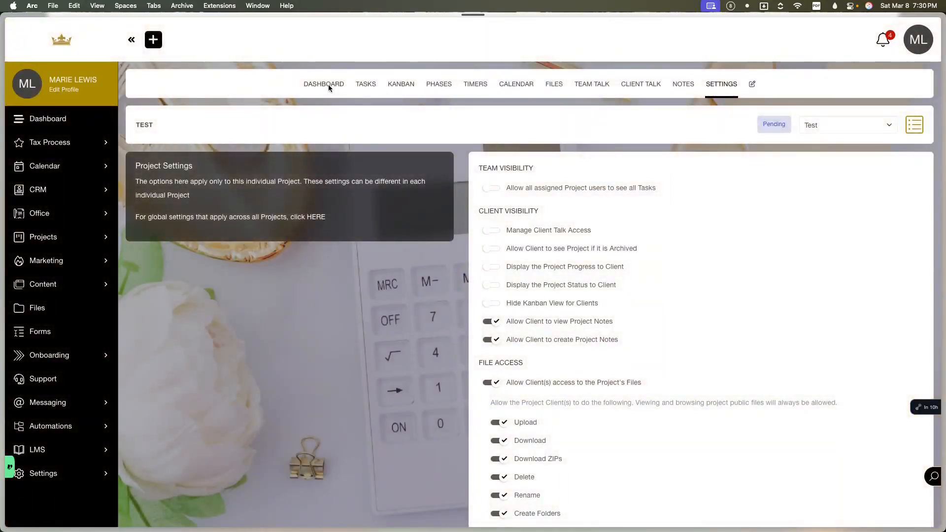
Look at the project's Dashboard, including its title and client header, and compare it with the project's Tasks page
{"action": "left_click", "coordinate": [327, 85]}
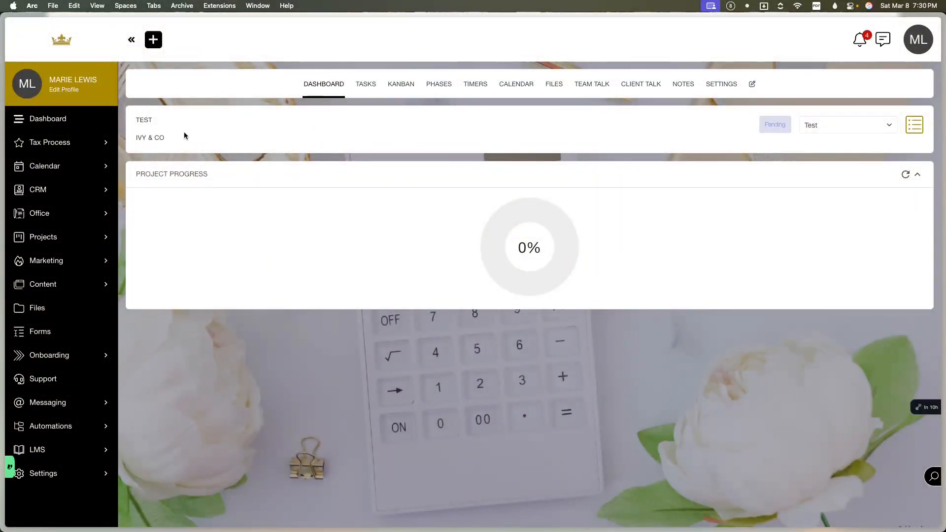
{"action": "left_click_drag", "start_coordinate": [153, 120], "coordinate": [197, 140]}
{"action": "left_click", "coordinate": [196, 138]}
{"action": "left_click", "coordinate": [371, 93]}
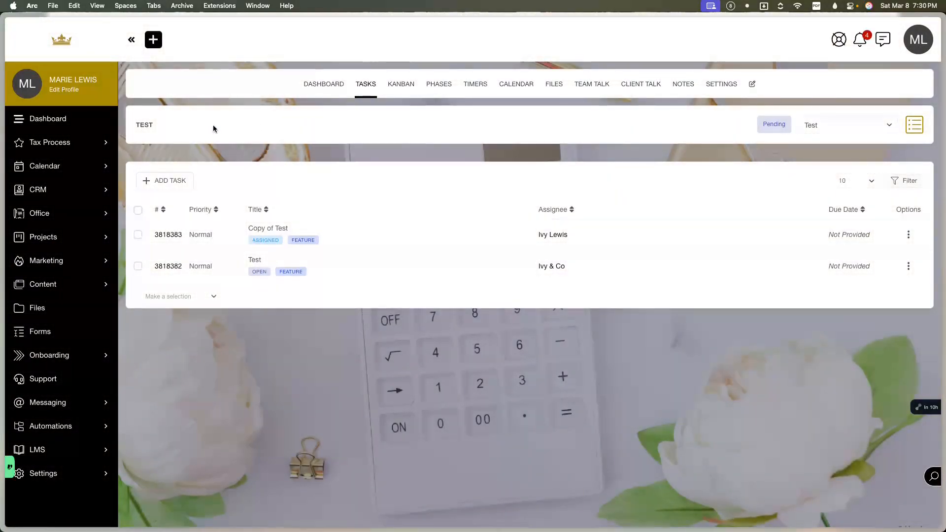
Recheck the Project Dashboard and client personalization options in the project's settings
{"action": "left_click", "coordinate": [713, 85]}
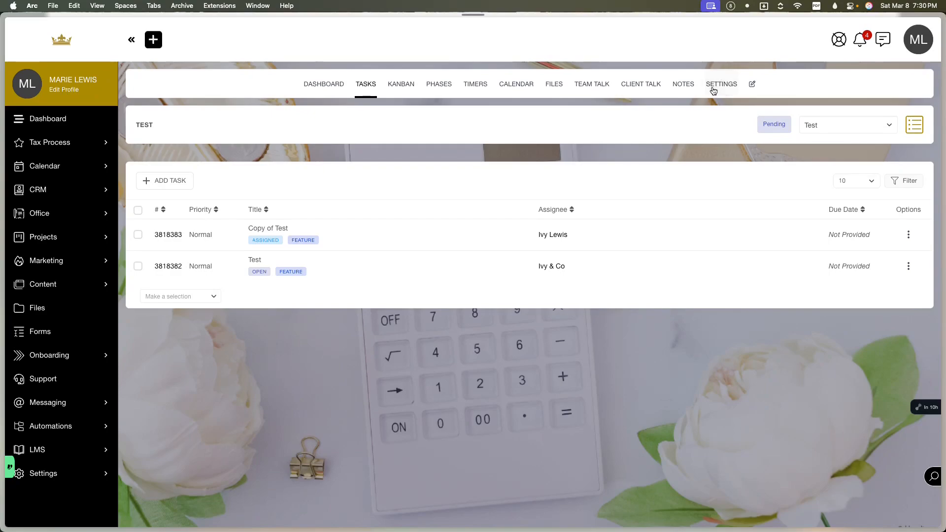
{"action": "scroll", "coordinate": [619, 158], "scroll_direction": "down", "scroll_amount": 10}
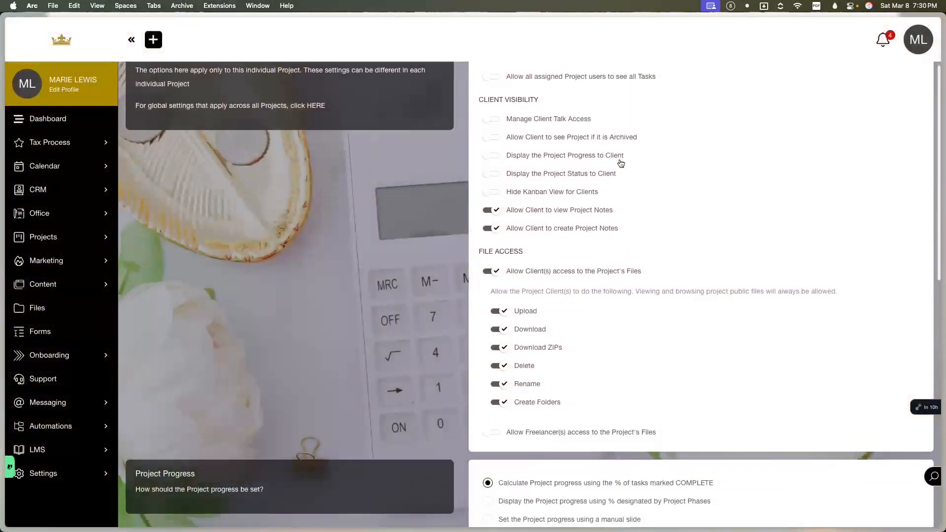
{"action": "scroll", "coordinate": [620, 162], "scroll_direction": "down", "scroll_amount": 4}
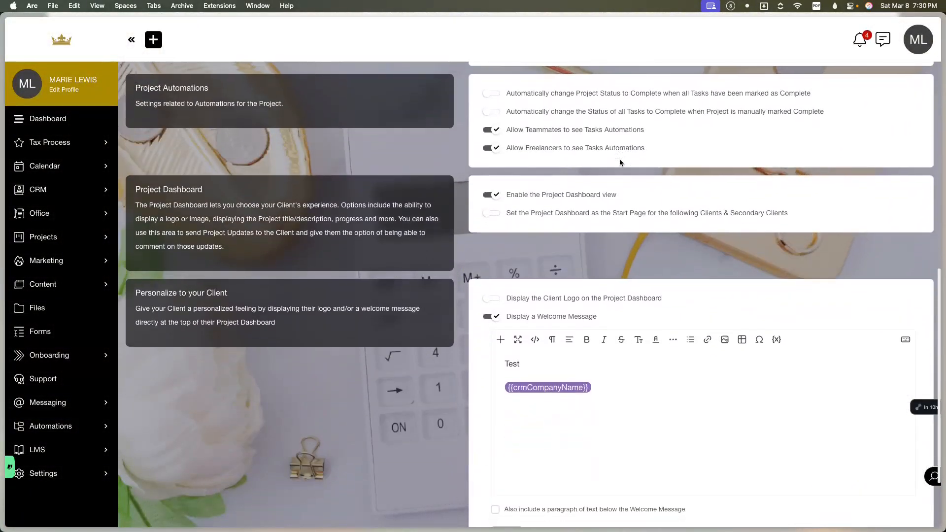
{"action": "scroll", "coordinate": [620, 163], "scroll_direction": "down", "scroll_amount": 2}
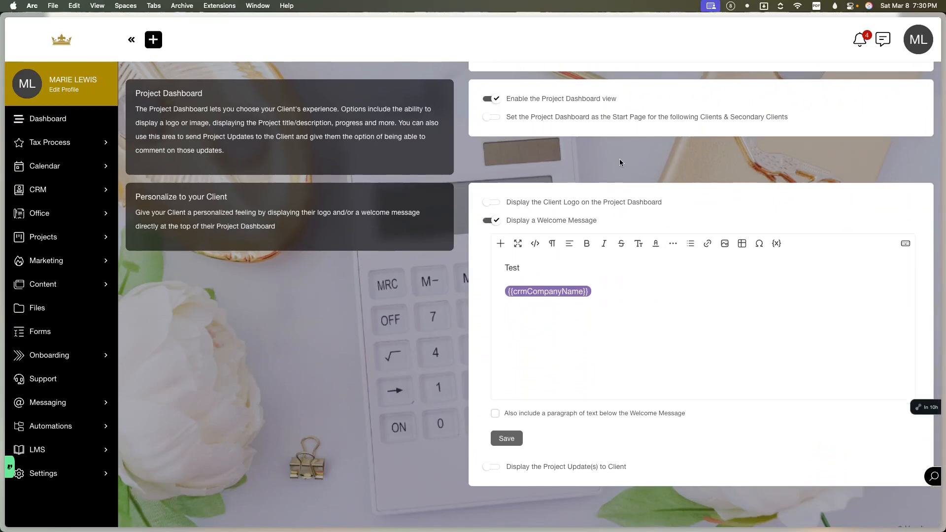
{"action": "scroll", "coordinate": [570, 219], "scroll_direction": "up", "scroll_amount": 1}
{"action": "scroll", "coordinate": [570, 219], "scroll_direction": "up", "scroll_amount": 1}
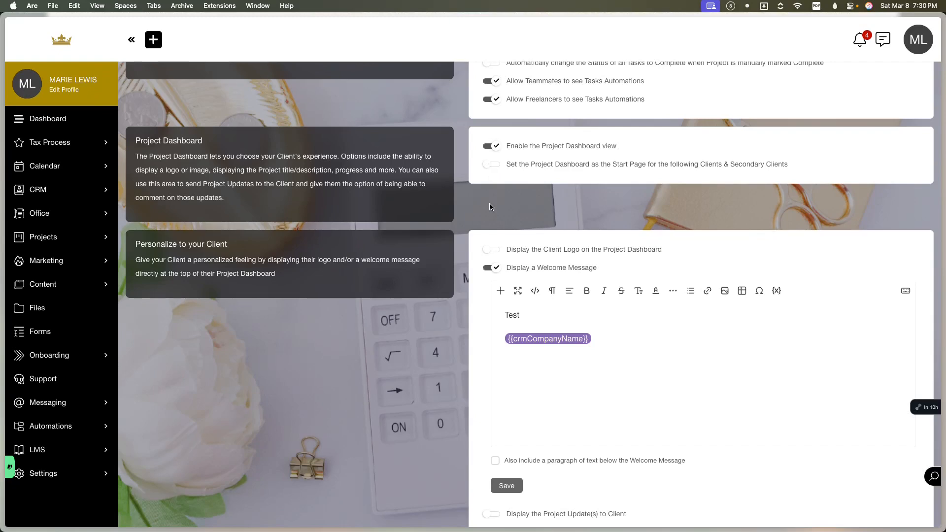
{"action": "scroll", "coordinate": [489, 215], "scroll_direction": "up", "scroll_amount": 15}
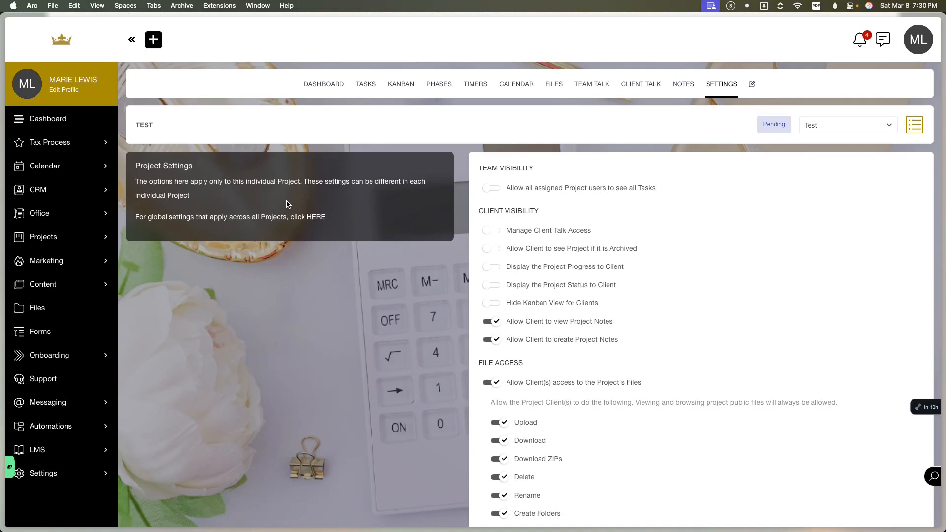
Open the overall Projects area and create a task template named "Test"
{"action": "left_click", "coordinate": [92, 242]}
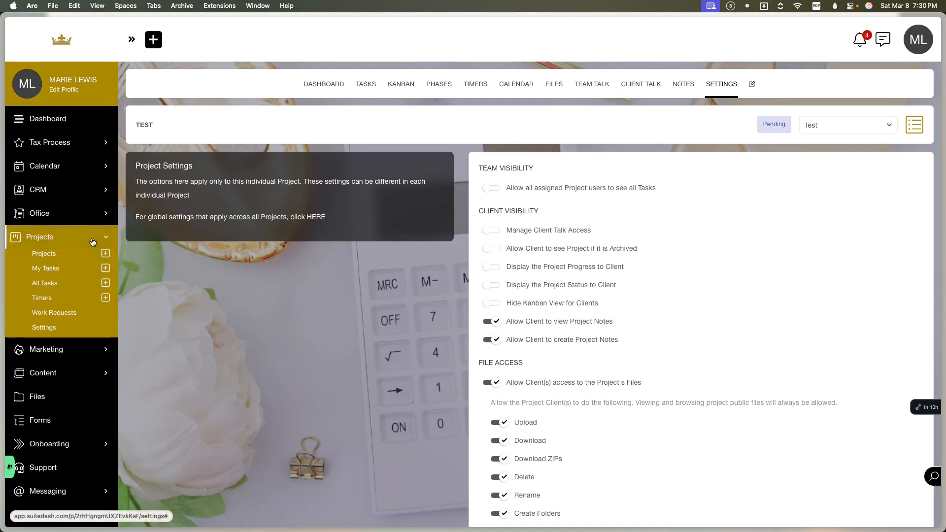
{"action": "left_click", "coordinate": [54, 256]}
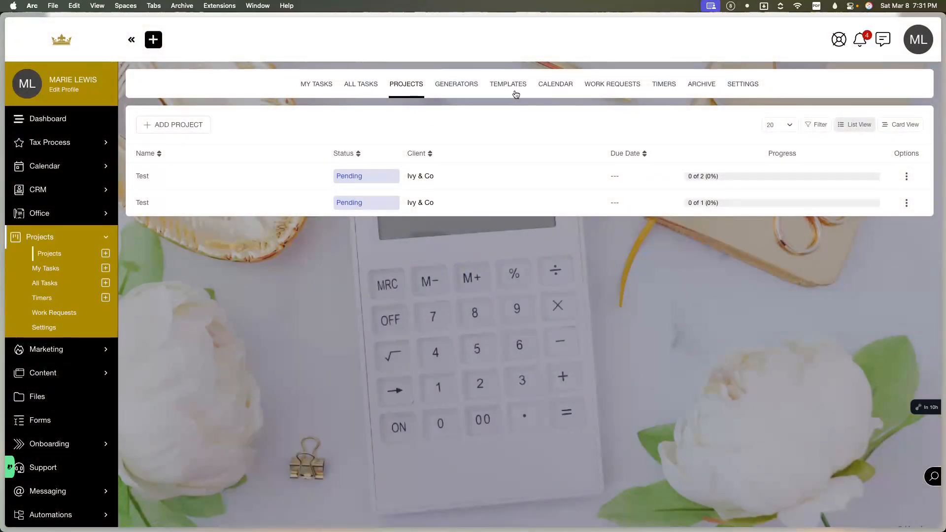
{"action": "left_click", "coordinate": [514, 94]}
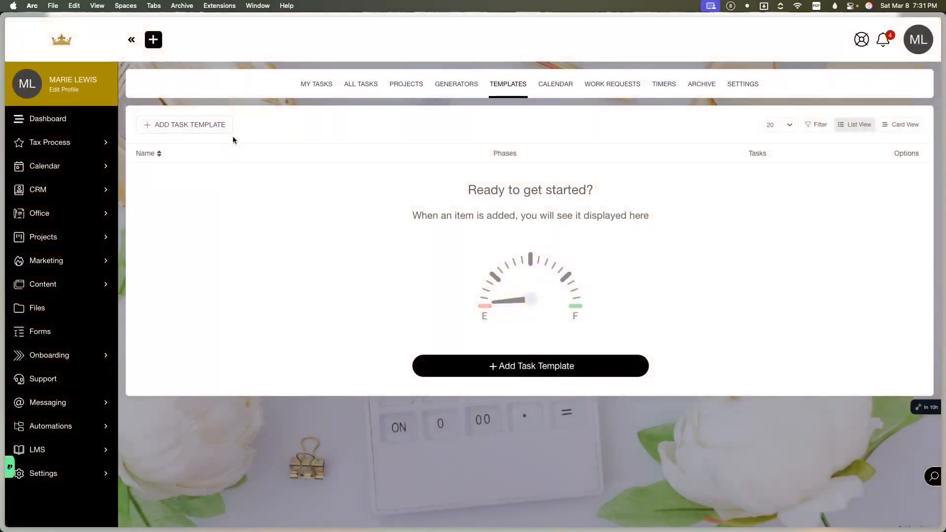
{"action": "left_click", "coordinate": [214, 129]}
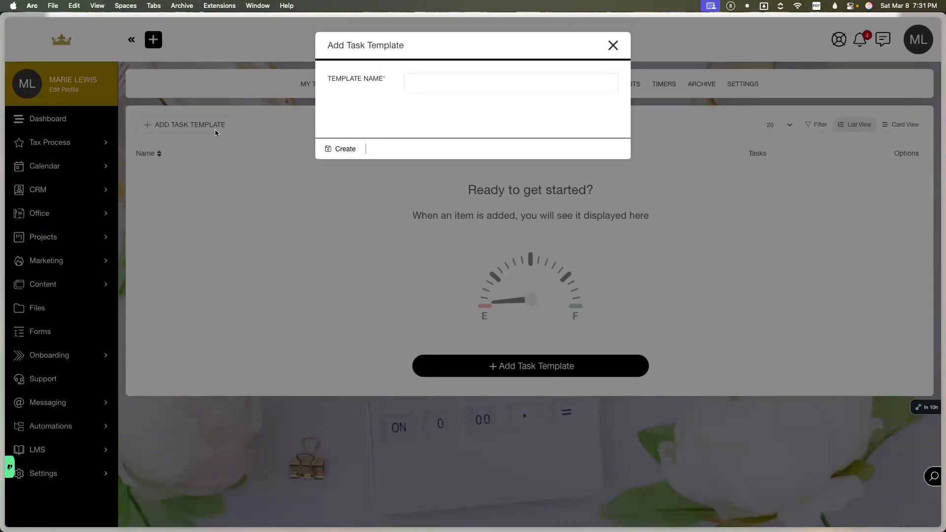
{"action": "left_click", "coordinate": [445, 93]}
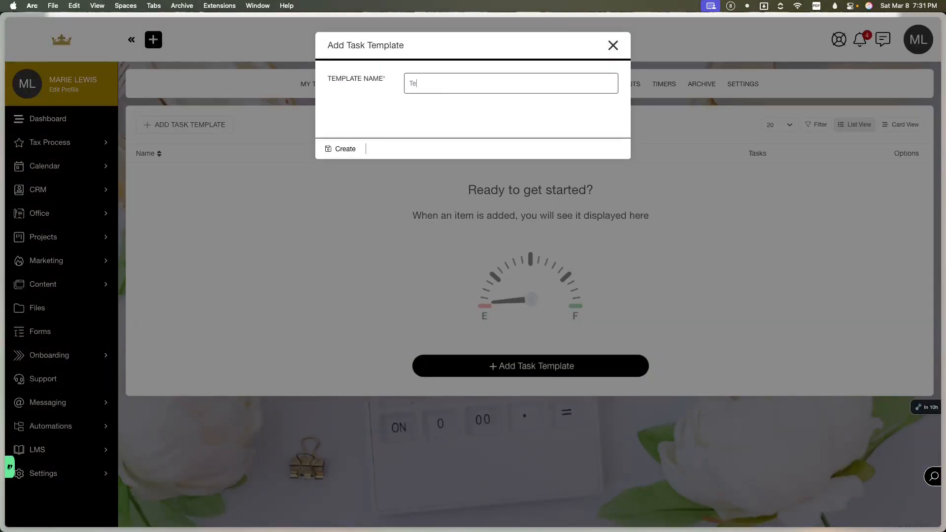
{"action": "left_click", "coordinate": [336, 147]}
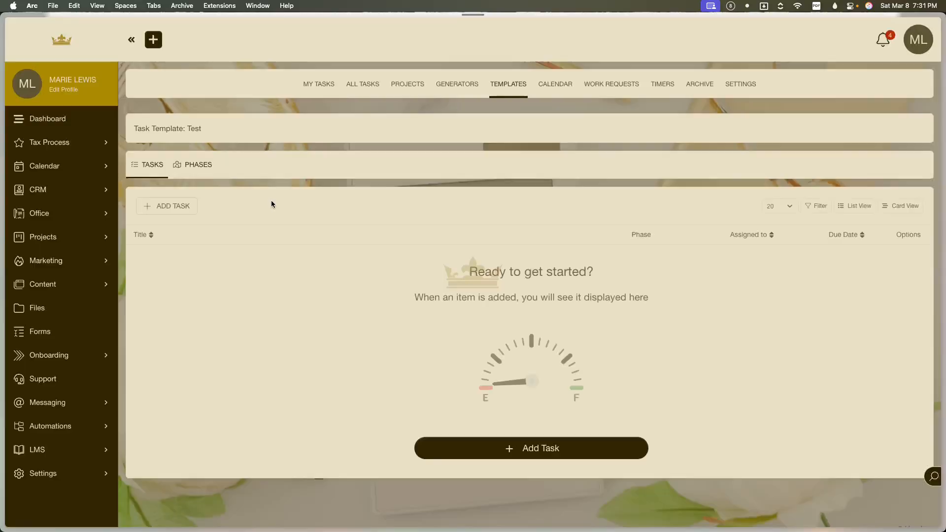
Start a new task in the template with title "1", a relative due date of 1 and days as the interval unit
{"action": "left_click", "coordinate": [184, 206]}
{"action": "left_click", "coordinate": [569, 247]}
{"action": "type", "text": "1"}
{"action": "scroll", "coordinate": [570, 387], "scroll_direction": "down", "scroll_amount": 3}
{"action": "left_click", "coordinate": [571, 390]}
{"action": "type", "text": "1"}
{"action": "left_click", "coordinate": [739, 397]}
{"action": "left_click", "coordinate": [734, 431]}
Assign the new template task to the Coordinator and add it to the "Test" task template
{"action": "scroll", "coordinate": [677, 421], "scroll_direction": "down", "scroll_amount": 1}
{"action": "scroll", "coordinate": [677, 421], "scroll_direction": "down", "scroll_amount": 5}
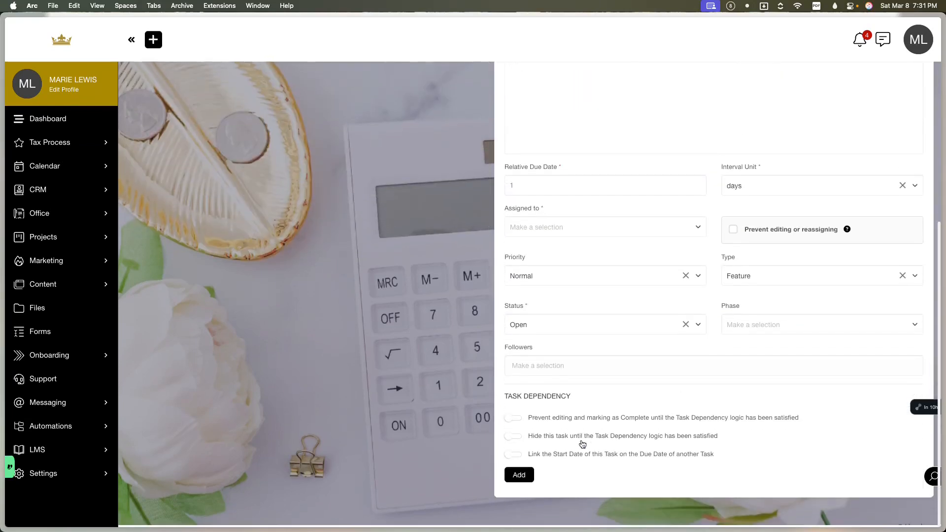
{"action": "left_click", "coordinate": [520, 474]}
{"action": "left_click", "coordinate": [596, 225]}
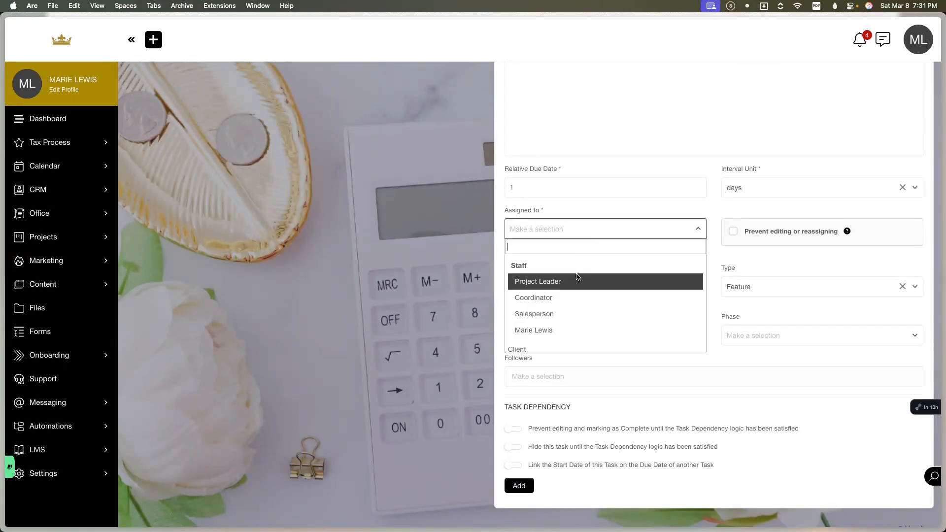
{"action": "left_click", "coordinate": [579, 294]}
{"action": "left_click", "coordinate": [573, 234]}
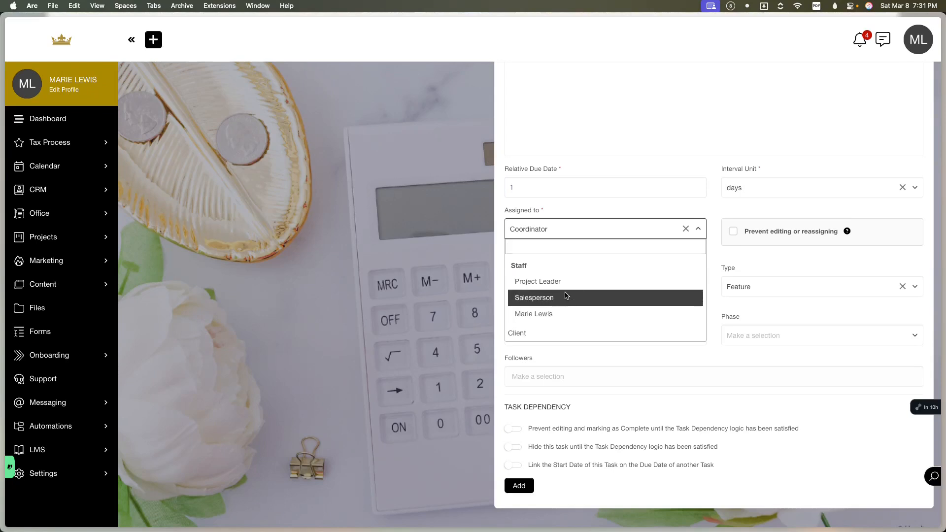
{"action": "left_click", "coordinate": [752, 250]}
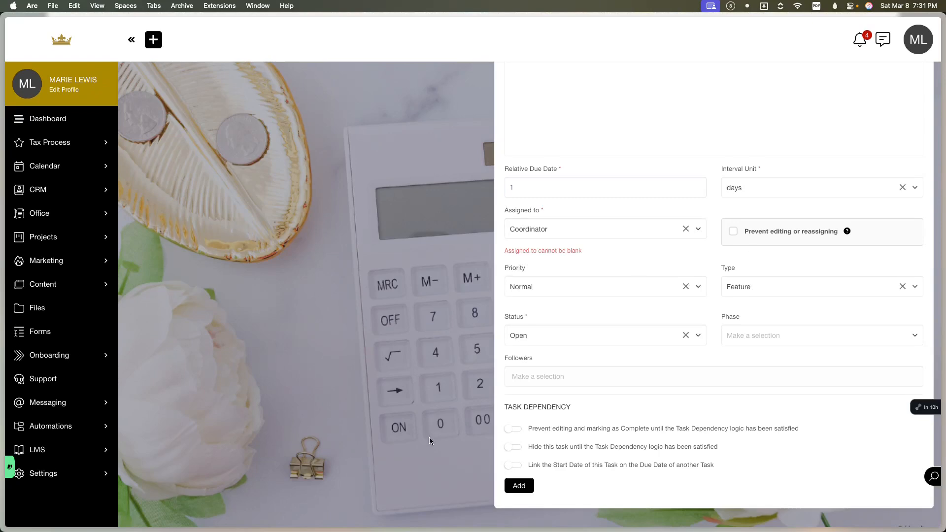
{"action": "left_click", "coordinate": [520, 487]}
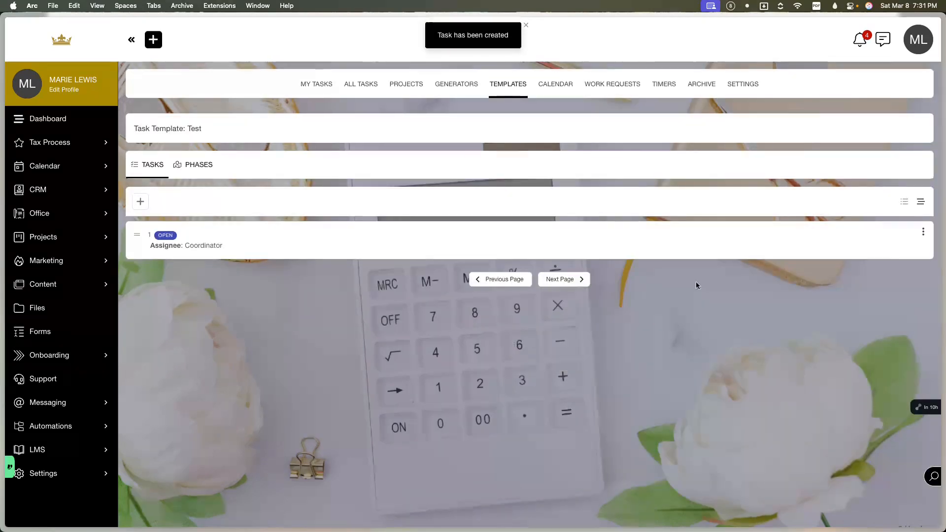
Clone task "1" within the "Test" task template
{"action": "left_click", "coordinate": [923, 232]}
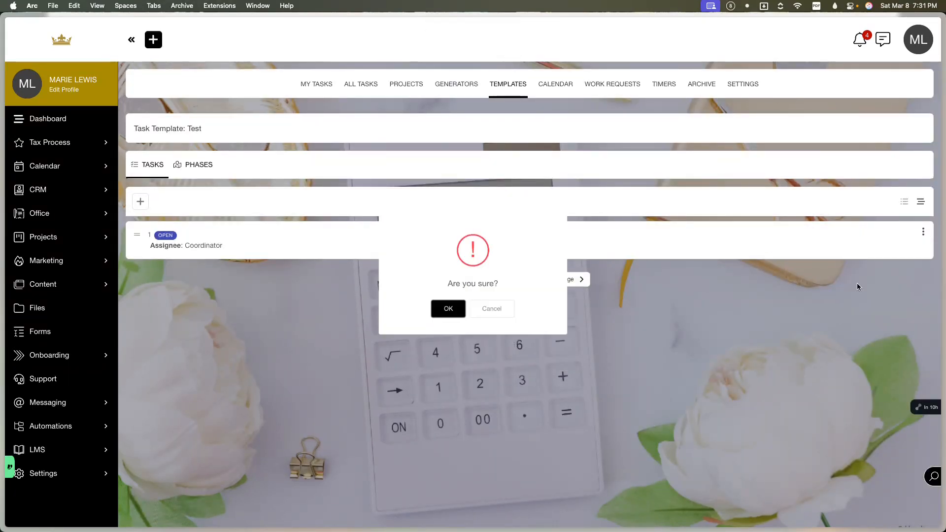
{"action": "left_click", "coordinate": [859, 287]}
{"action": "left_click", "coordinate": [427, 323]}
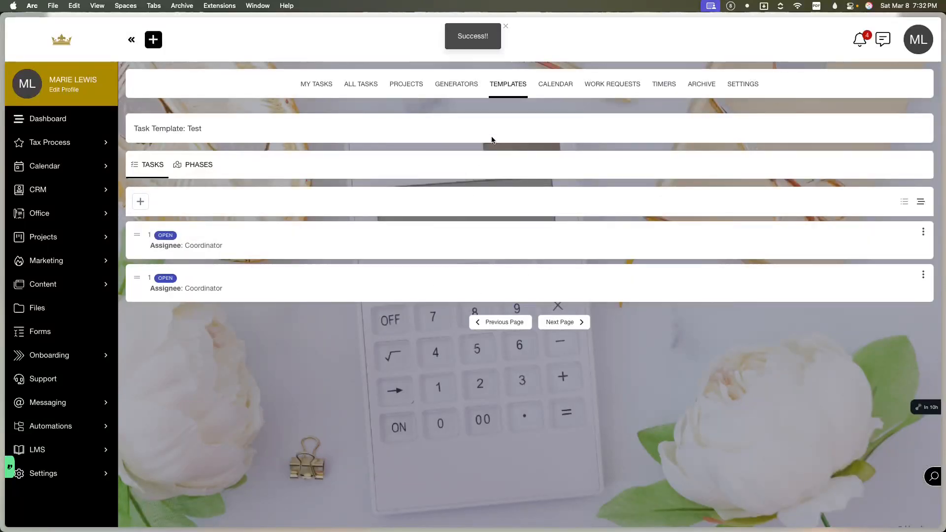
Start a new project generator named "Test", then turn its scheduled options on and back off
{"action": "left_click", "coordinate": [462, 86]}
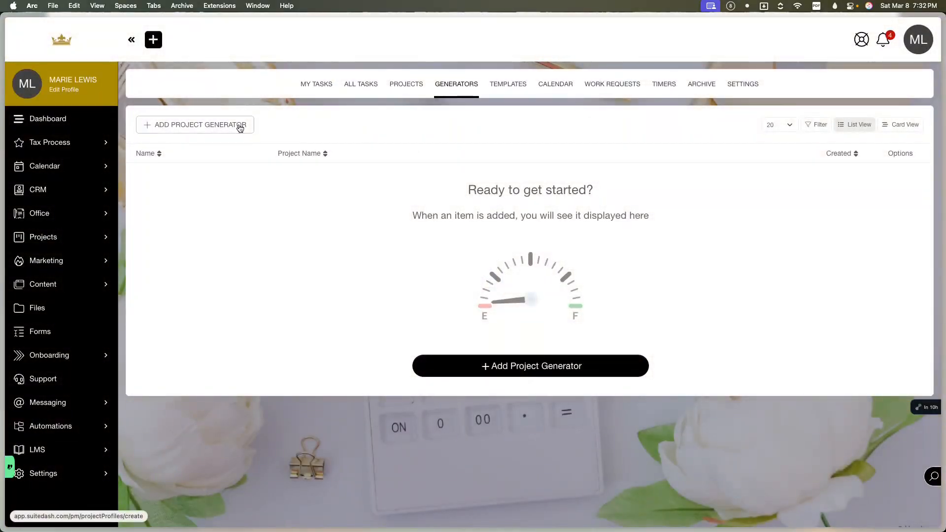
{"action": "left_click", "coordinate": [241, 127]}
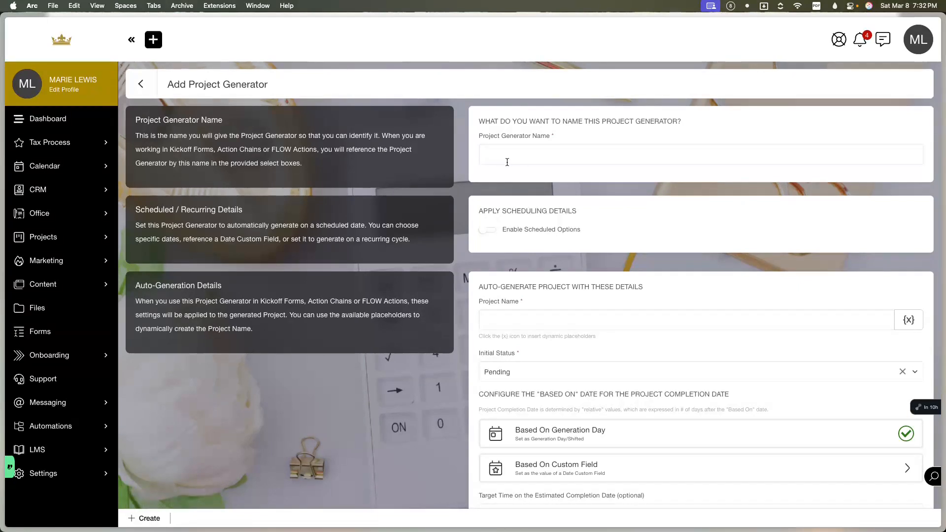
{"action": "left_click", "coordinate": [512, 159]}
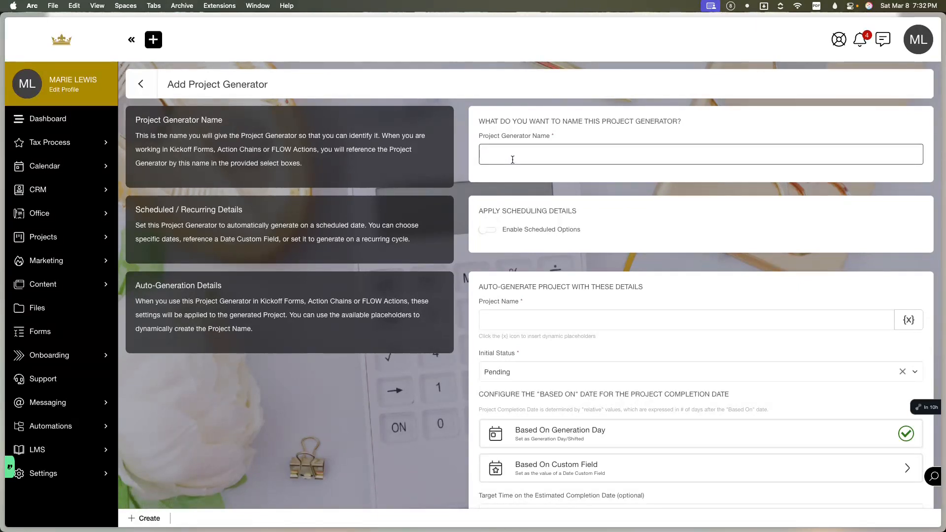
{"action": "left_click", "coordinate": [487, 229]}
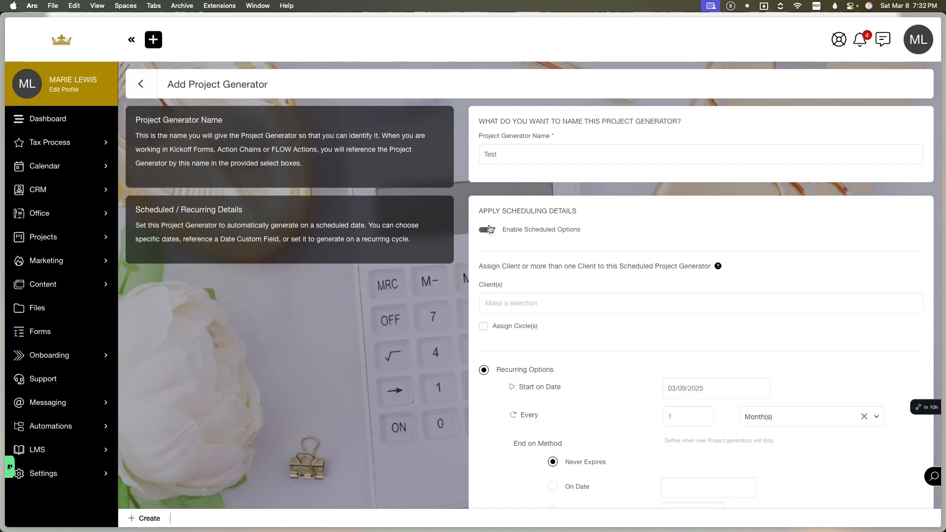
{"action": "left_click", "coordinate": [489, 229]}
{"action": "scroll", "coordinate": [512, 286], "scroll_direction": "down", "scroll_amount": 2}
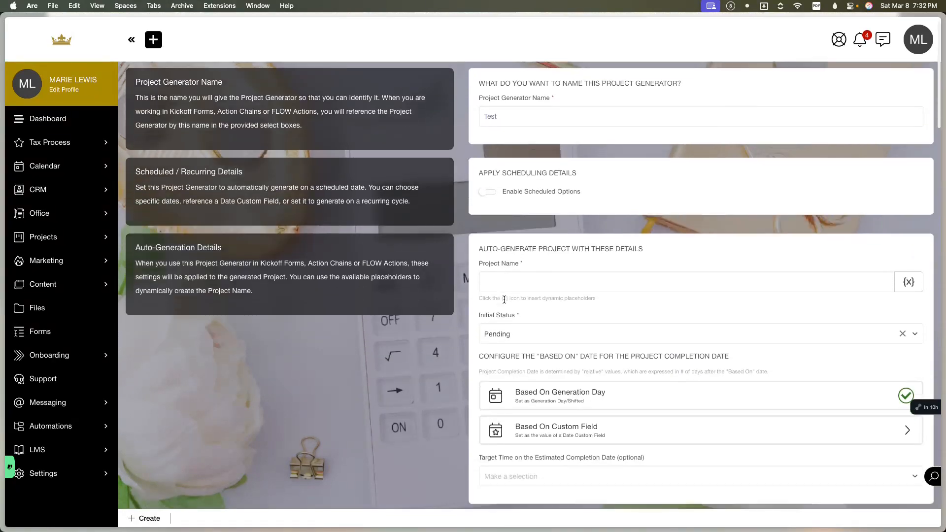
Set the generated project's name to the {{clientFullName}} placeholder followed by "x", and look at the initial status options
{"action": "left_click", "coordinate": [522, 260]}
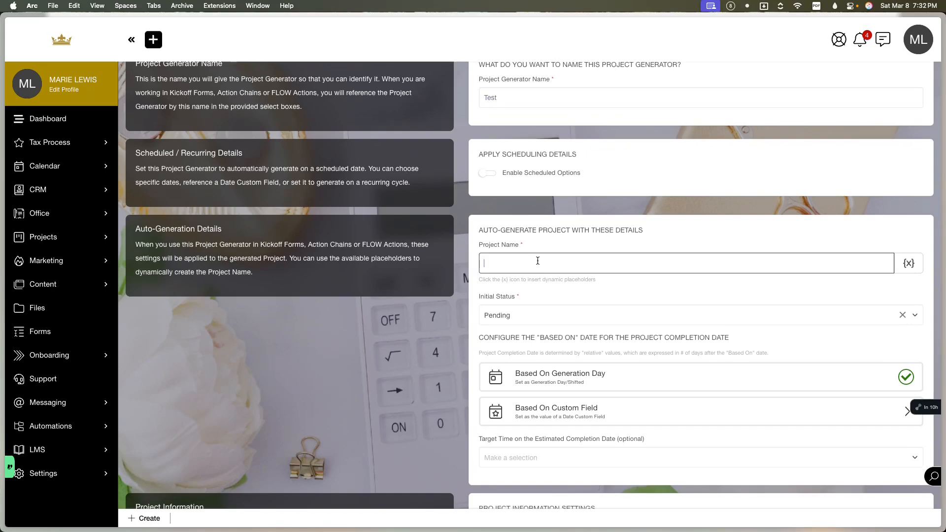
{"action": "left_click", "coordinate": [909, 264]}
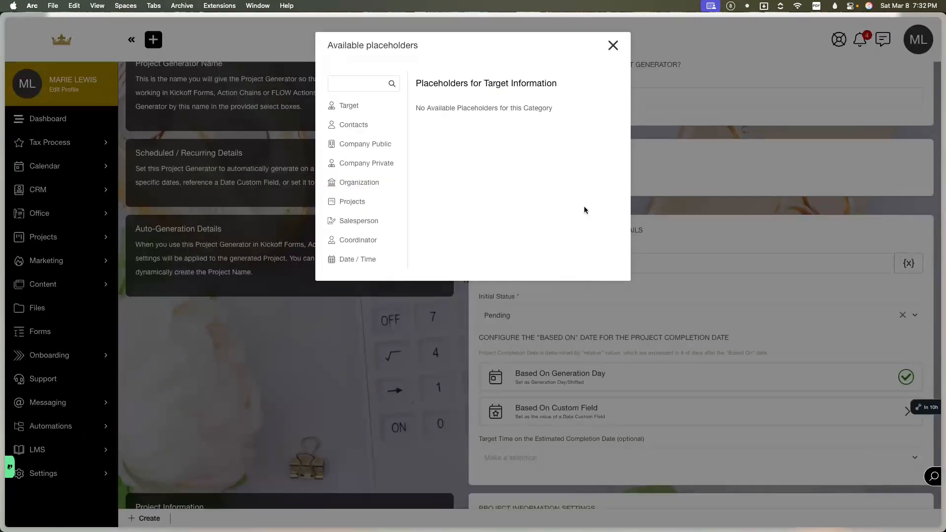
{"action": "left_click", "coordinate": [358, 126]}
{"action": "left_click", "coordinate": [513, 113]}
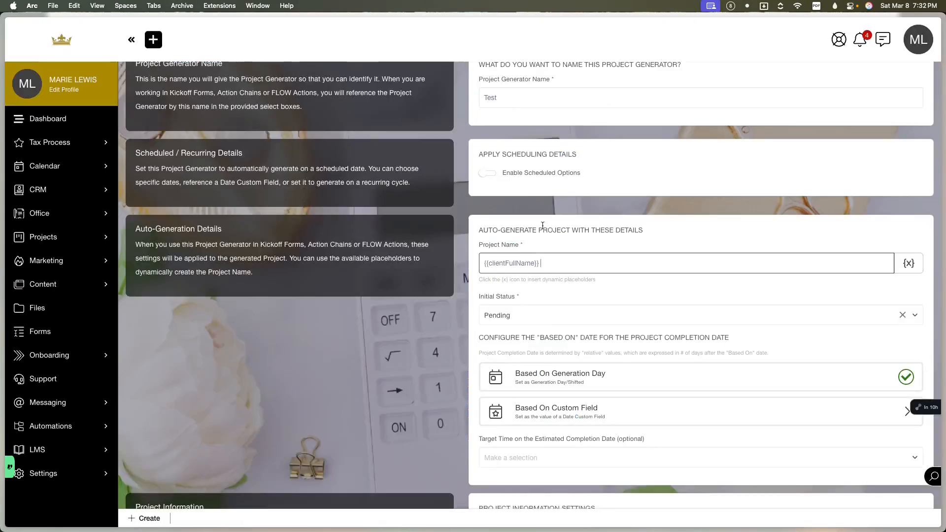
{"action": "type", "text": "x"}
{"action": "left_click", "coordinate": [531, 320]}
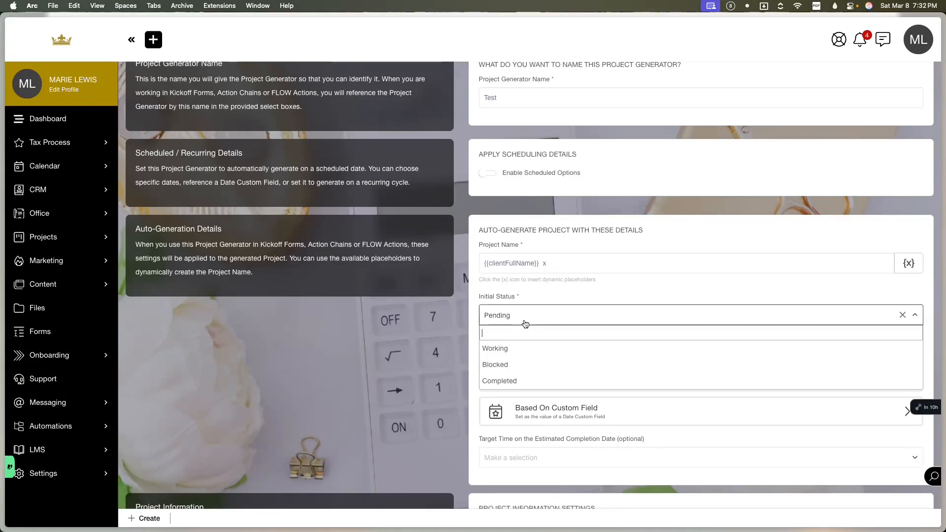
{"action": "left_click", "coordinate": [436, 355]}
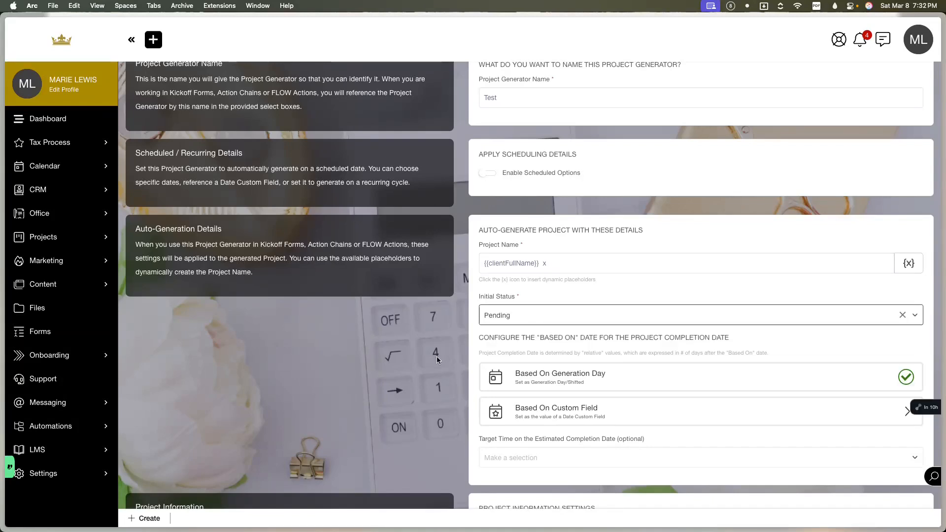
Examine the generator's completion date, staff and client project information, initial note and project assignment settings
{"action": "scroll", "coordinate": [502, 411], "scroll_direction": "down", "scroll_amount": 3}
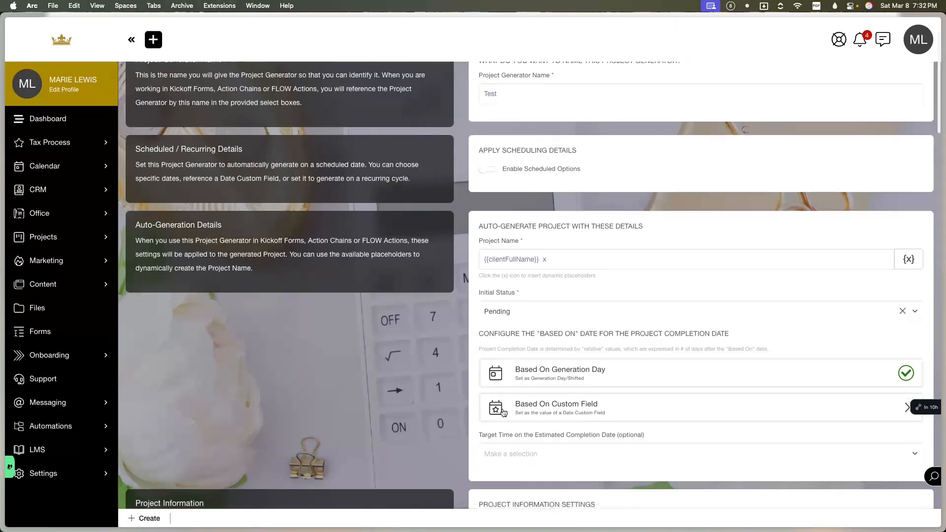
{"action": "scroll", "coordinate": [503, 412], "scroll_direction": "down", "scroll_amount": 2}
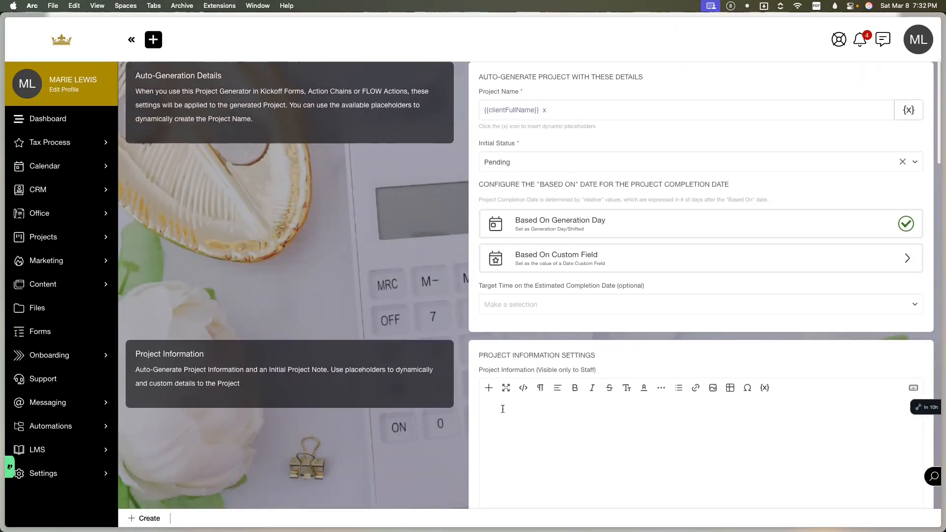
{"action": "scroll", "coordinate": [503, 409], "scroll_direction": "down", "scroll_amount": 5}
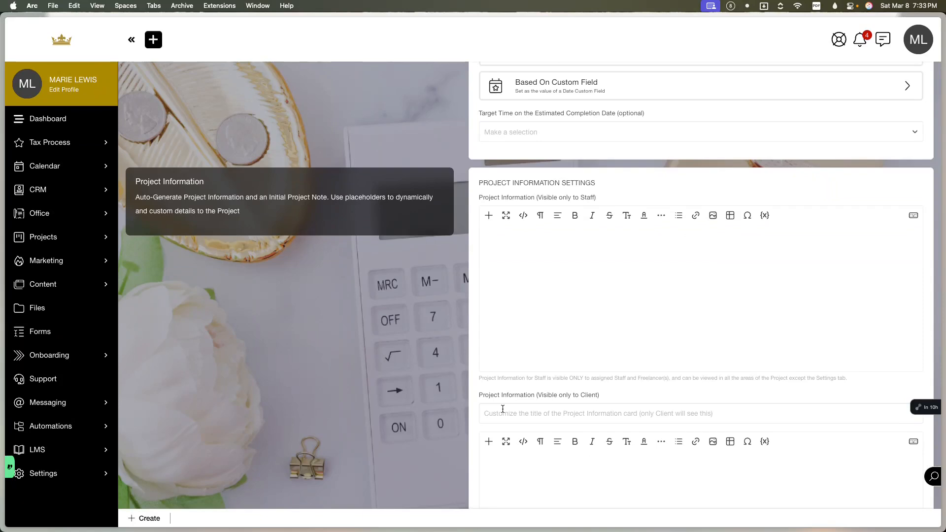
{"action": "scroll", "coordinate": [502, 408], "scroll_direction": "down", "scroll_amount": 5}
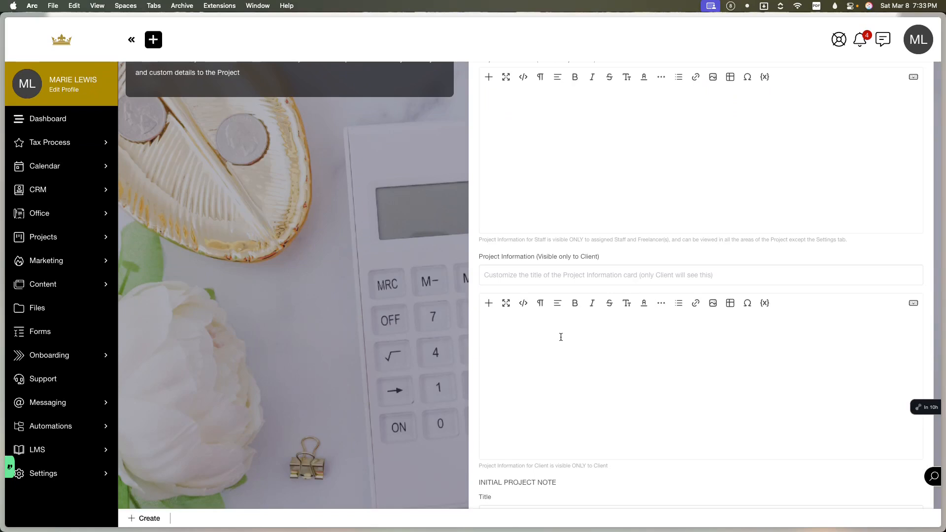
{"action": "left_click", "coordinate": [582, 358]}
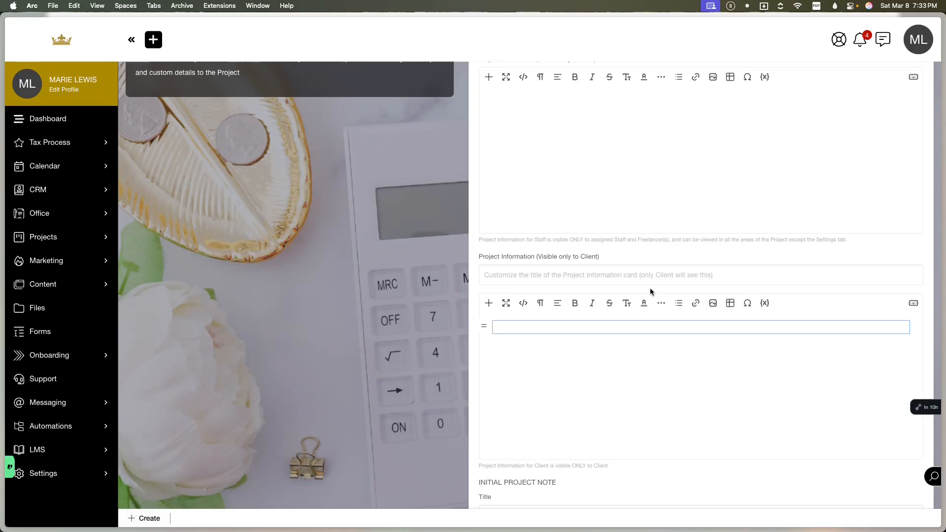
{"action": "scroll", "coordinate": [624, 362], "scroll_direction": "down", "scroll_amount": 5}
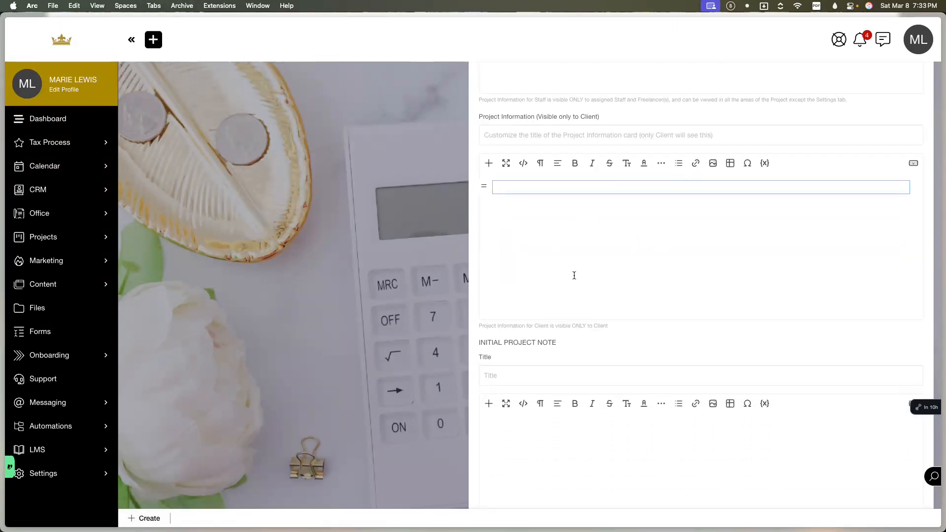
{"action": "scroll", "coordinate": [573, 274], "scroll_direction": "down", "scroll_amount": 4}
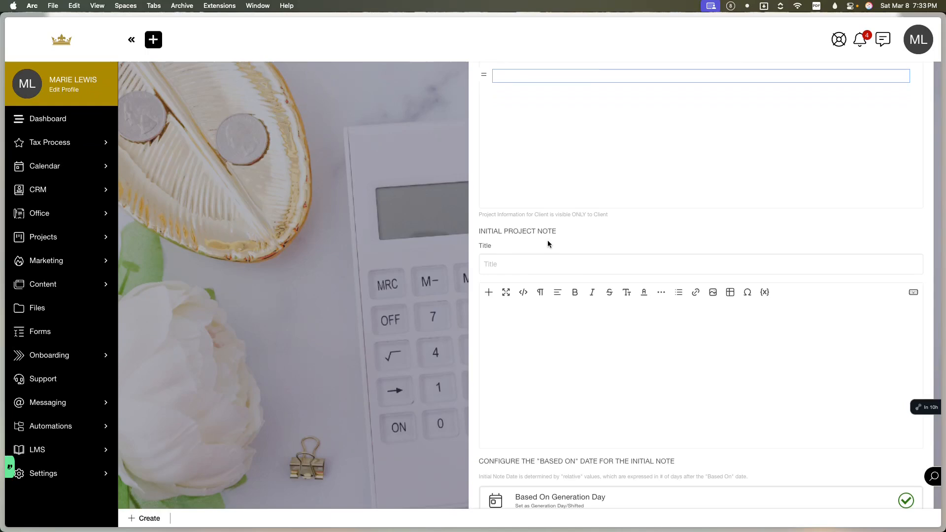
{"action": "scroll", "coordinate": [539, 293], "scroll_direction": "down", "scroll_amount": 6}
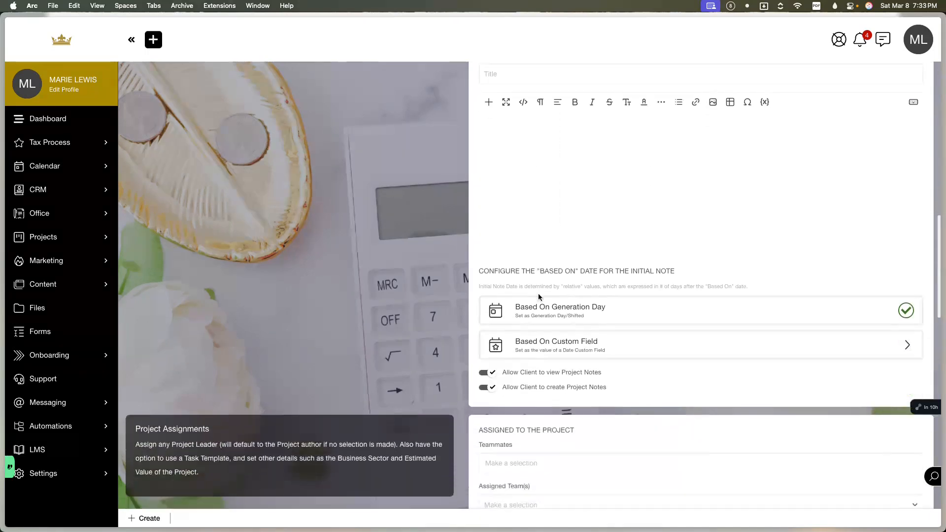
{"action": "scroll", "coordinate": [539, 294], "scroll_direction": "down", "scroll_amount": 9}
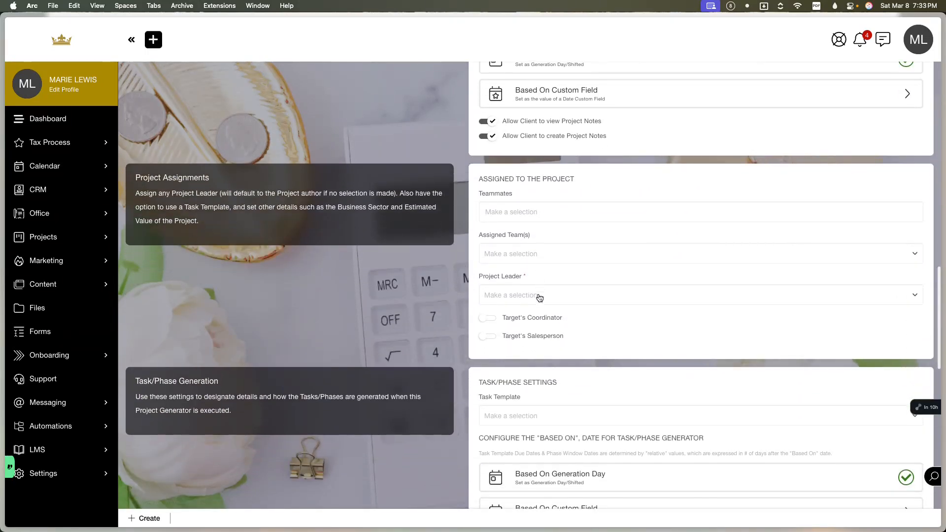
{"action": "scroll", "coordinate": [539, 296], "scroll_direction": "down", "scroll_amount": 3}
{"action": "scroll", "coordinate": [539, 294], "scroll_direction": "down", "scroll_amount": 1}
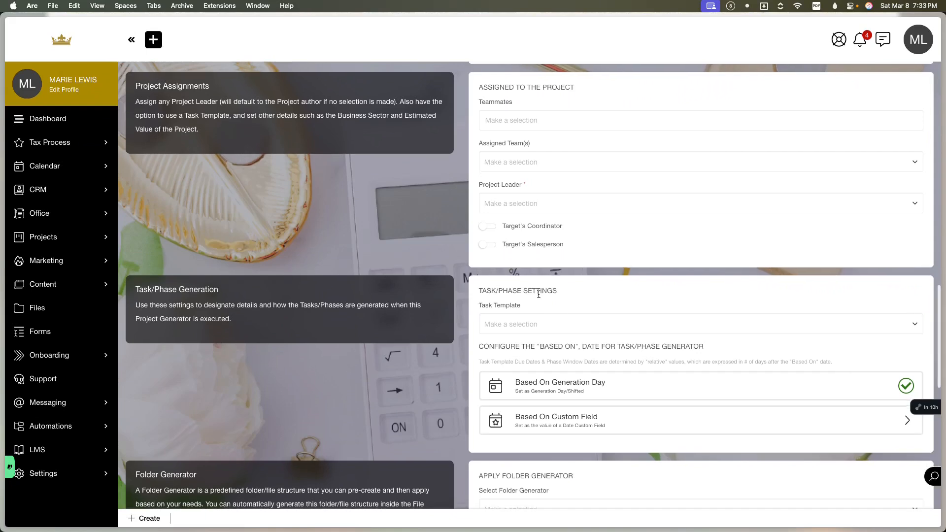
Apply the "Test" task template to the generator, review its folder, value and automation settings, and leave without creating it
{"action": "left_click", "coordinate": [526, 305]}
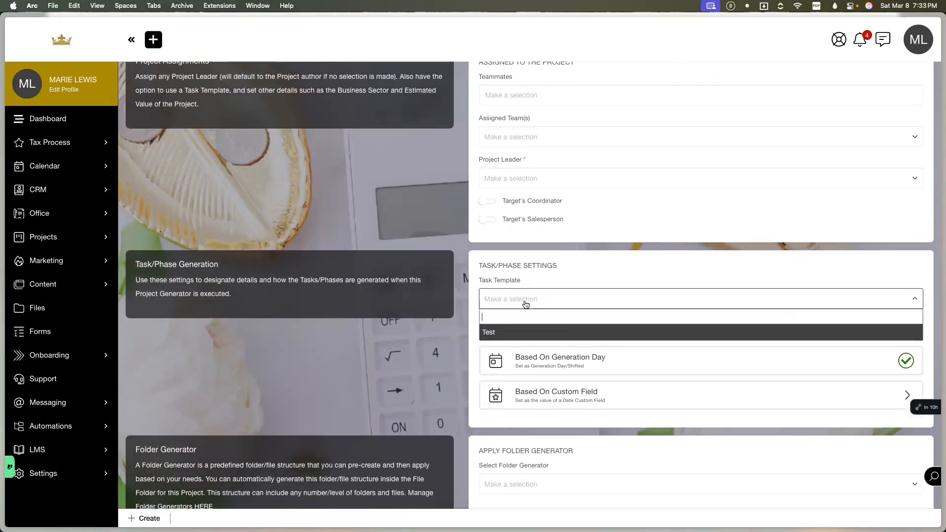
{"action": "left_click", "coordinate": [493, 335]}
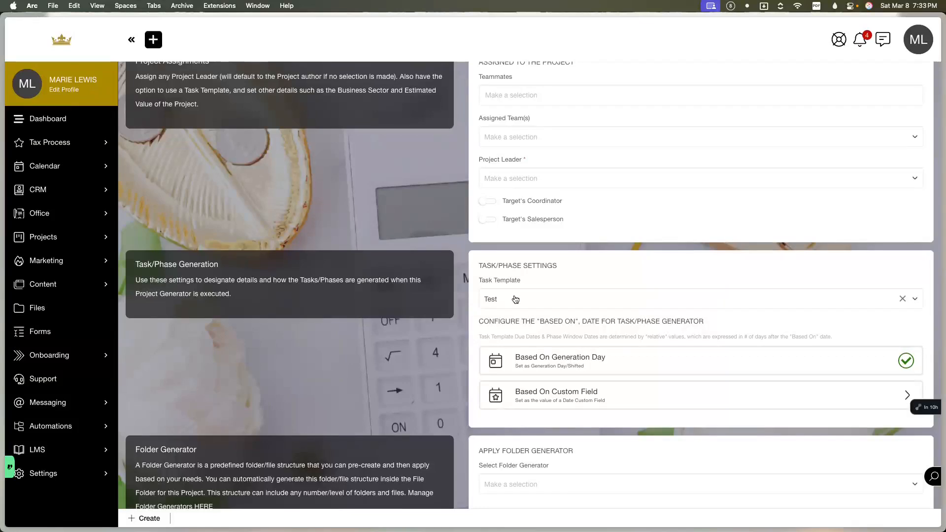
{"action": "scroll", "coordinate": [515, 323], "scroll_direction": "down", "scroll_amount": 3}
{"action": "left_click", "coordinate": [513, 347]}
{"action": "scroll", "coordinate": [487, 374], "scroll_direction": "down", "scroll_amount": 2}
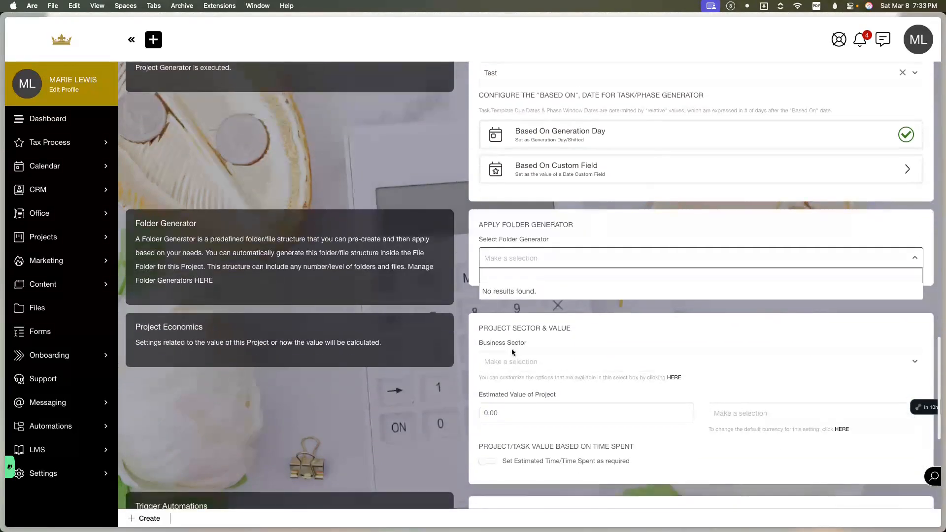
{"action": "scroll", "coordinate": [472, 396], "scroll_direction": "down", "scroll_amount": 6}
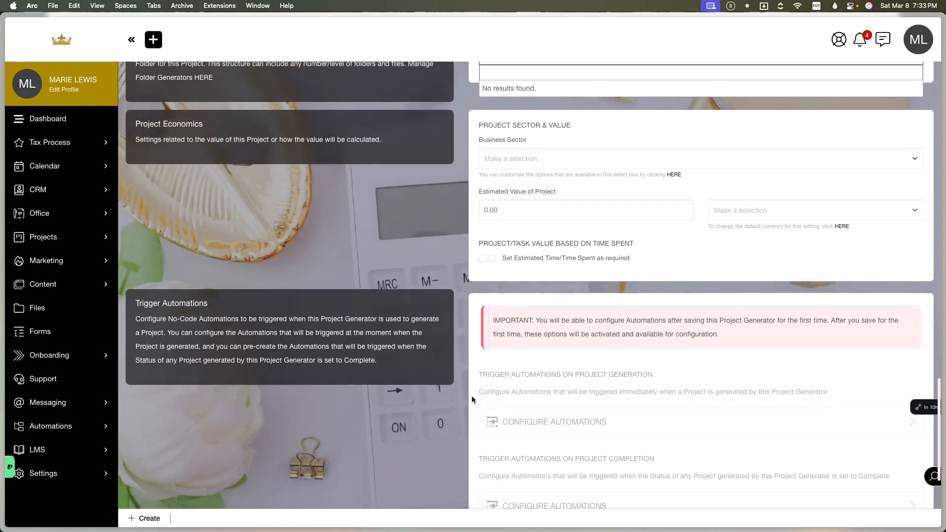
{"action": "scroll", "coordinate": [603, 310], "scroll_direction": "down", "scroll_amount": 2}
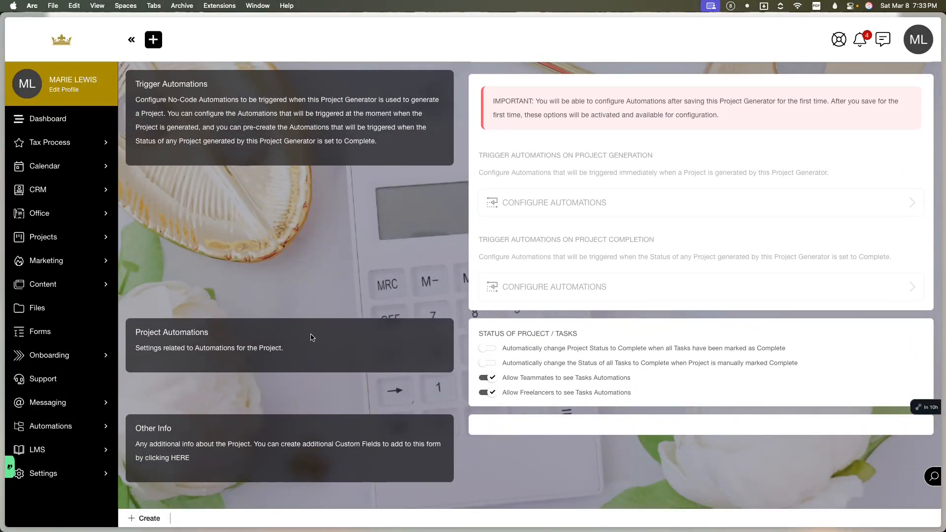
{"action": "key", "text": "super+["}
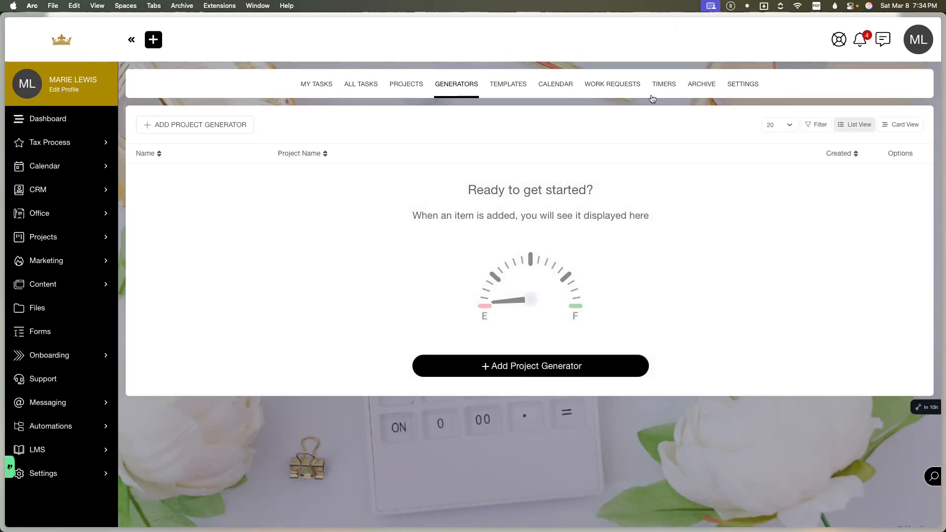
Open the Work Requests list and bring up a new work request form to view its fields
{"action": "left_click", "coordinate": [636, 88]}
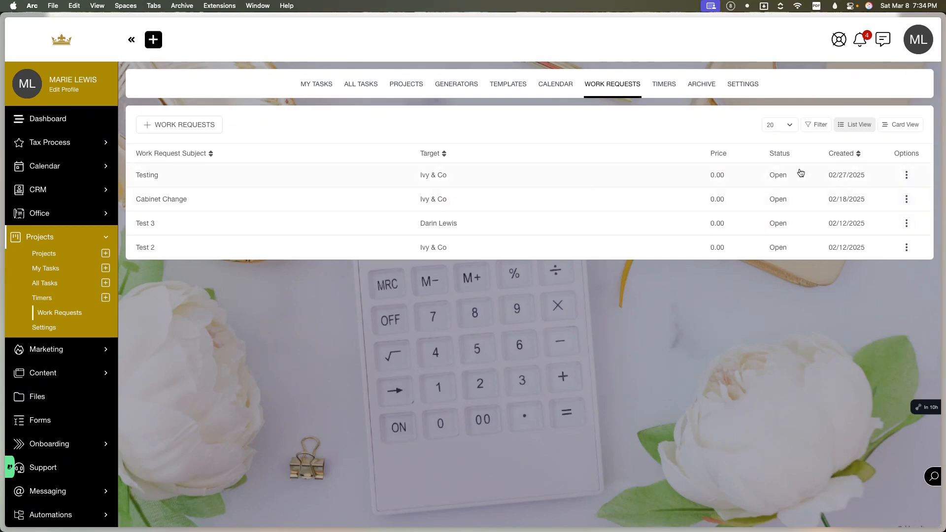
{"action": "left_click", "coordinate": [193, 125]}
{"action": "scroll", "coordinate": [281, 306], "scroll_direction": "down", "scroll_amount": 3}
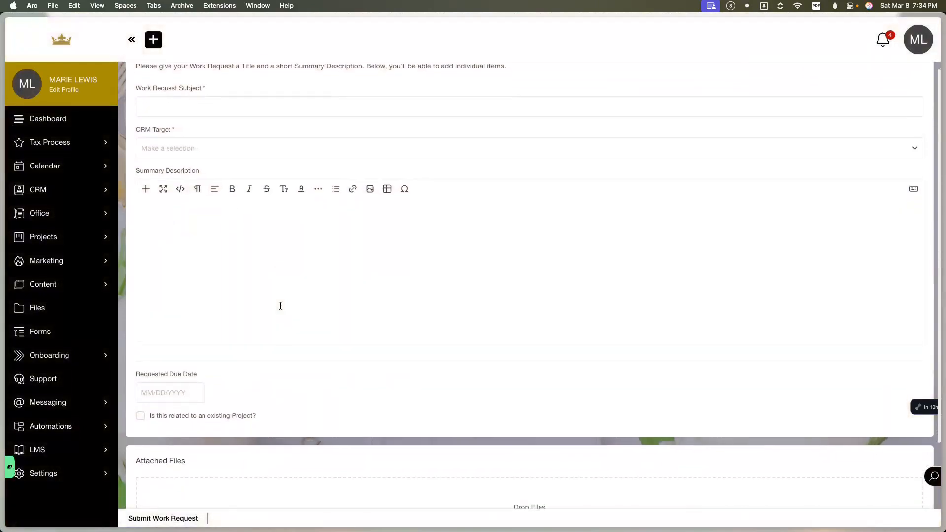
Submit a new work request with the subject "g" and Ivy & Co as the CRM target
{"action": "scroll", "coordinate": [280, 306], "scroll_direction": "up", "scroll_amount": 2}
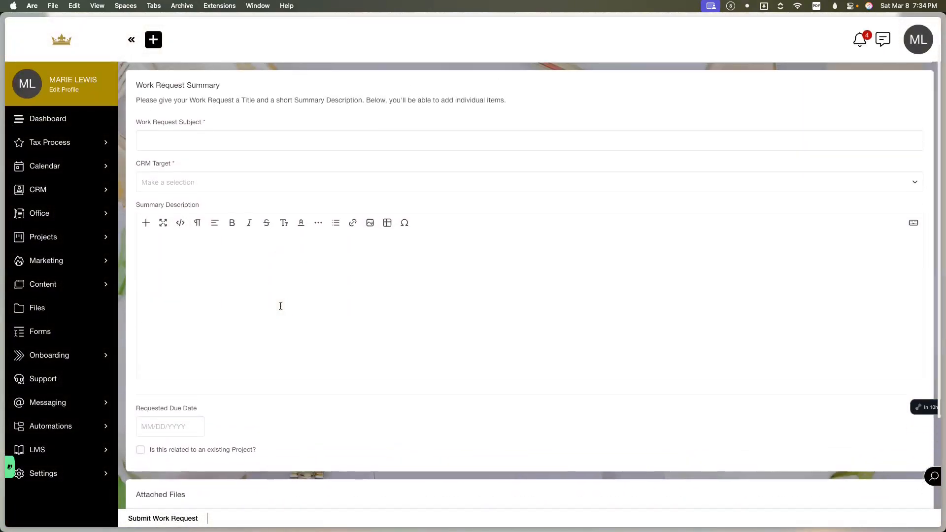
{"action": "left_click", "coordinate": [190, 140]}
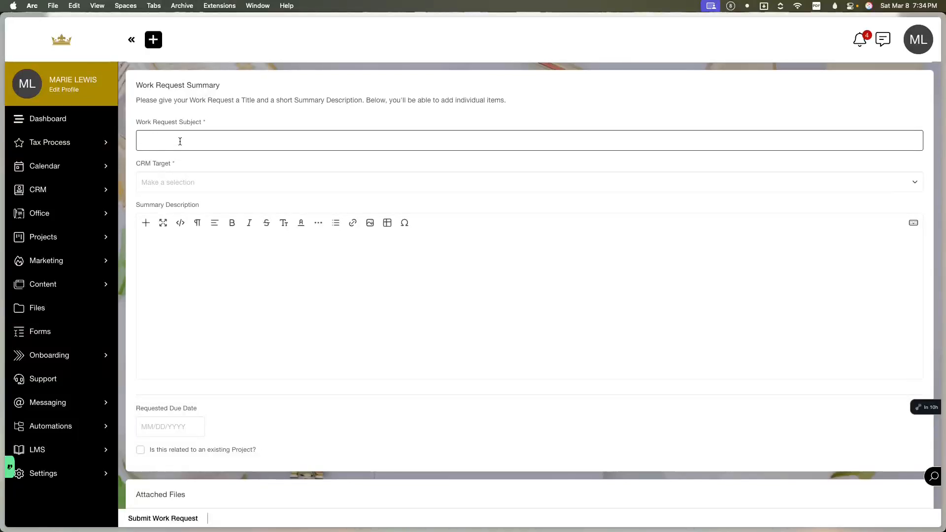
{"action": "type", "text": "g"}
{"action": "left_click", "coordinate": [179, 186]}
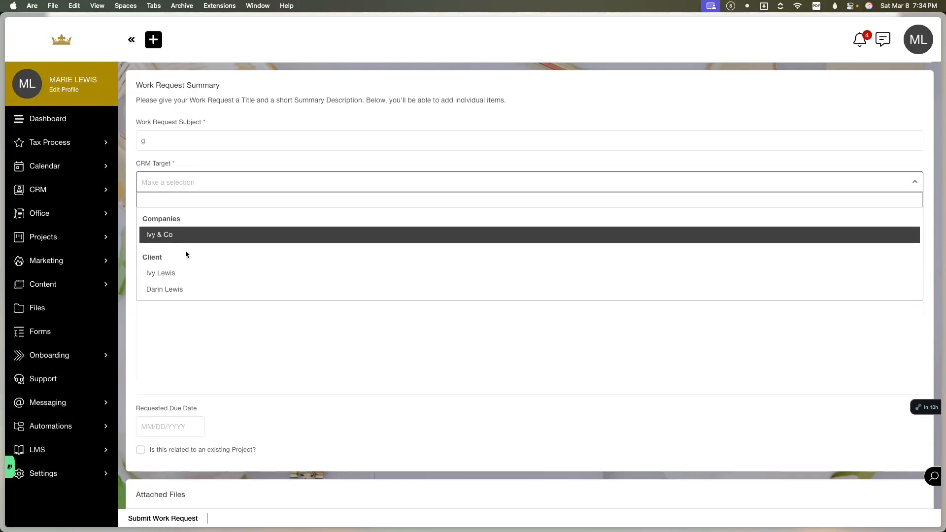
{"action": "left_click", "coordinate": [196, 236]}
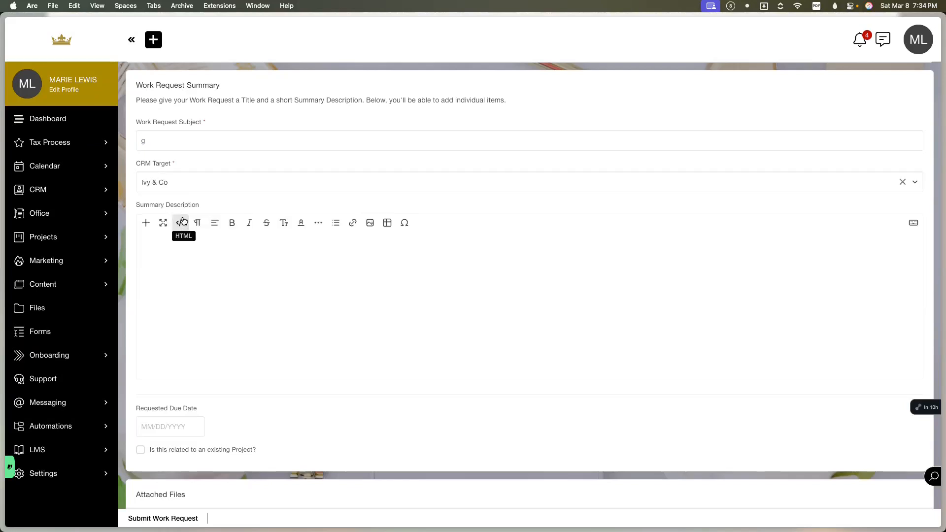
{"action": "left_click", "coordinate": [186, 191]}
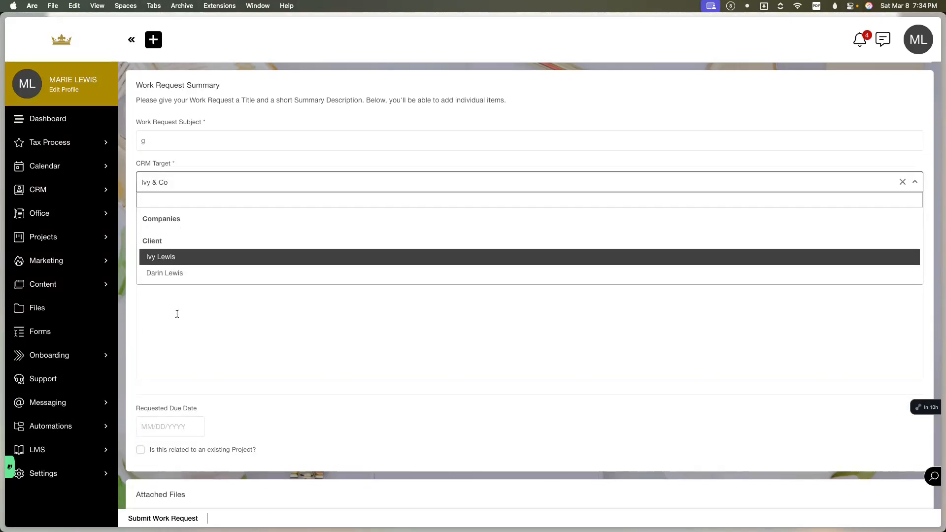
{"action": "left_click", "coordinate": [177, 426]}
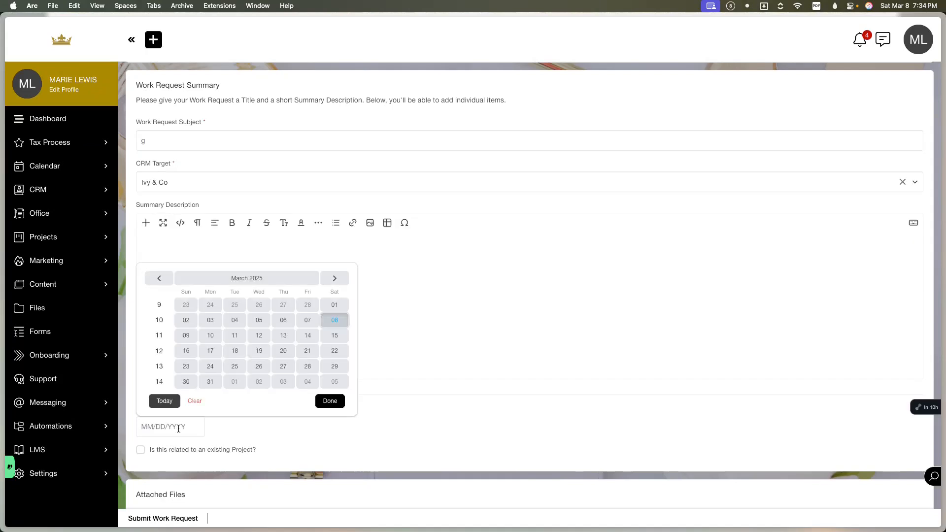
{"action": "scroll", "coordinate": [176, 424], "scroll_direction": "down", "scroll_amount": 5}
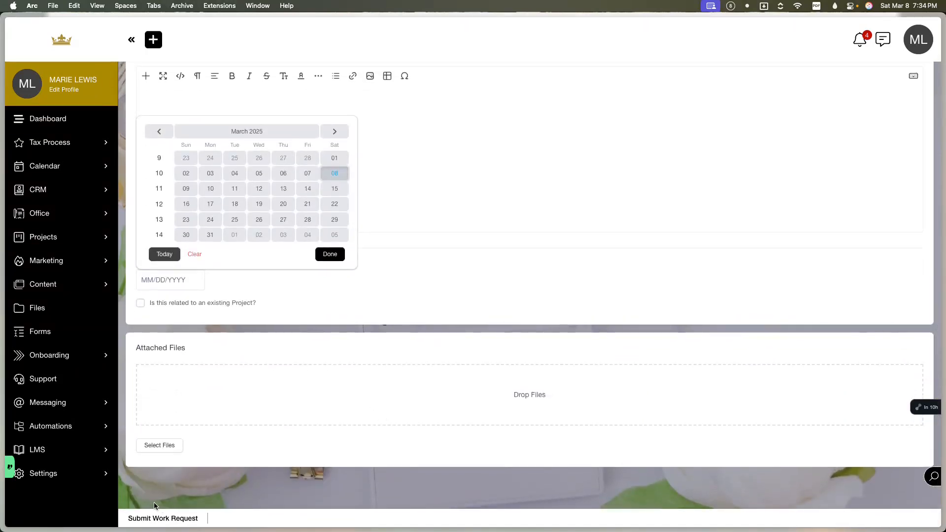
{"action": "left_click", "coordinate": [155, 518]}
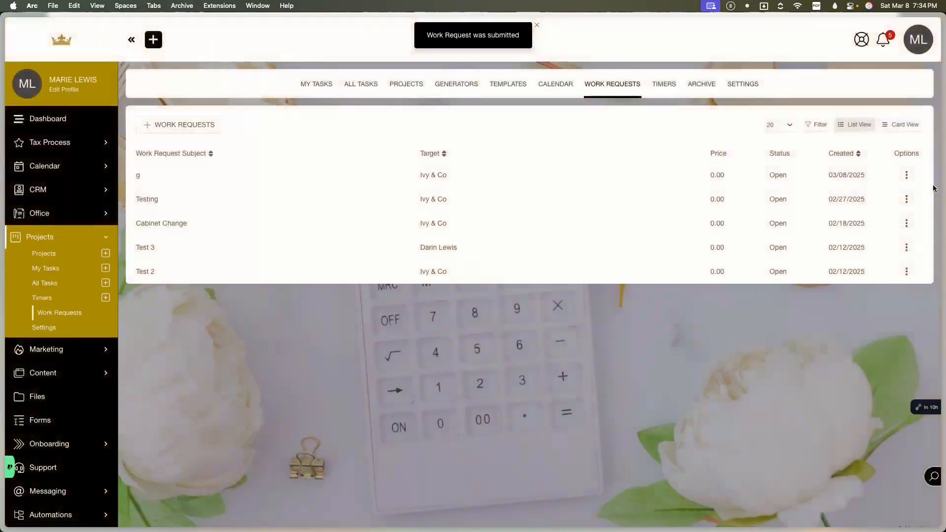
Edit the "g" work request to relate it to the existing project Test, and save the update
{"action": "left_click", "coordinate": [906, 175]}
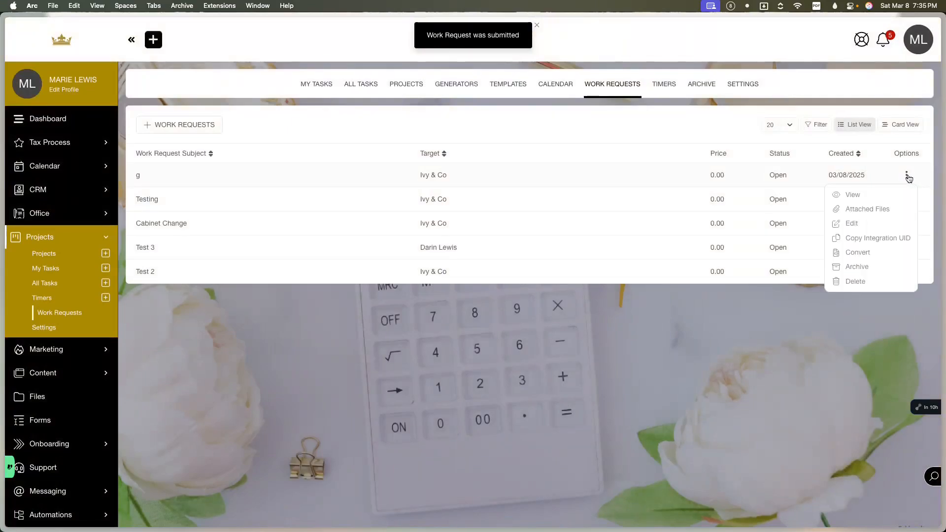
{"action": "left_click", "coordinate": [862, 228]}
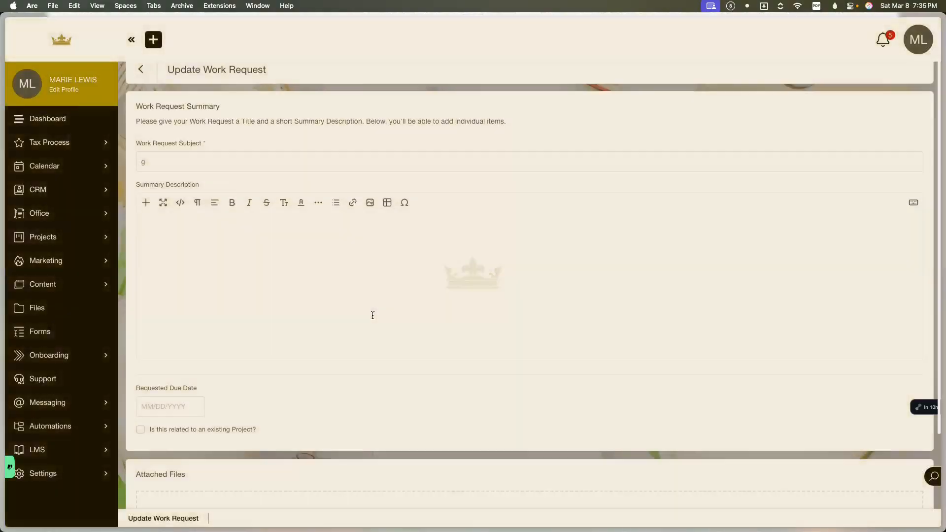
{"action": "scroll", "coordinate": [373, 315], "scroll_direction": "down", "scroll_amount": 2}
{"action": "left_click", "coordinate": [227, 325]}
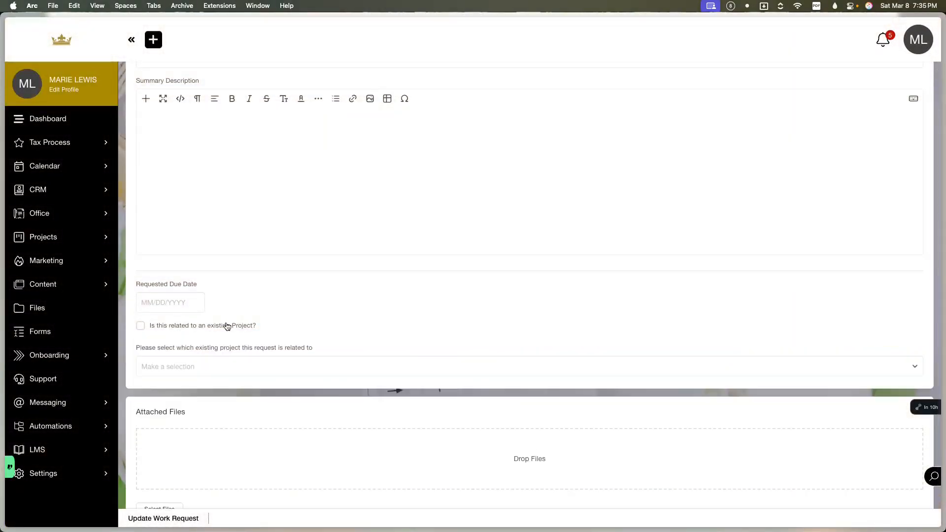
{"action": "left_click", "coordinate": [243, 370]}
{"action": "left_click", "coordinate": [219, 405]}
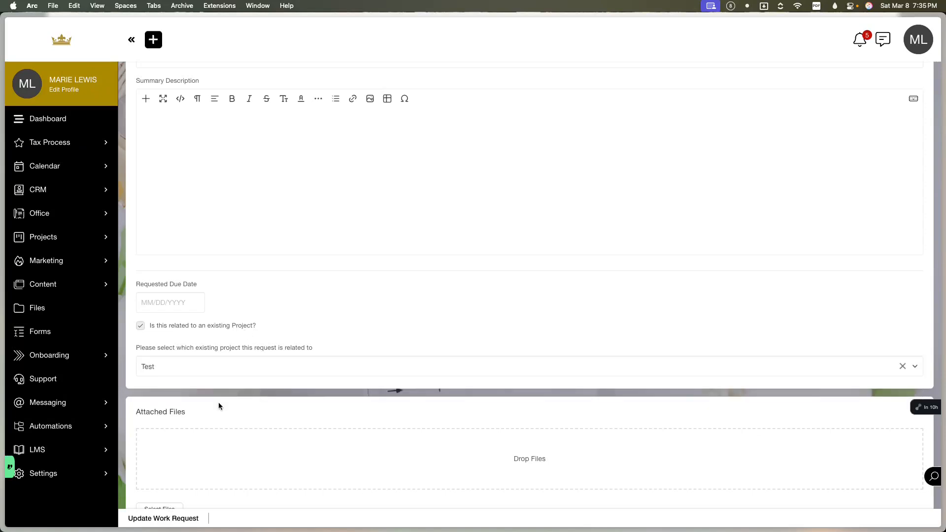
{"action": "left_click", "coordinate": [147, 523]}
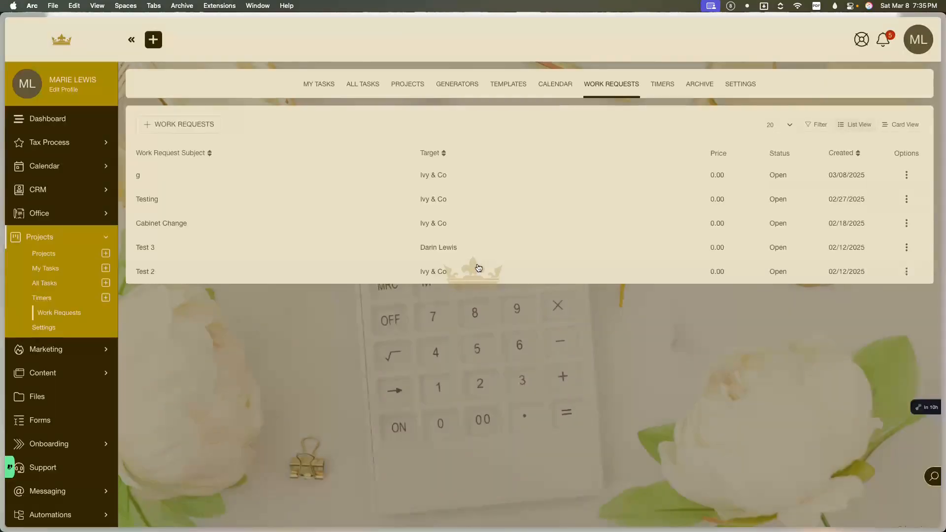
View the "g" work request's summary information and its message area, and close the details
{"action": "left_click", "coordinate": [551, 175]}
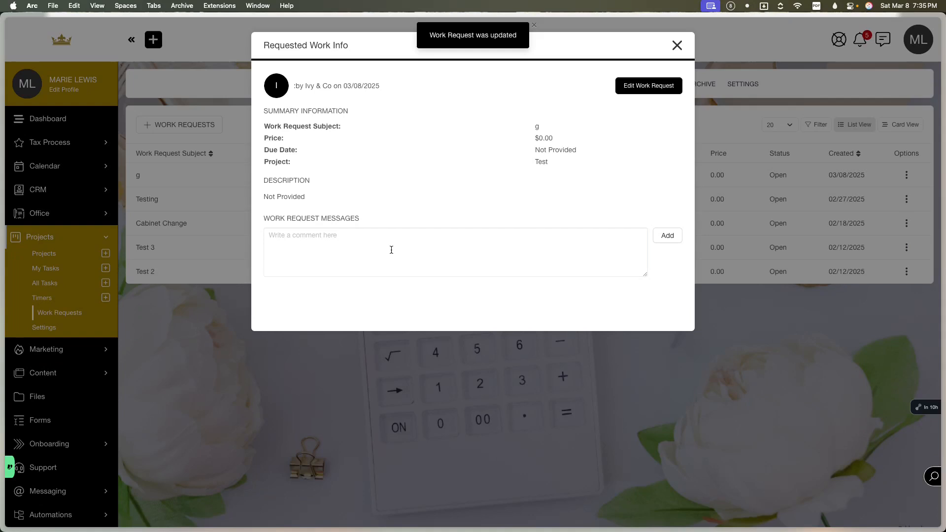
{"action": "left_click", "coordinate": [391, 250]}
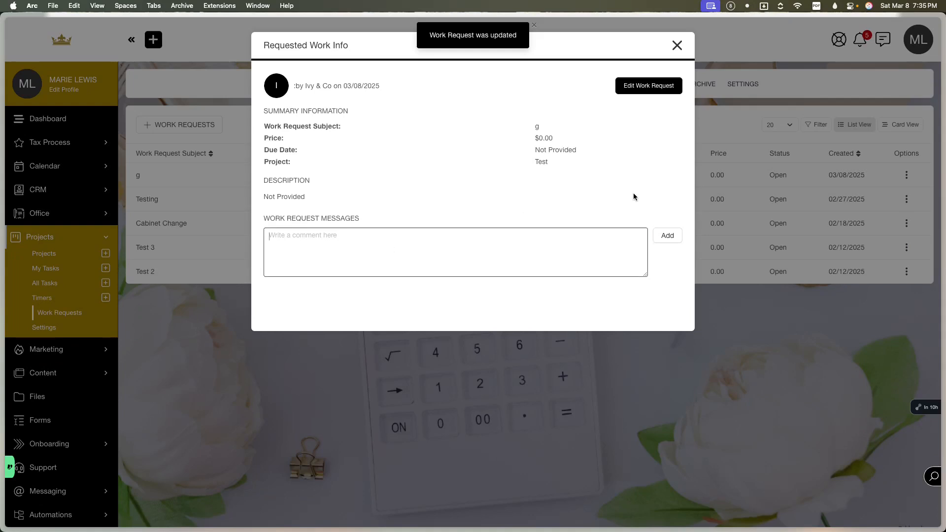
{"action": "left_click", "coordinate": [677, 44]}
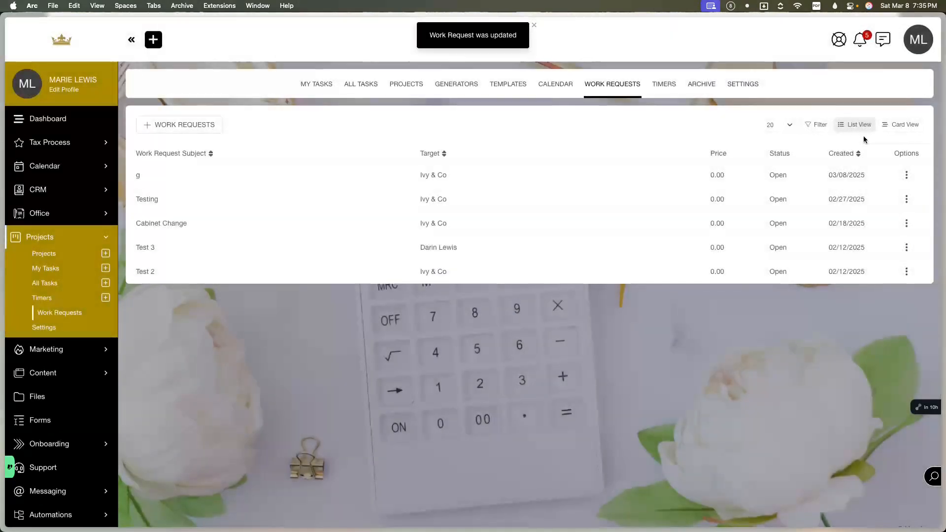
Convert the "g" work request by adding it to the existing project Test
{"action": "left_click", "coordinate": [906, 175]}
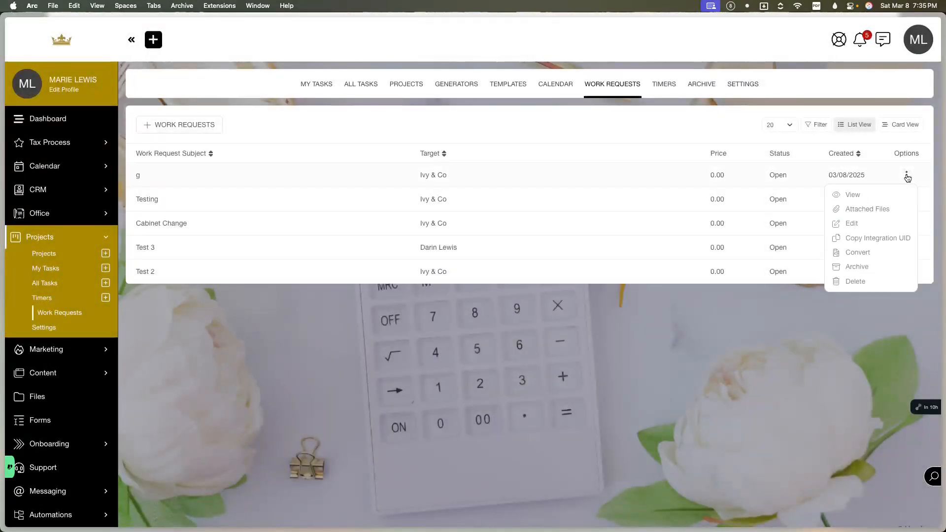
{"action": "left_click", "coordinate": [840, 253]}
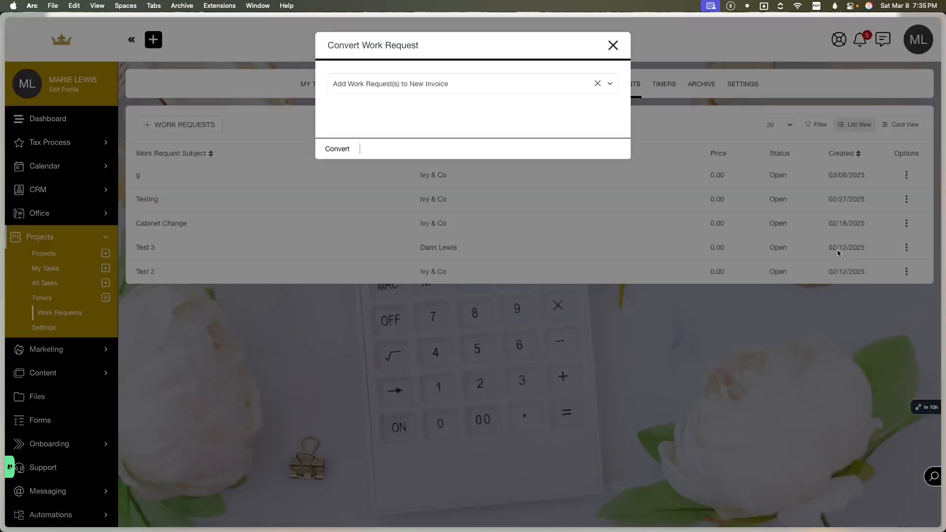
{"action": "left_click", "coordinate": [532, 91]}
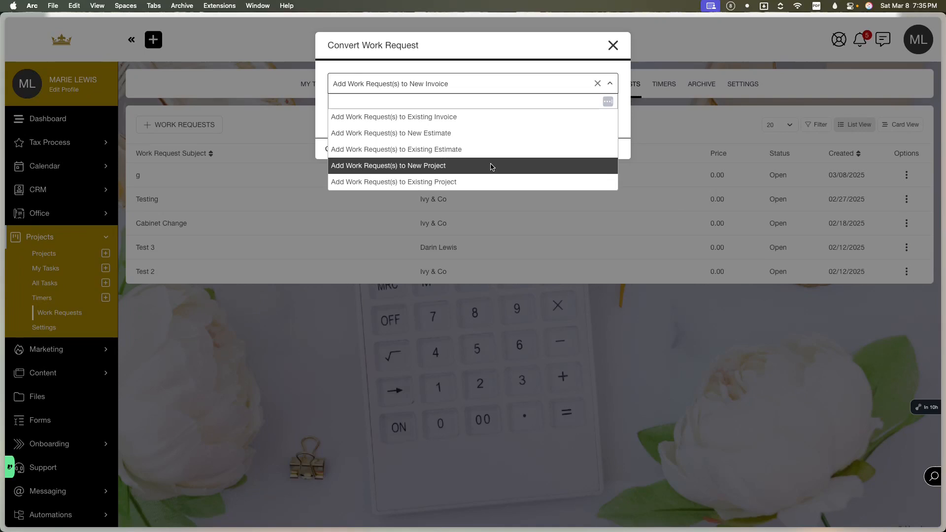
{"action": "left_click", "coordinate": [494, 182]}
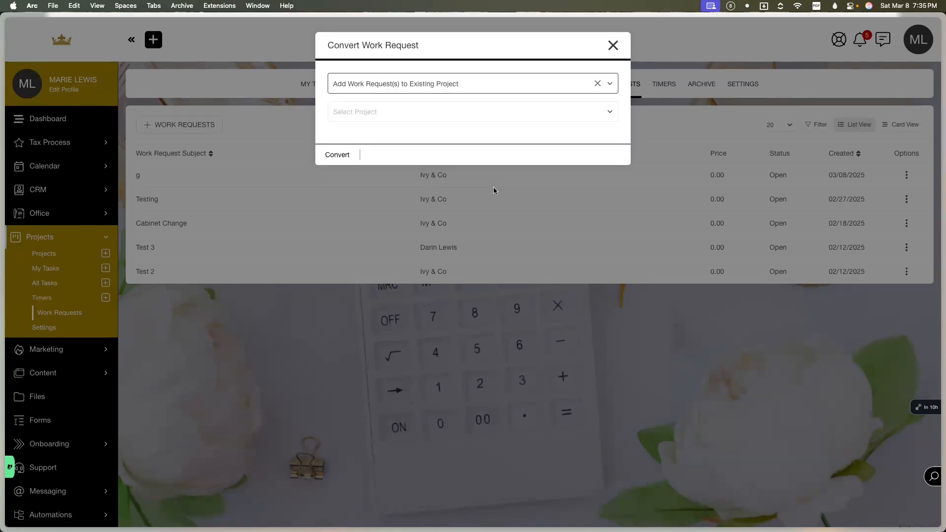
{"action": "left_click", "coordinate": [449, 111]}
{"action": "left_click", "coordinate": [421, 149]}
{"action": "left_click", "coordinate": [350, 155]}
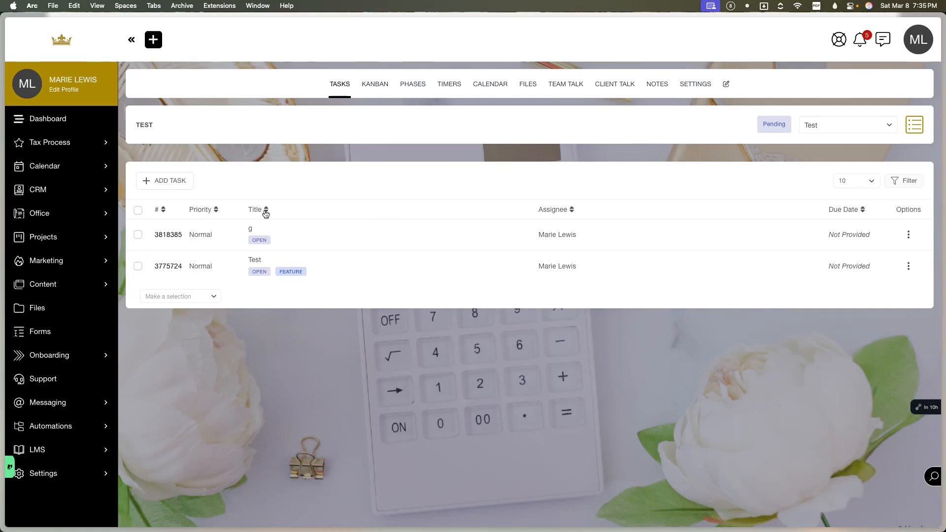
Return to the work requests, examine the other conversion choices for "g" without converting it, and look at its available options
{"action": "key", "text": "super+["}
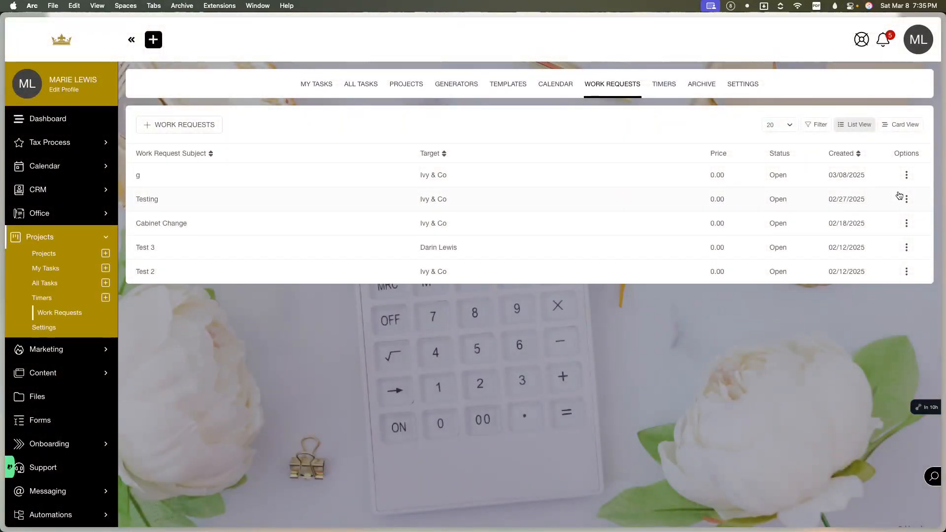
{"action": "left_click", "coordinate": [905, 177]}
{"action": "left_click", "coordinate": [851, 259]}
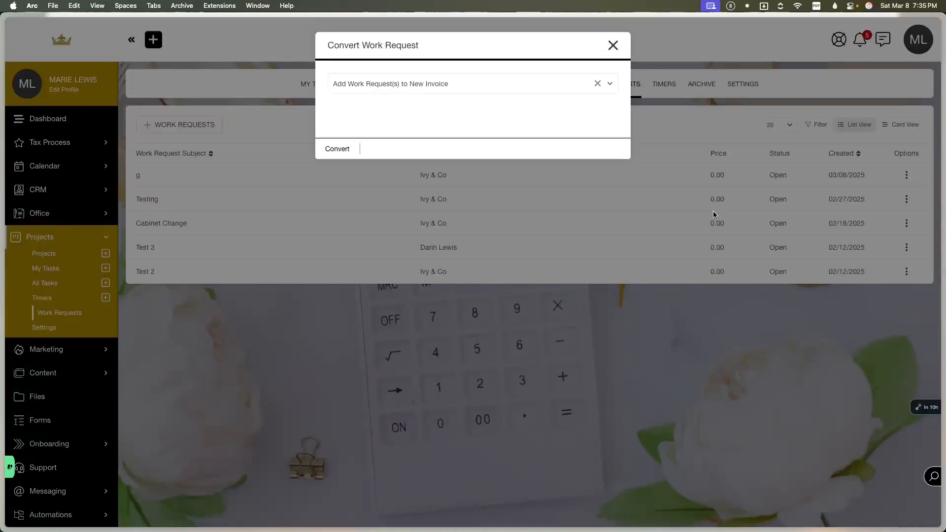
{"action": "left_click", "coordinate": [506, 90]}
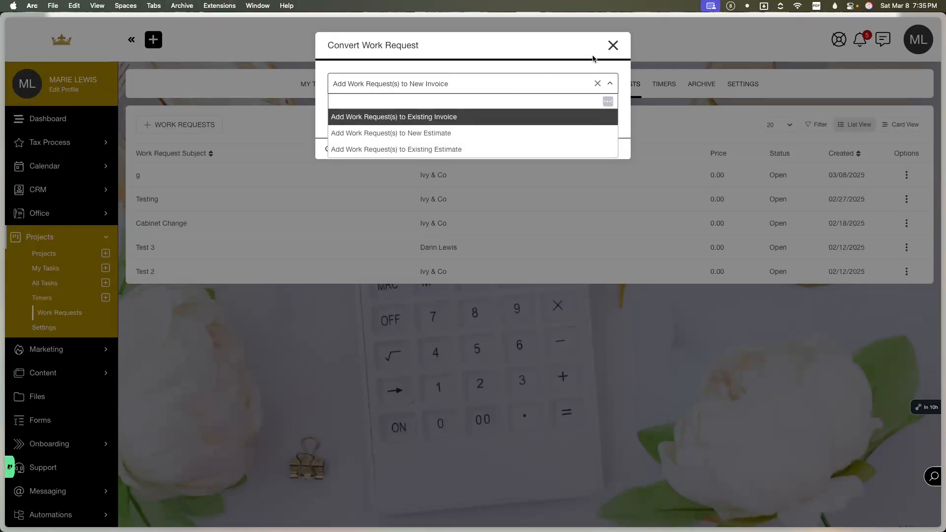
{"action": "left_click", "coordinate": [613, 46]}
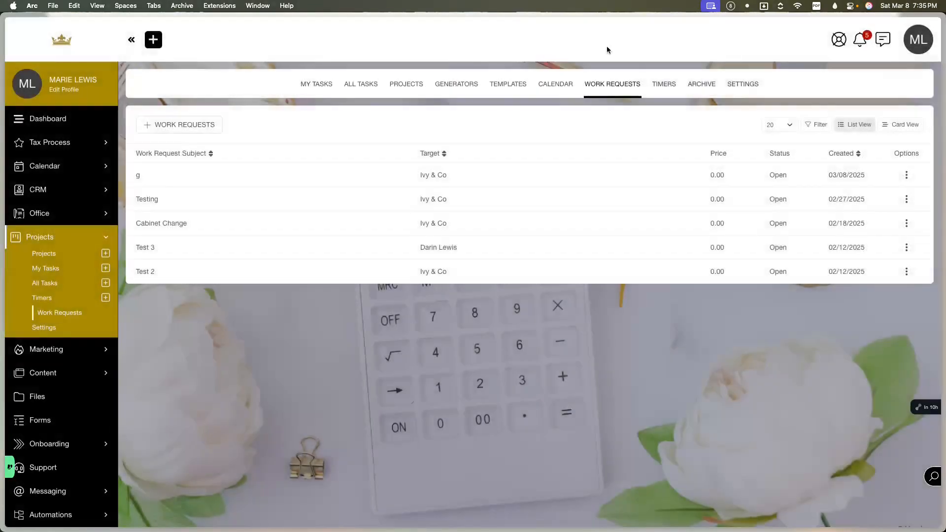
{"action": "left_click", "coordinate": [905, 177]}
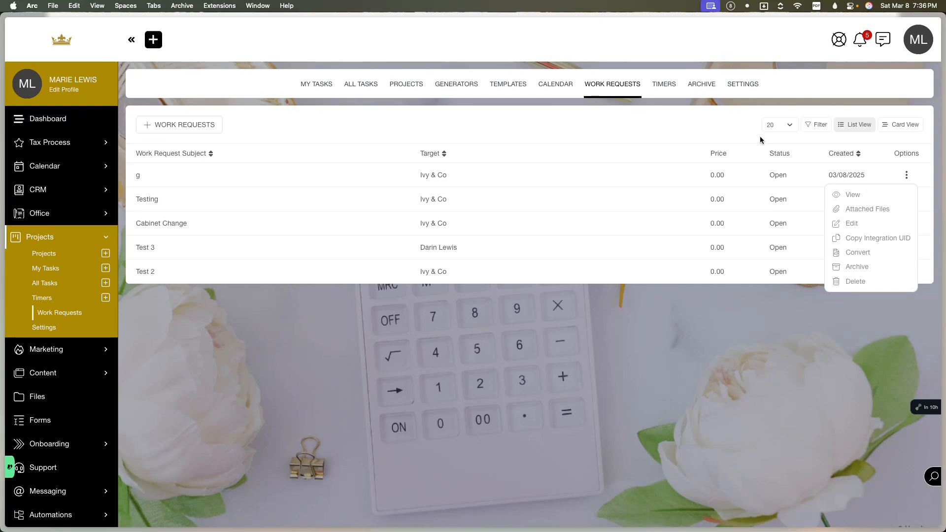
Look at the Timers page and the archived projects
{"action": "left_click", "coordinate": [671, 92]}
{"action": "left_click", "coordinate": [671, 93]}
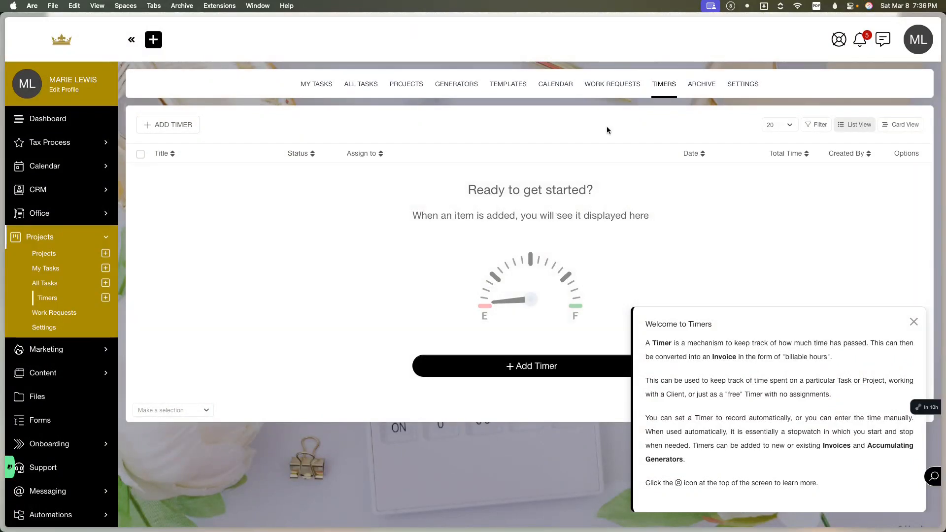
{"action": "left_click", "coordinate": [702, 90]}
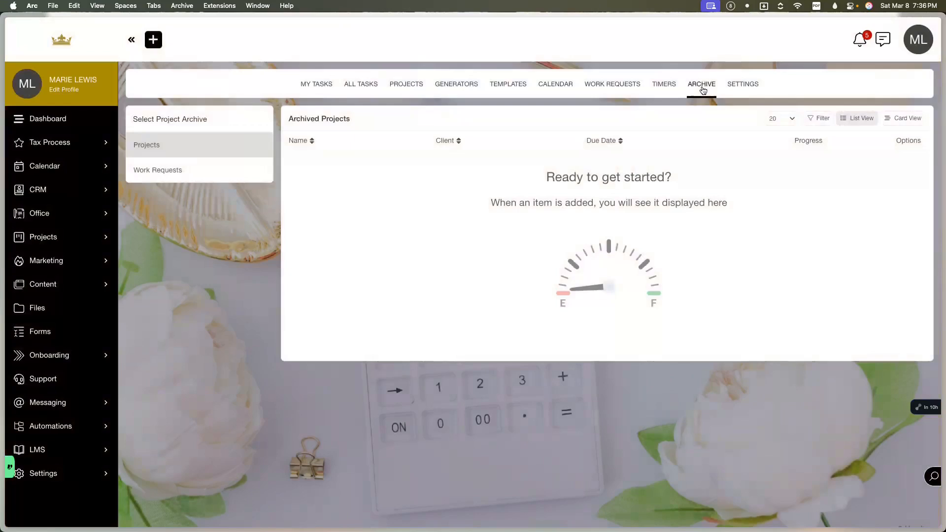
Open the global project settings and review the project visibility and project progress sections
{"action": "left_click", "coordinate": [745, 87]}
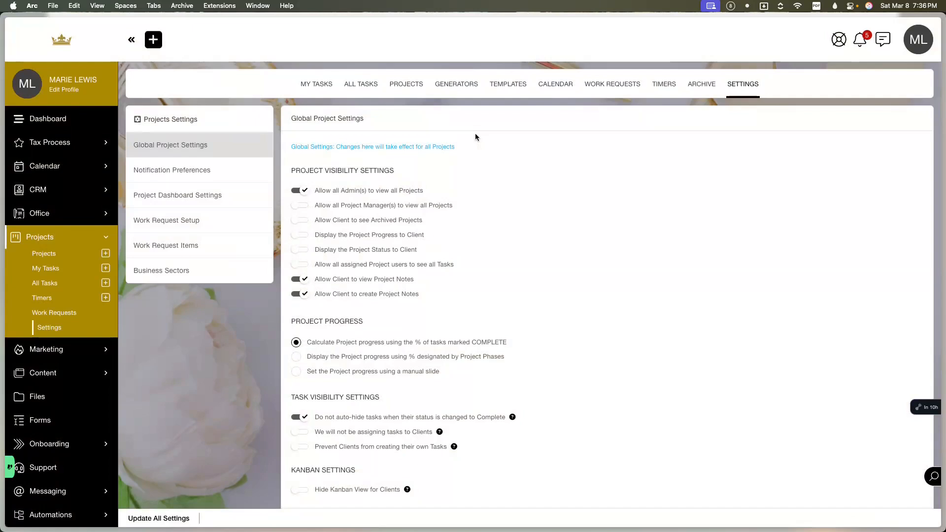
{"action": "scroll", "coordinate": [397, 240], "scroll_direction": "down", "scroll_amount": 2}
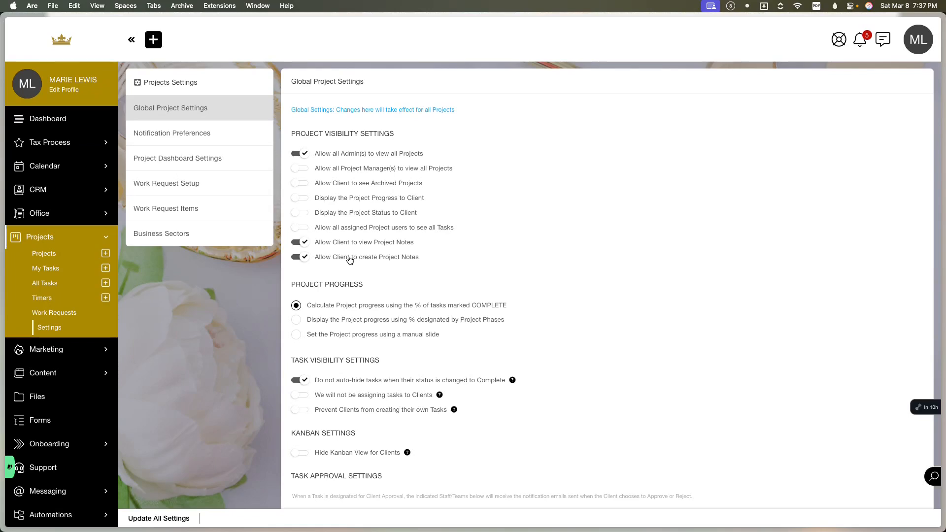
{"action": "scroll", "coordinate": [350, 261], "scroll_direction": "down", "scroll_amount": 3}
{"action": "scroll", "coordinate": [349, 260], "scroll_direction": "down", "scroll_amount": 1}
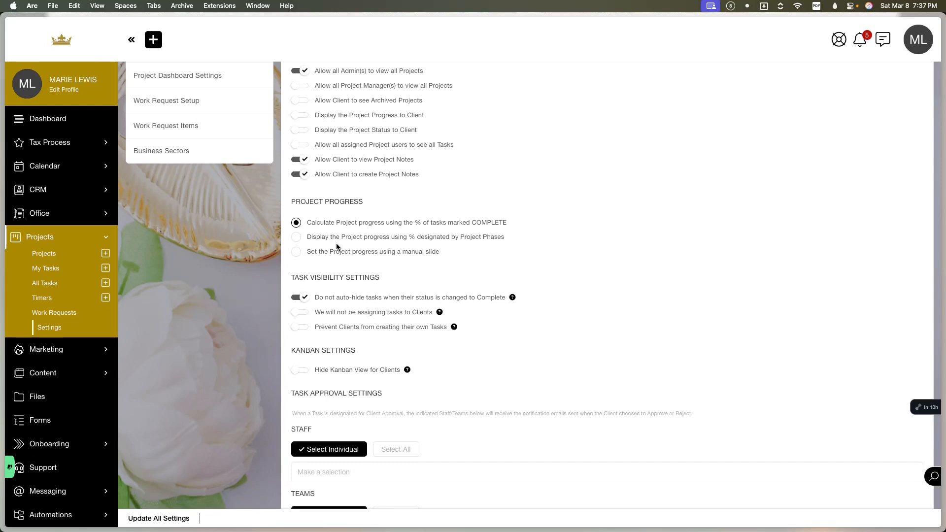
Try the phase-based and manual-slide project progress options, and restore the calculation by percentage of tasks marked complete
{"action": "left_click", "coordinate": [336, 239]}
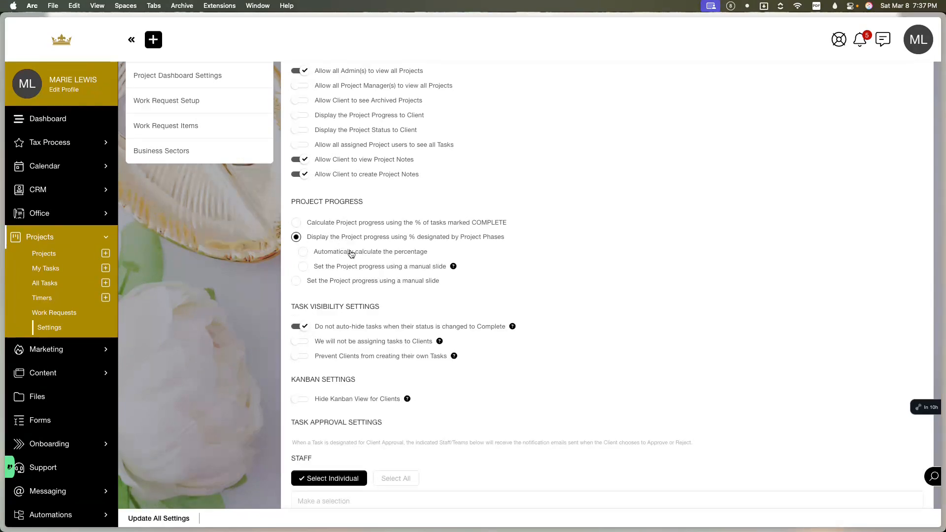
{"action": "left_click", "coordinate": [356, 252]}
{"action": "left_click", "coordinate": [296, 222]}
{"action": "left_click", "coordinate": [321, 253]}
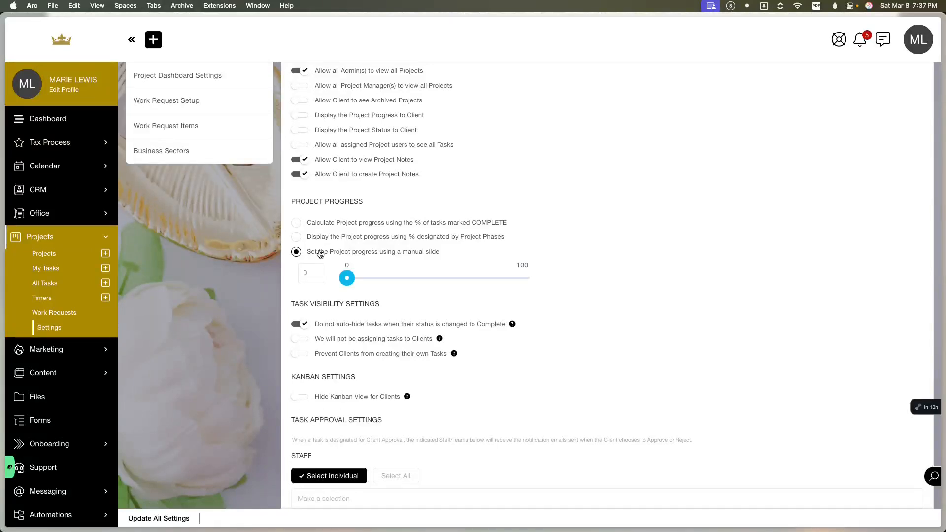
{"action": "left_click", "coordinate": [330, 225]}
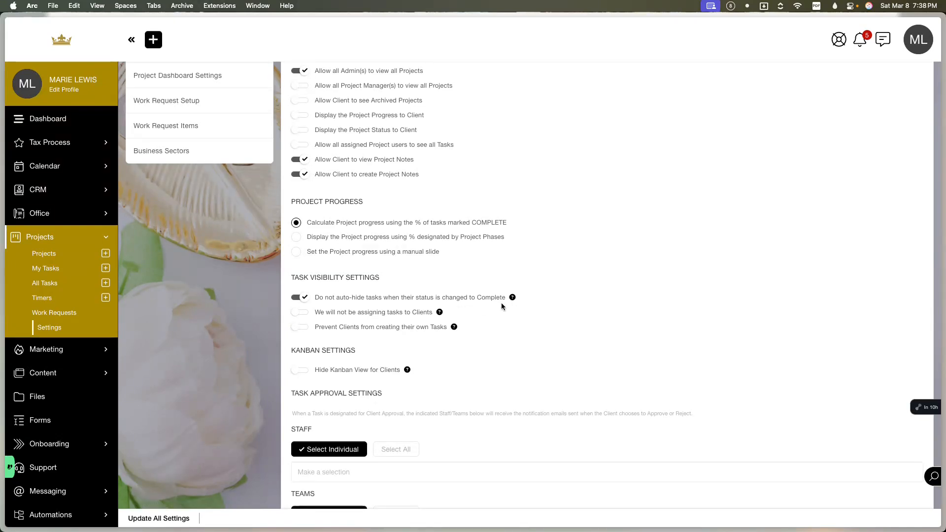
Switch the setting against auto-hiding completed tasks off and back on, and look at the Kanban and task approval settings
{"action": "left_click", "coordinate": [303, 300]}
{"action": "left_click", "coordinate": [300, 301]}
{"action": "scroll", "coordinate": [352, 325], "scroll_direction": "down", "scroll_amount": 2}
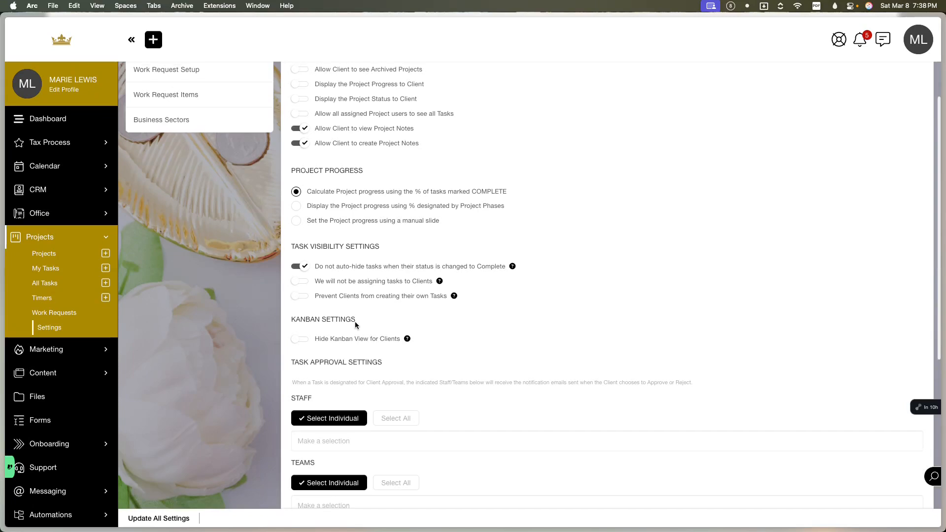
Review the remaining global project settings: task approval, project reminders, default currency options and project automations
{"action": "scroll", "coordinate": [355, 321], "scroll_direction": "down", "scroll_amount": 1}
{"action": "scroll", "coordinate": [356, 322], "scroll_direction": "down", "scroll_amount": 2}
{"action": "scroll", "coordinate": [356, 321], "scroll_direction": "down", "scroll_amount": 3}
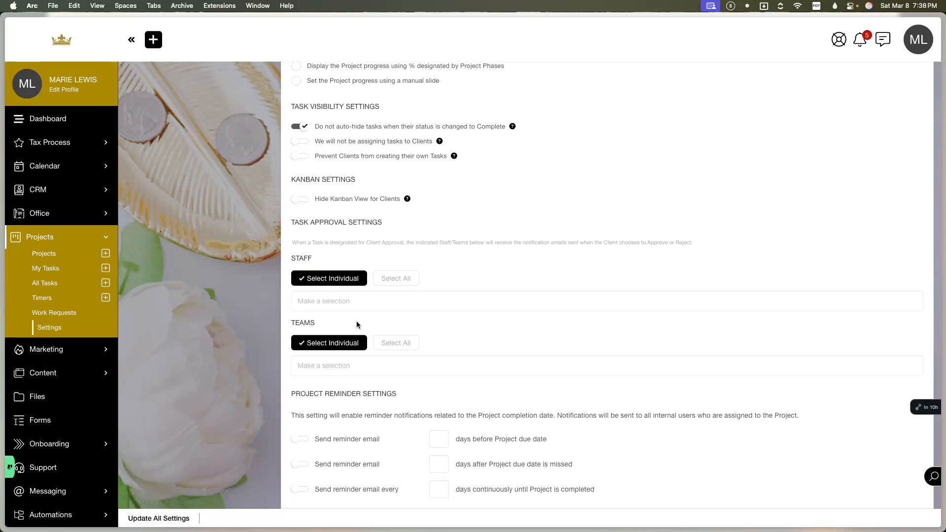
{"action": "scroll", "coordinate": [350, 346], "scroll_direction": "down", "scroll_amount": 7}
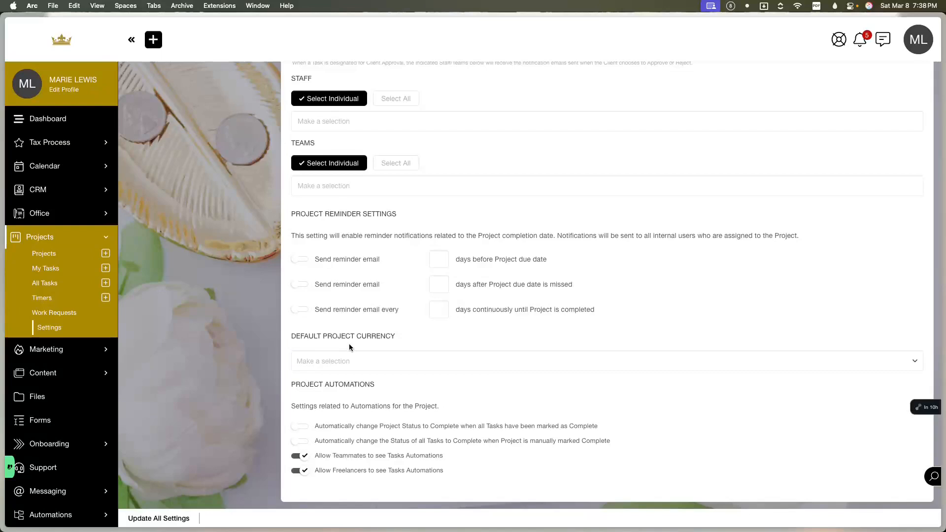
{"action": "left_click", "coordinate": [353, 364]}
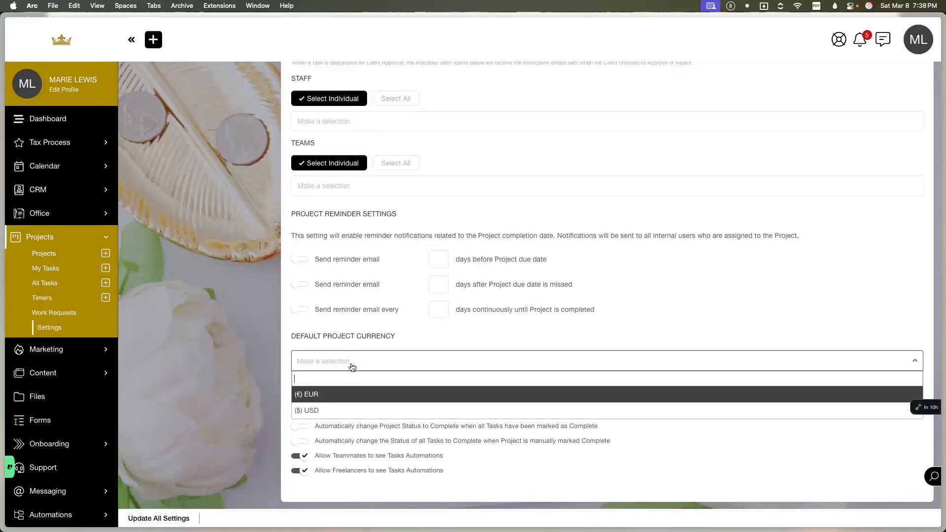
{"action": "left_click", "coordinate": [390, 333]}
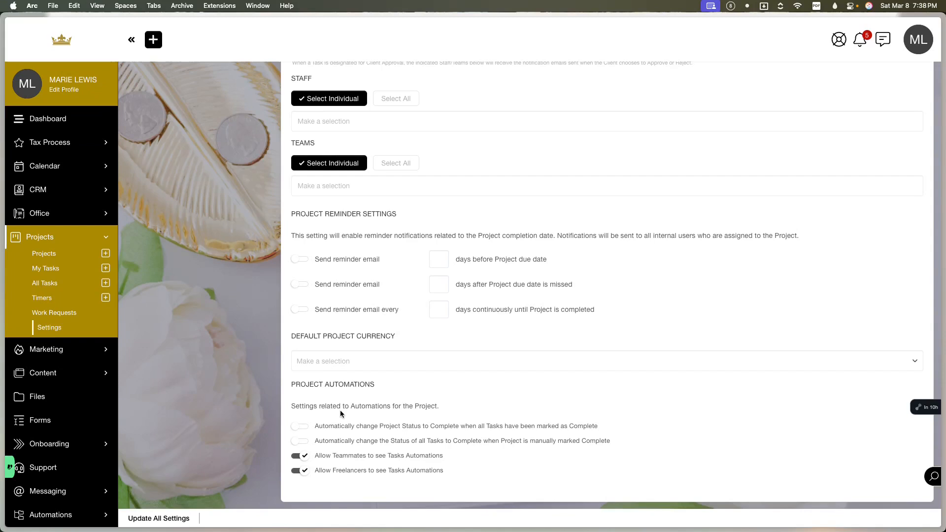
{"action": "scroll", "coordinate": [340, 416], "scroll_direction": "up", "scroll_amount": 15}
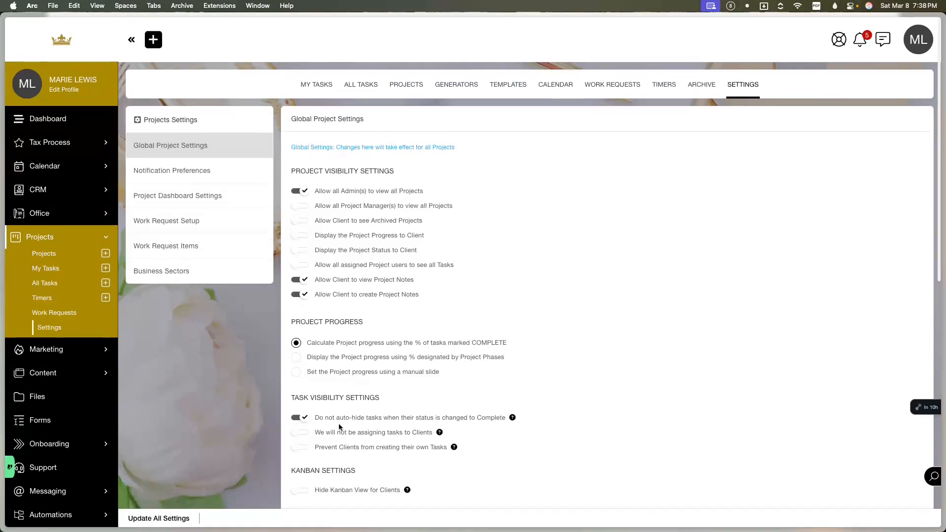
In the notification preferences, turn off the emails for being assigned to a Task and being assigned to a Project
{"action": "left_click", "coordinate": [256, 172]}
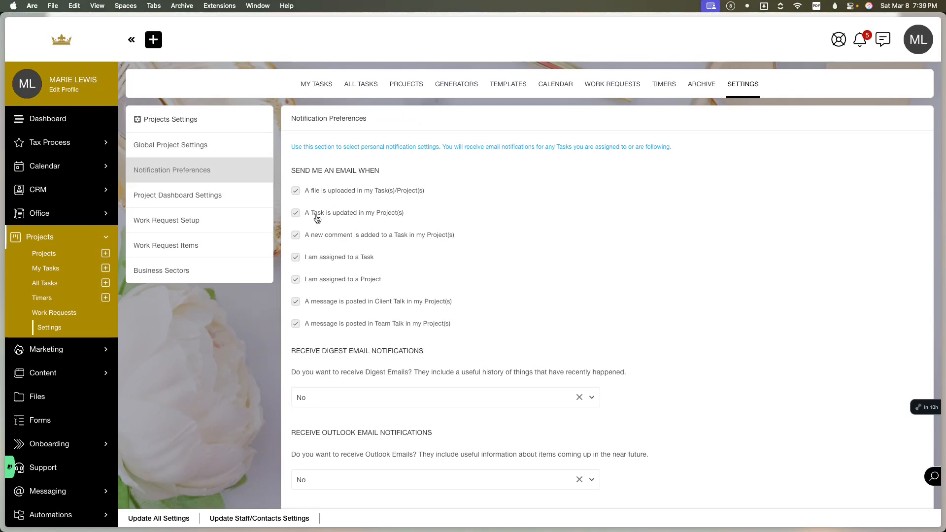
{"action": "left_click", "coordinate": [316, 281]}
{"action": "left_click", "coordinate": [328, 257]}
{"action": "scroll", "coordinate": [372, 284], "scroll_direction": "down", "scroll_amount": 5}
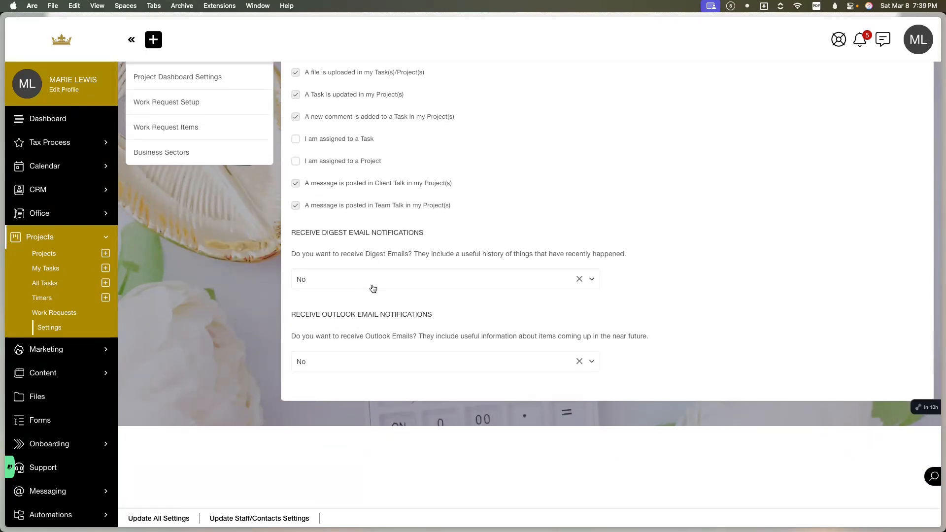
Look at the digest email options, try weekly Outlook emails on Sunday, and set Outlook email notifications back to No
{"action": "left_click", "coordinate": [373, 289]}
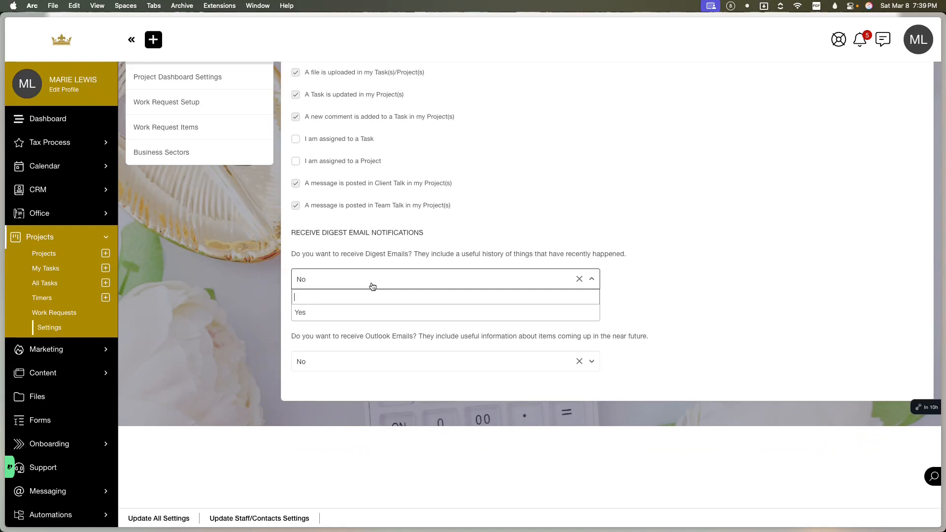
{"action": "left_click", "coordinate": [427, 239]}
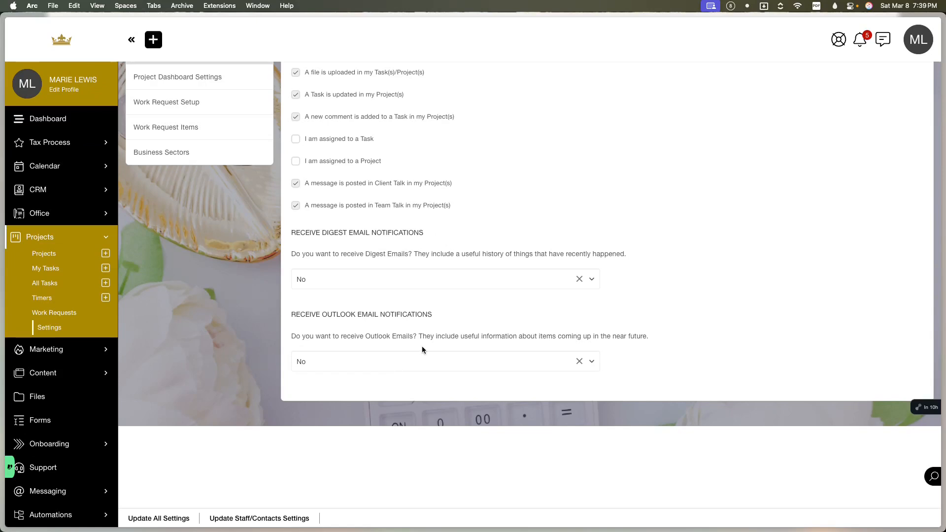
{"action": "left_click", "coordinate": [391, 364]}
{"action": "left_click", "coordinate": [370, 393]}
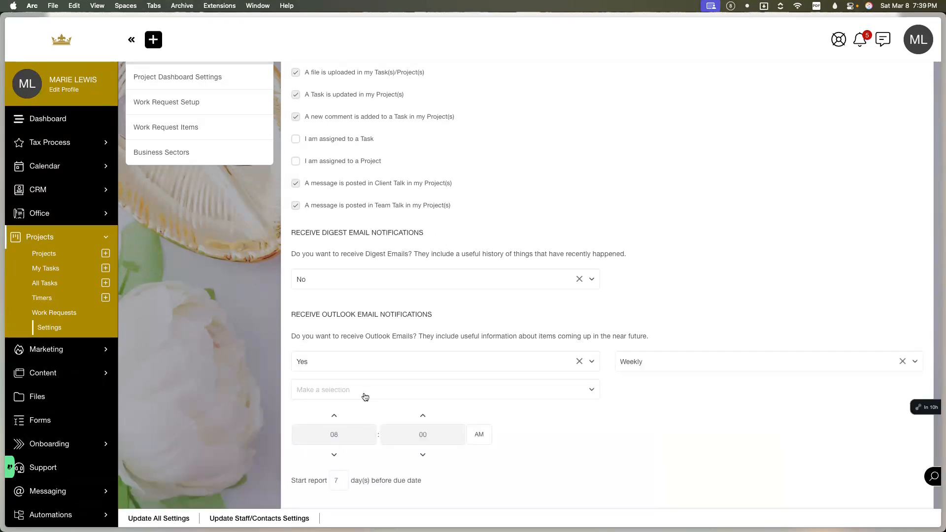
{"action": "left_click", "coordinate": [370, 394]}
{"action": "left_click", "coordinate": [372, 423]}
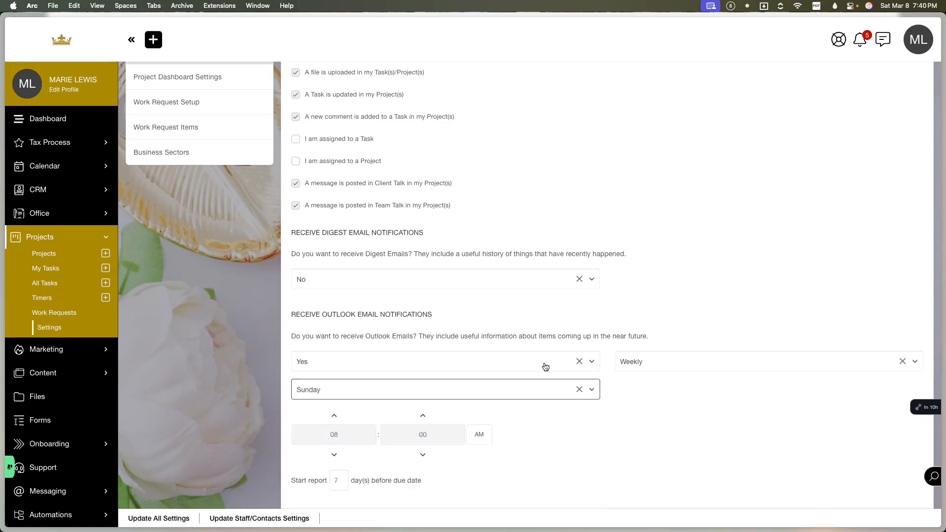
{"action": "left_click", "coordinate": [665, 368]}
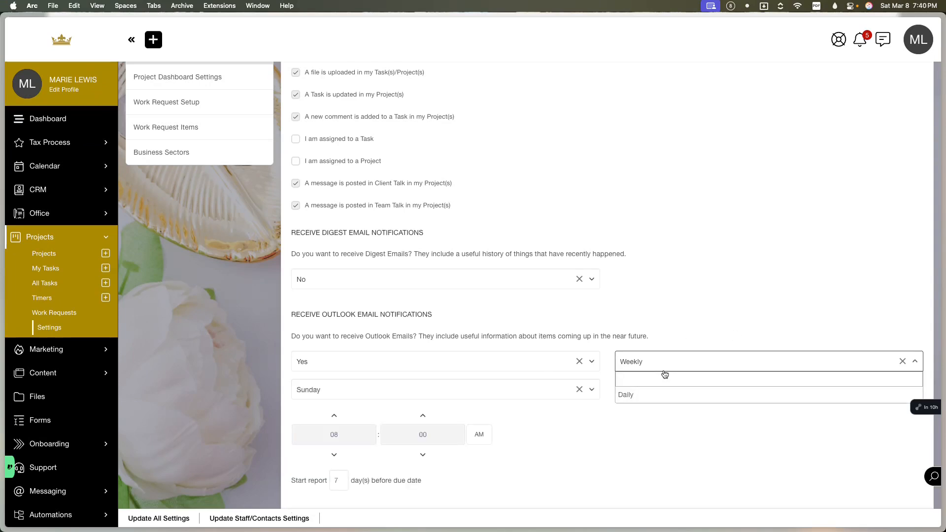
{"action": "left_click", "coordinate": [549, 369]}
{"action": "left_click", "coordinate": [547, 371]}
{"action": "left_click", "coordinate": [546, 370]}
{"action": "left_click", "coordinate": [506, 397]}
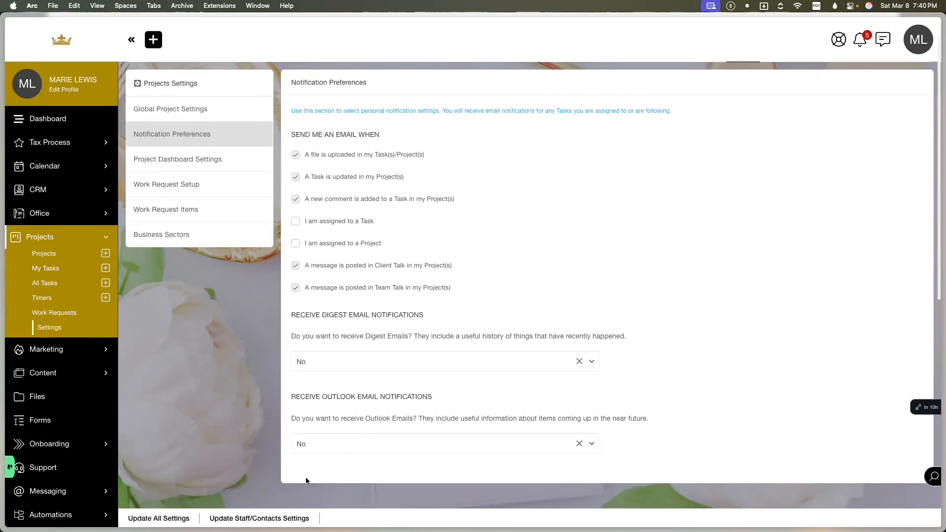
Look at the staff/contacts notification settings for the Admin role and close them without saving
{"action": "left_click", "coordinate": [293, 519]}
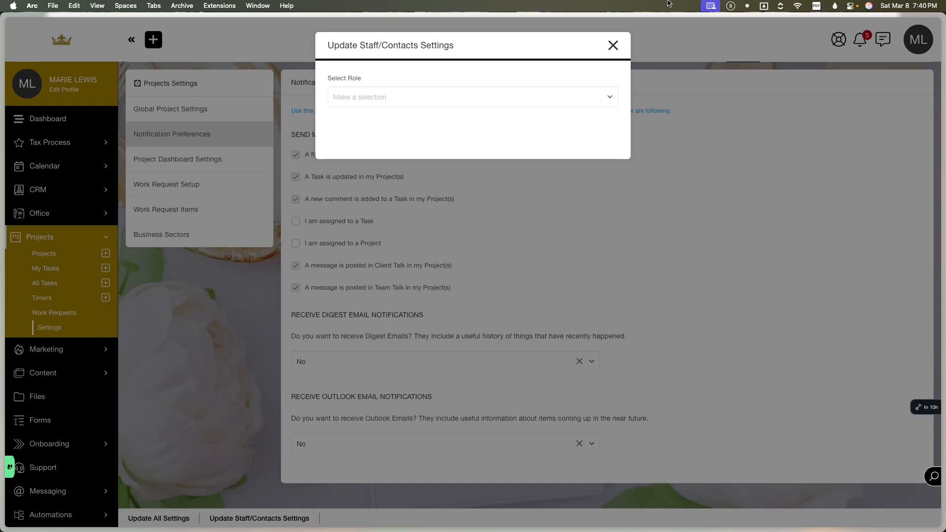
{"action": "left_click", "coordinate": [566, 98]}
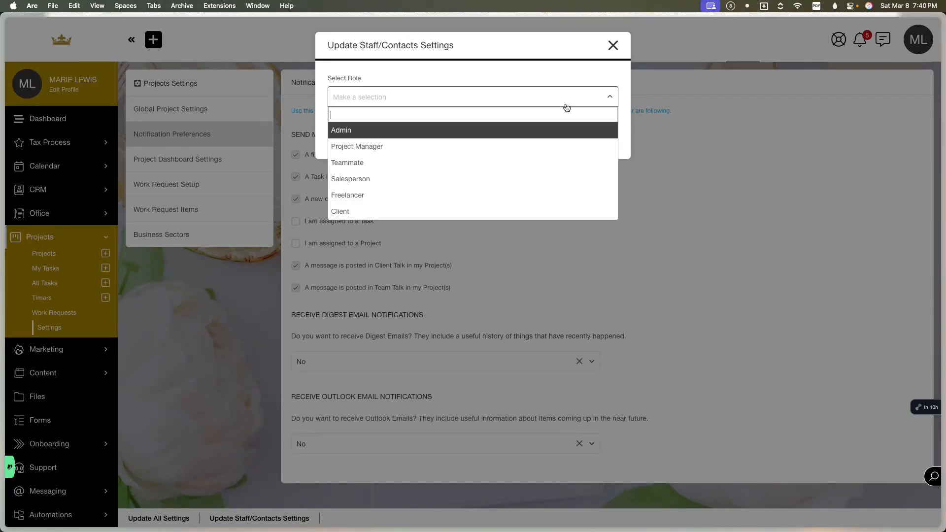
{"action": "left_click", "coordinate": [466, 132]}
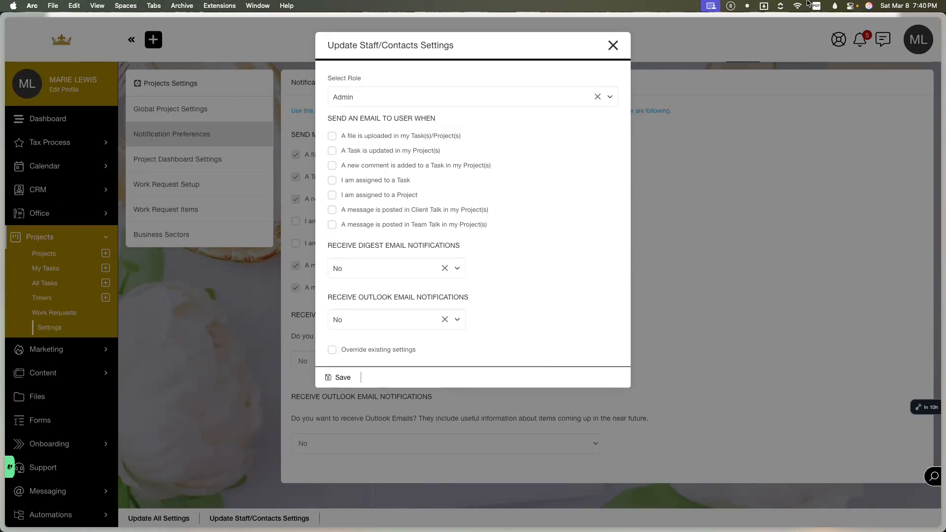
{"action": "left_click", "coordinate": [613, 46]}
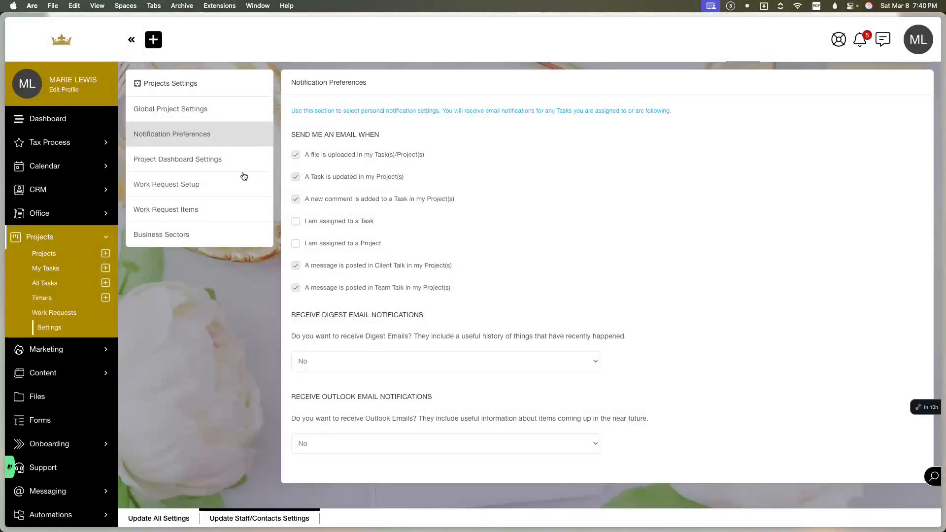
Look at the Project Dashboard settings, and open and skim the Work Request Setup page
{"action": "left_click", "coordinate": [224, 164]}
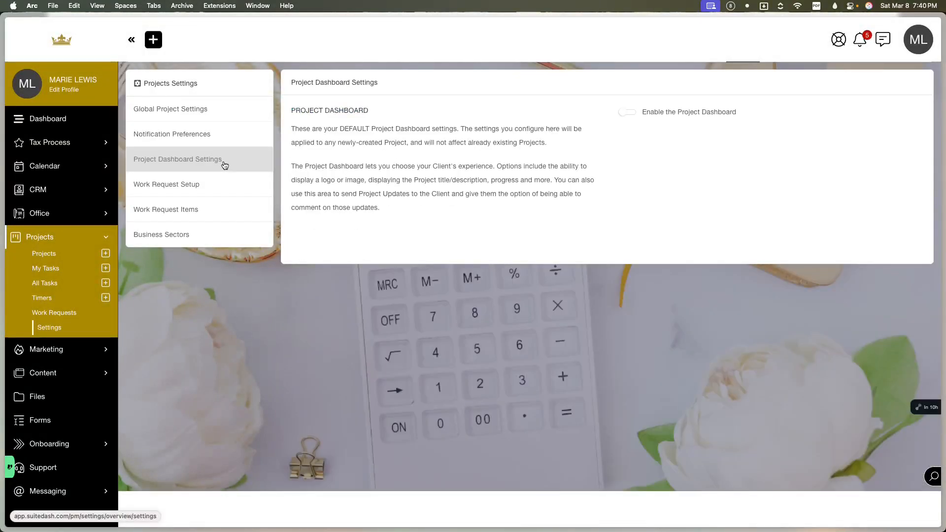
{"action": "left_click", "coordinate": [216, 183]}
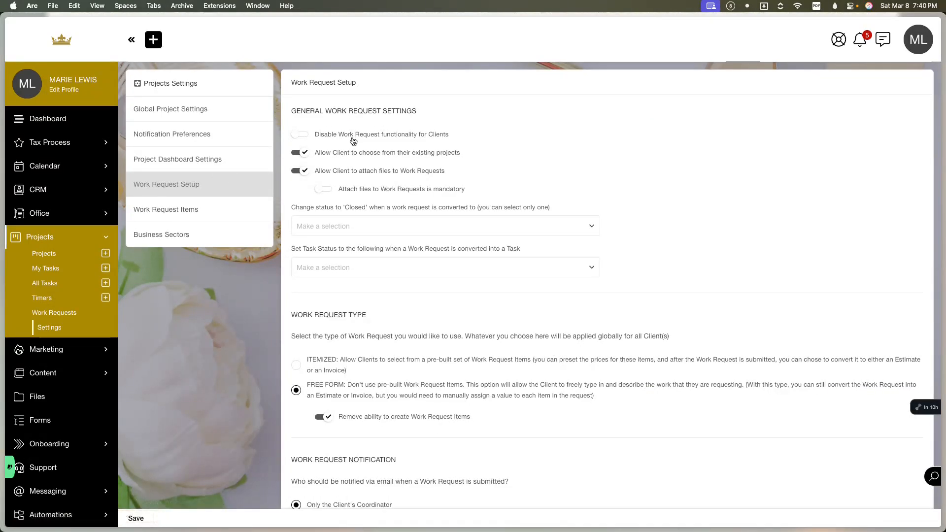
{"action": "scroll", "coordinate": [353, 142], "scroll_direction": "down", "scroll_amount": 3}
{"action": "scroll", "coordinate": [354, 142], "scroll_direction": "down", "scroll_amount": 3}
{"action": "scroll", "coordinate": [353, 141], "scroll_direction": "up", "scroll_amount": 5}
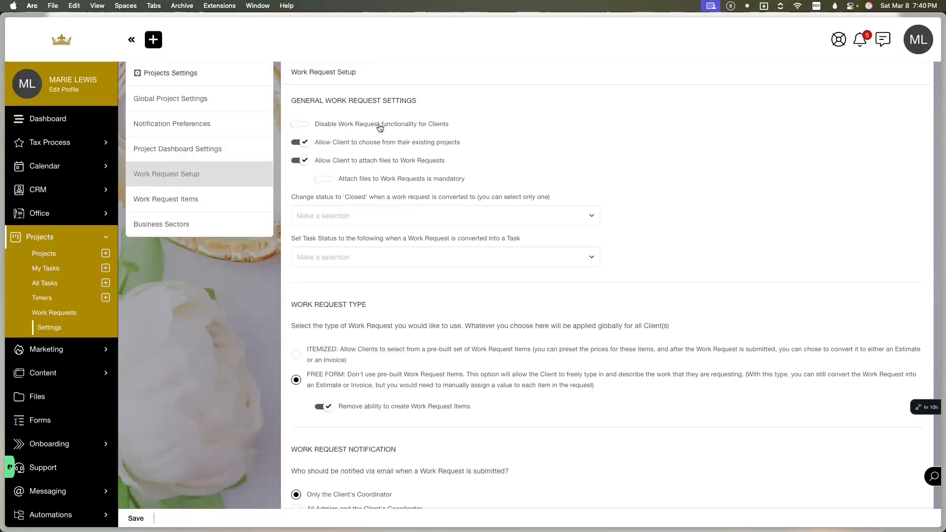
Try switching the clients' choice of existing projects off and back on, and look at the status options for converted work requests
{"action": "left_click", "coordinate": [376, 129]}
{"action": "left_click", "coordinate": [353, 146]}
{"action": "left_click", "coordinate": [352, 147]}
{"action": "left_click", "coordinate": [355, 221]}
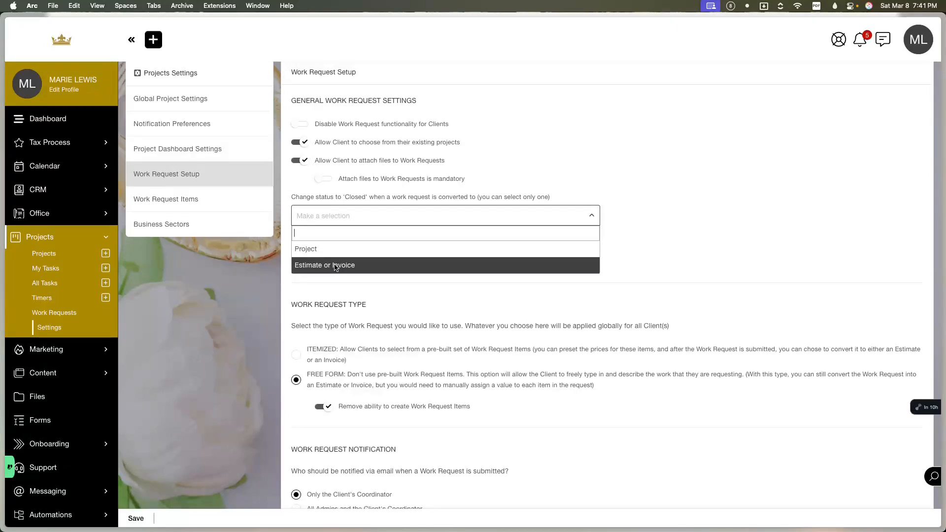
{"action": "left_click", "coordinate": [335, 266]}
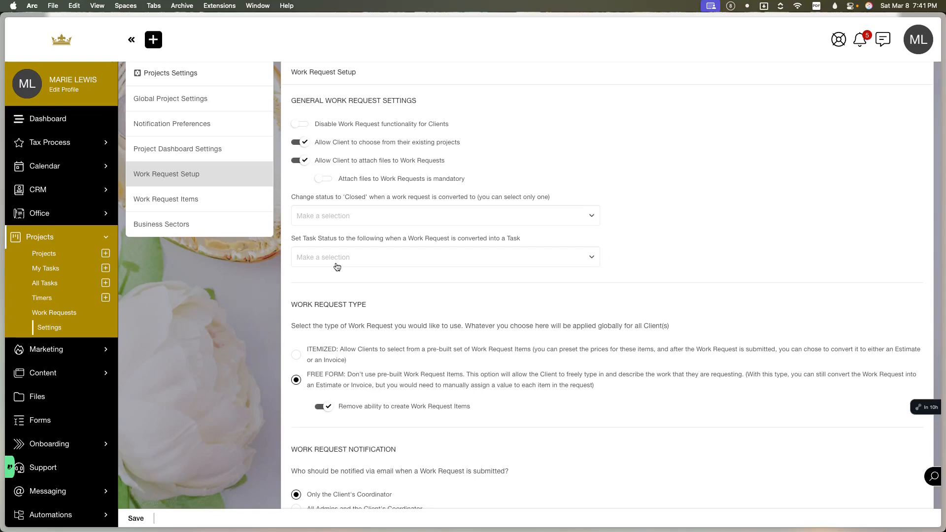
{"action": "left_click", "coordinate": [337, 267]}
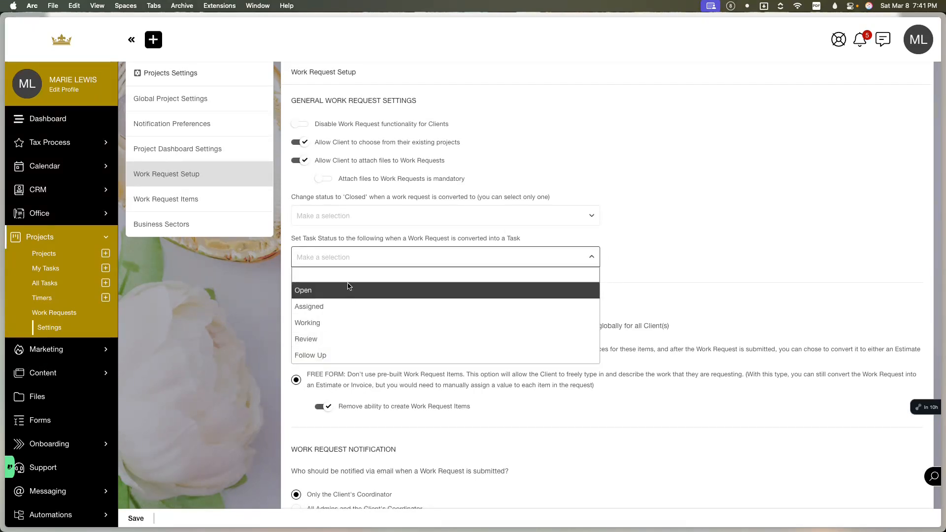
{"action": "left_click", "coordinate": [351, 384]}
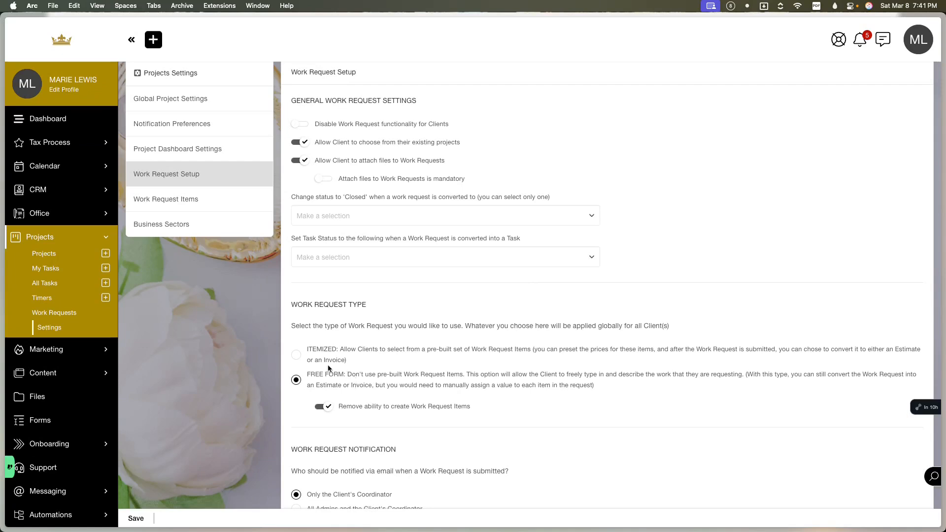
Review the work request type options and the work request email notification options
{"action": "scroll", "coordinate": [340, 363], "scroll_direction": "down", "scroll_amount": 5}
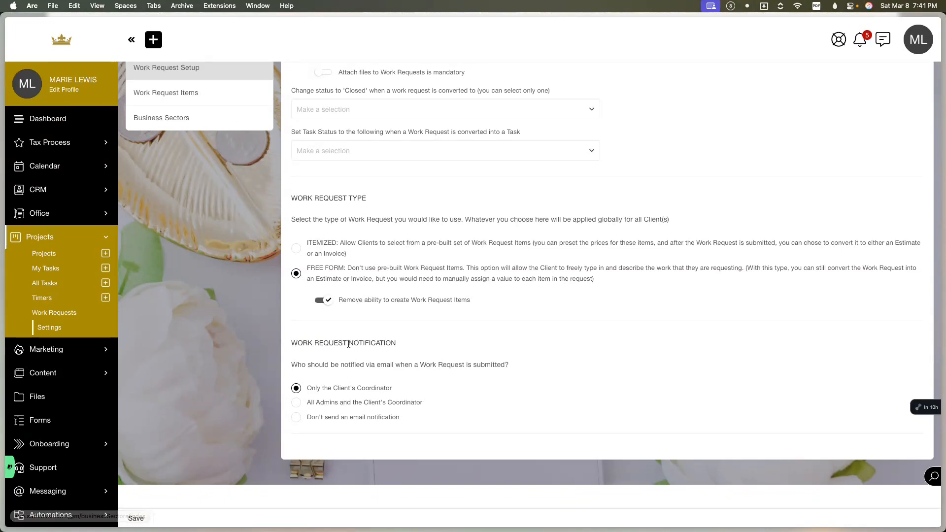
{"action": "scroll", "coordinate": [348, 344], "scroll_direction": "down", "scroll_amount": 1}
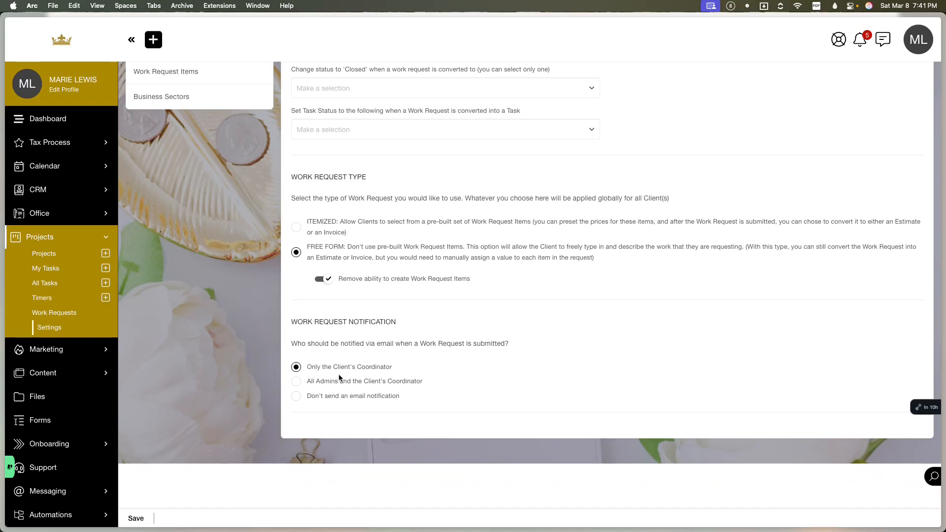
{"action": "scroll", "coordinate": [330, 415], "scroll_direction": "up", "scroll_amount": 3}
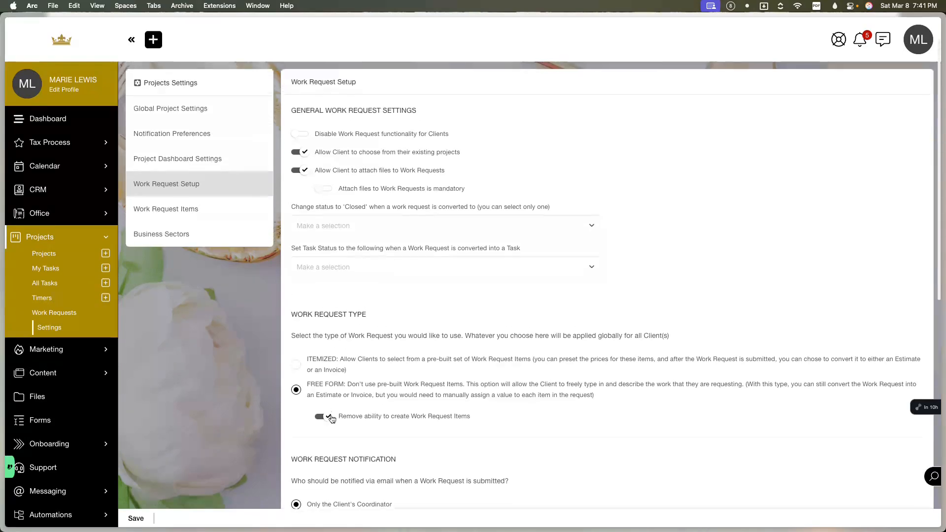
Open the Work Request Items settings and the Business Sectors settings
{"action": "left_click", "coordinate": [216, 222]}
{"action": "left_click", "coordinate": [208, 239]}
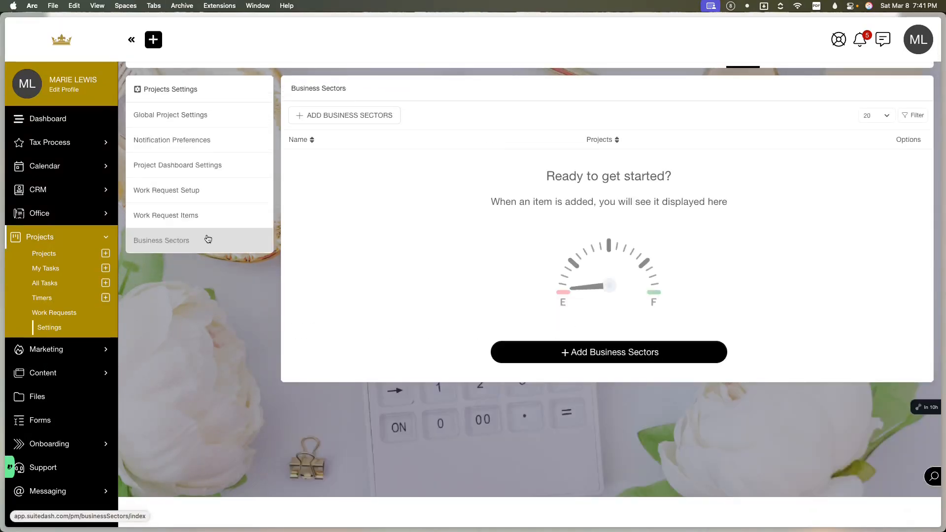
{"action": "scroll", "coordinate": [430, 236], "scroll_direction": "up", "scroll_amount": 1}
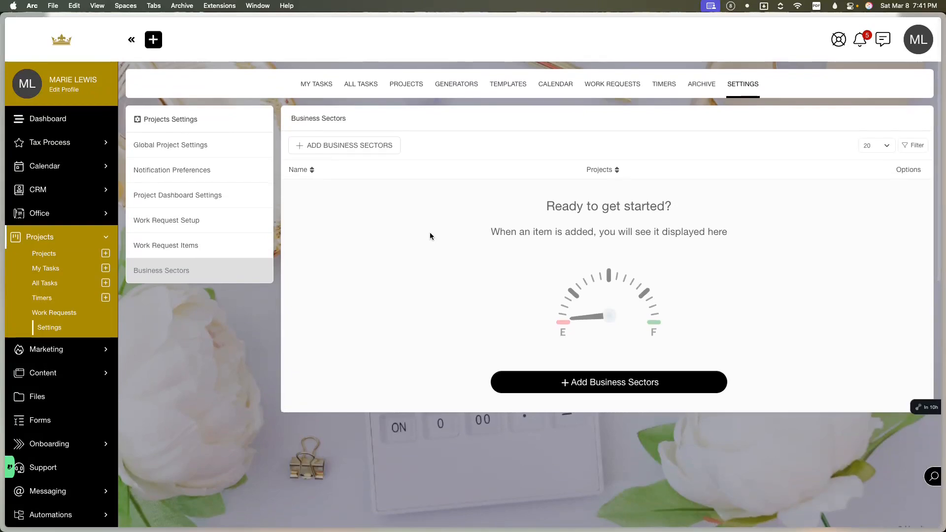